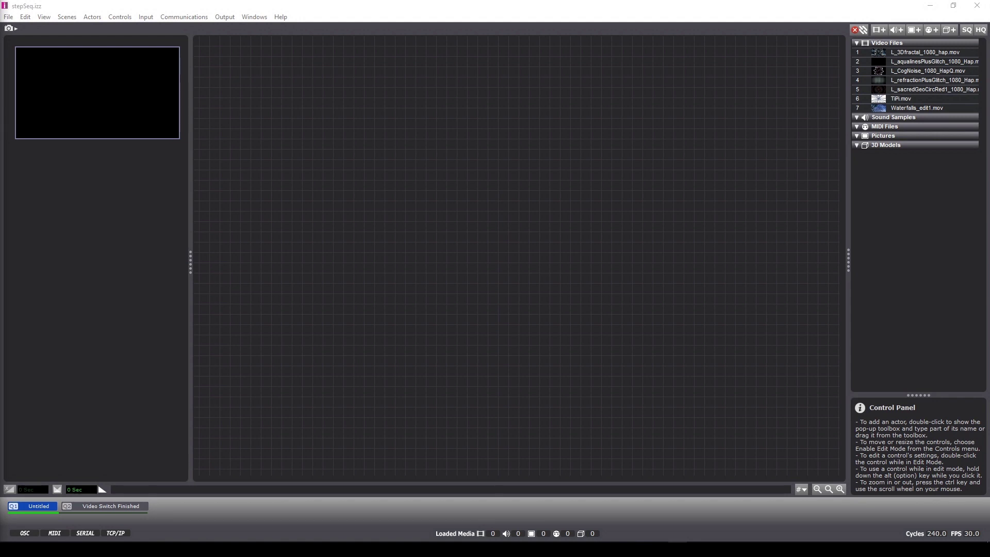
# Add the L_3Dfractal_1080_hap.mov video to the scene's upper area as a Movie Player linked to a Projector.
pyautogui.click(722, 341)
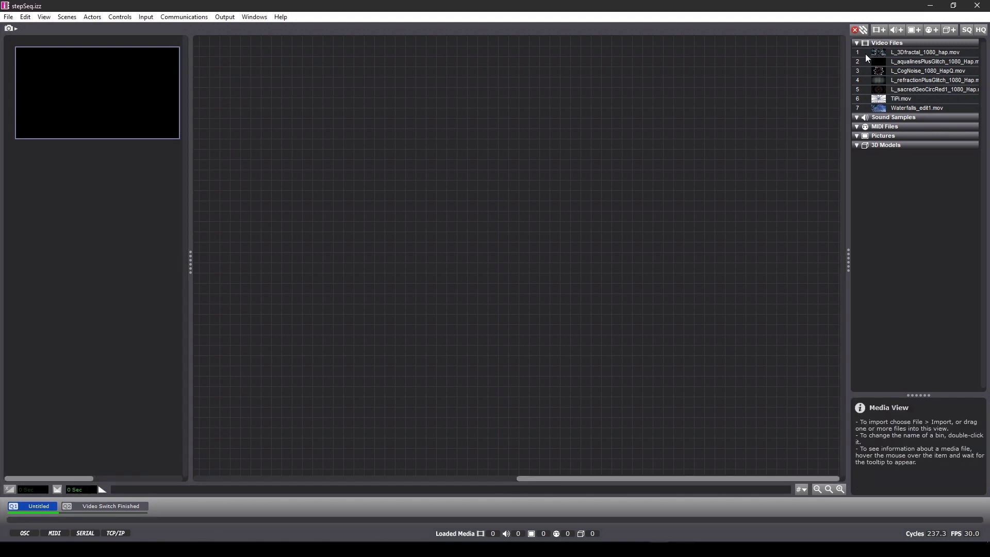
pyautogui.moveTo(878, 51); pyautogui.dragTo(237, 81)
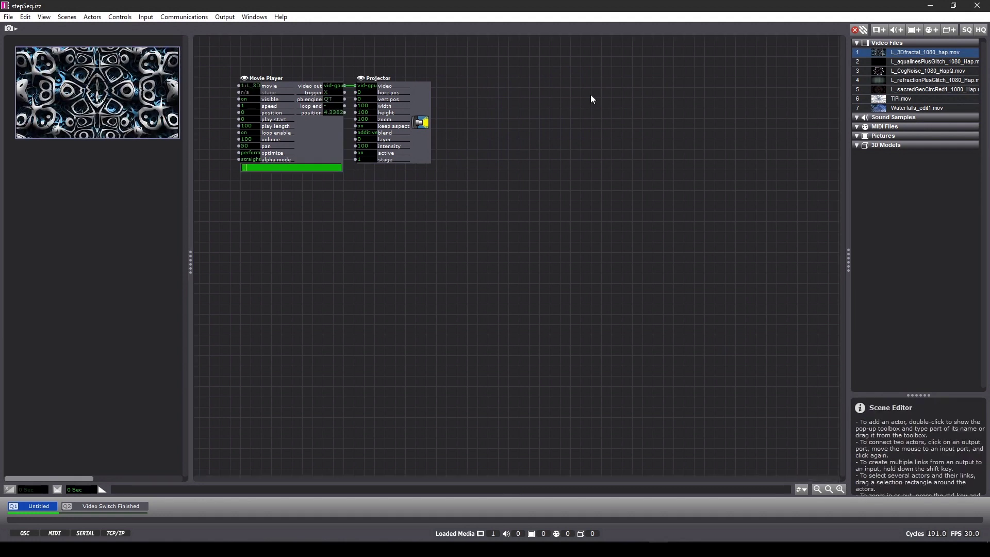
pyautogui.click(506, 178)
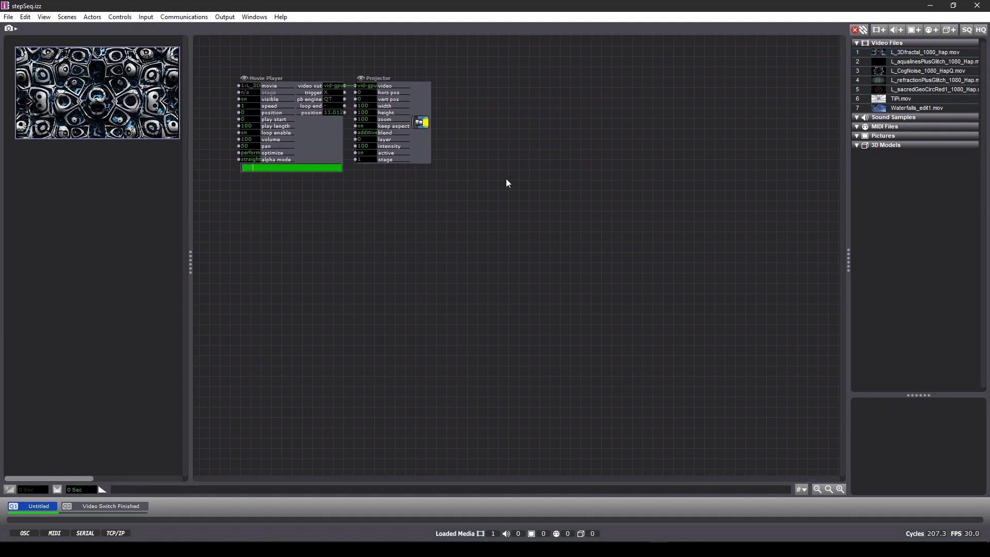
# Move the Projector slightly away from the Movie Player and set its width to 50 and horz pos to -25.
pyautogui.moveTo(417, 102); pyautogui.dragTo(434, 101)
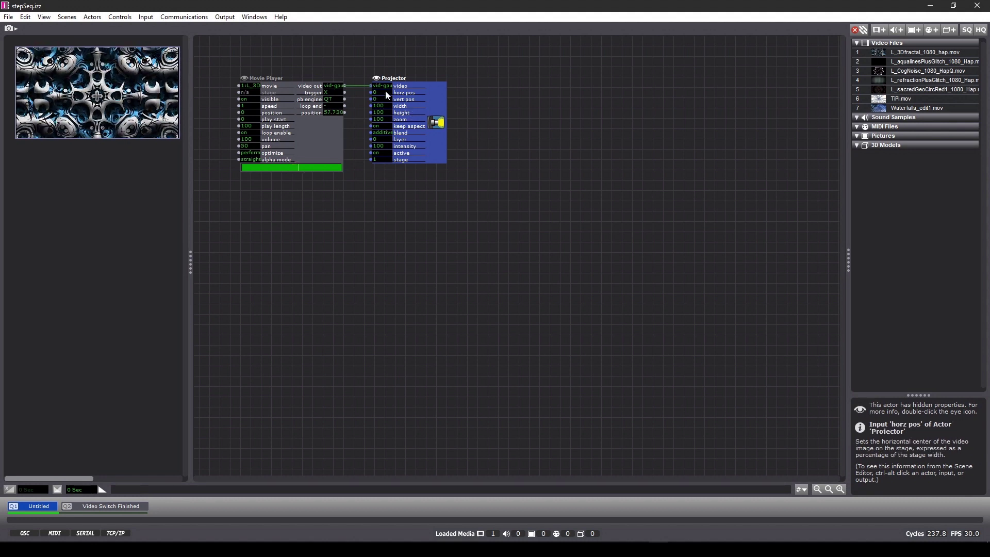
pyautogui.moveTo(388, 95)
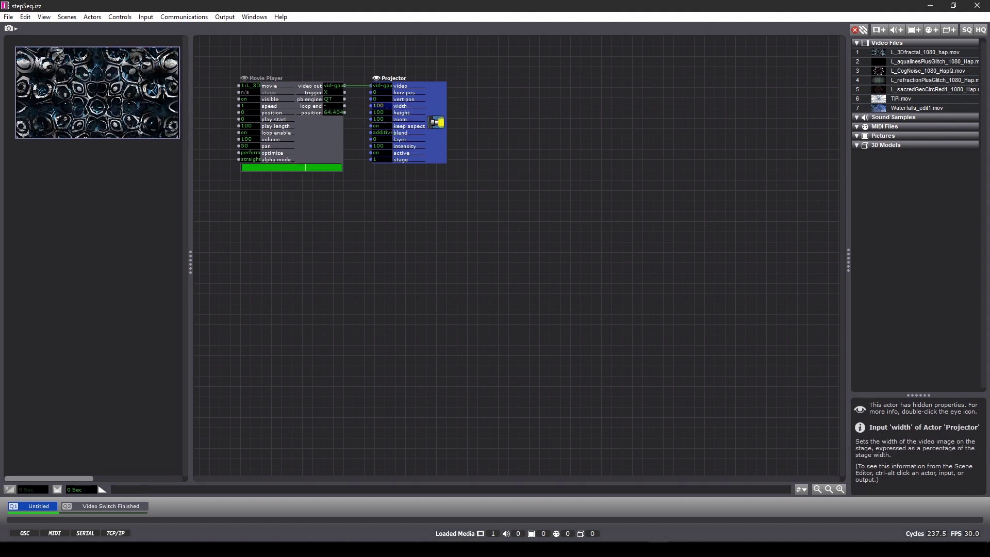
pyautogui.moveTo(385, 104); pyautogui.dragTo(384, 112)
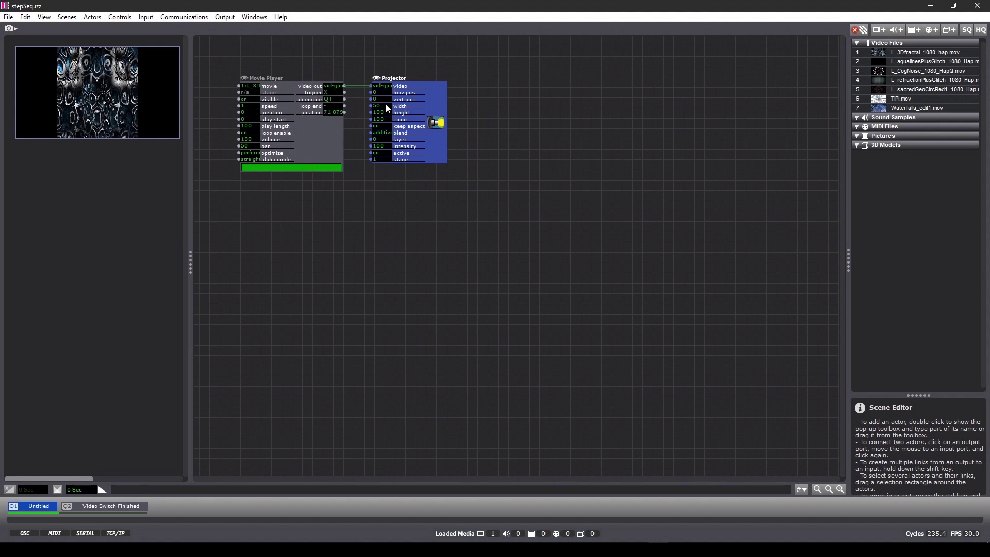
pyautogui.click(385, 93)
pyautogui.write('-25')
pyautogui.press('Return')
# Duplicate the Movie Player and Projector pair below, setting the copy's movie to 5 and its Projector's horz pos to 25.
pyautogui.moveTo(466, 200); pyautogui.dragTo(308, 238)
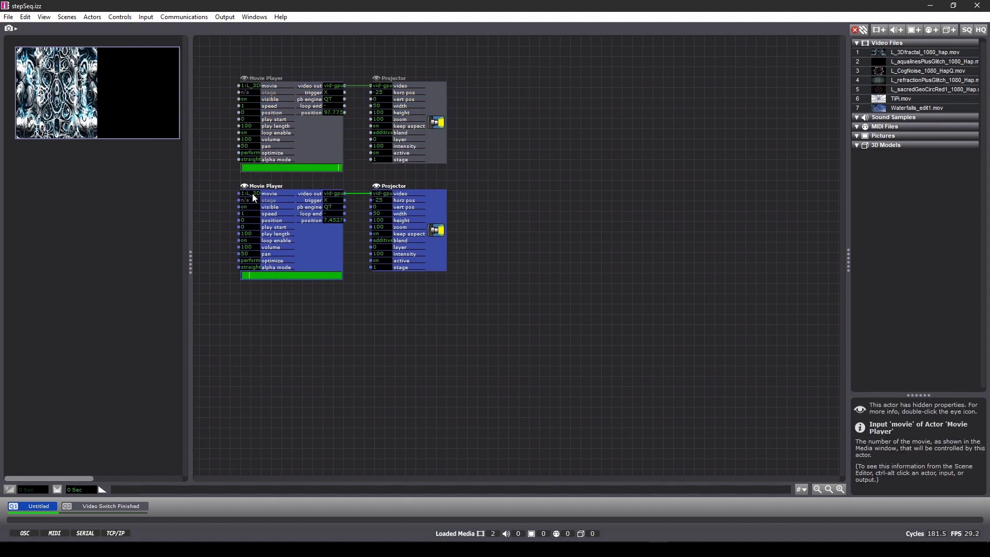
pyautogui.write('5')
pyautogui.press('Return')
pyautogui.click(413, 325)
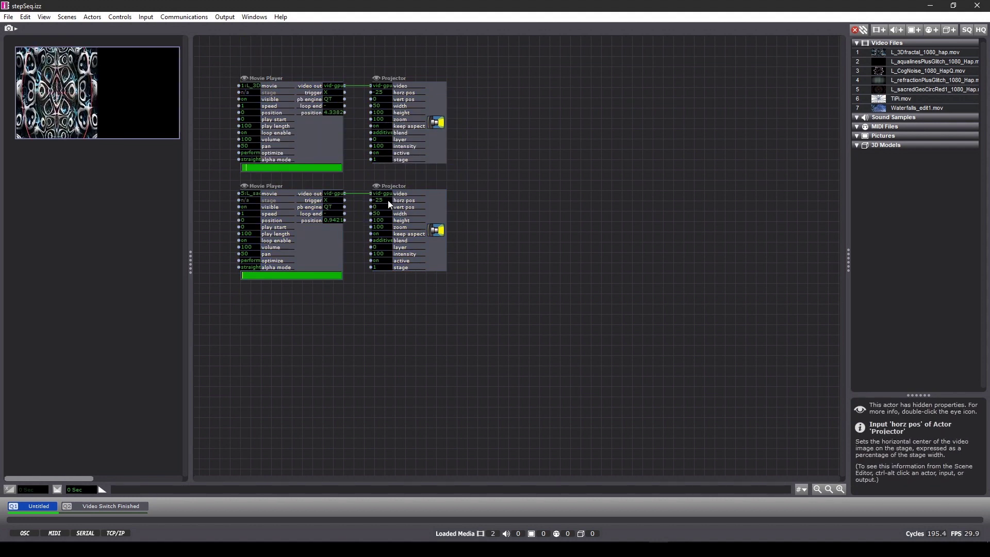
pyautogui.write('25')
pyautogui.press('Return')
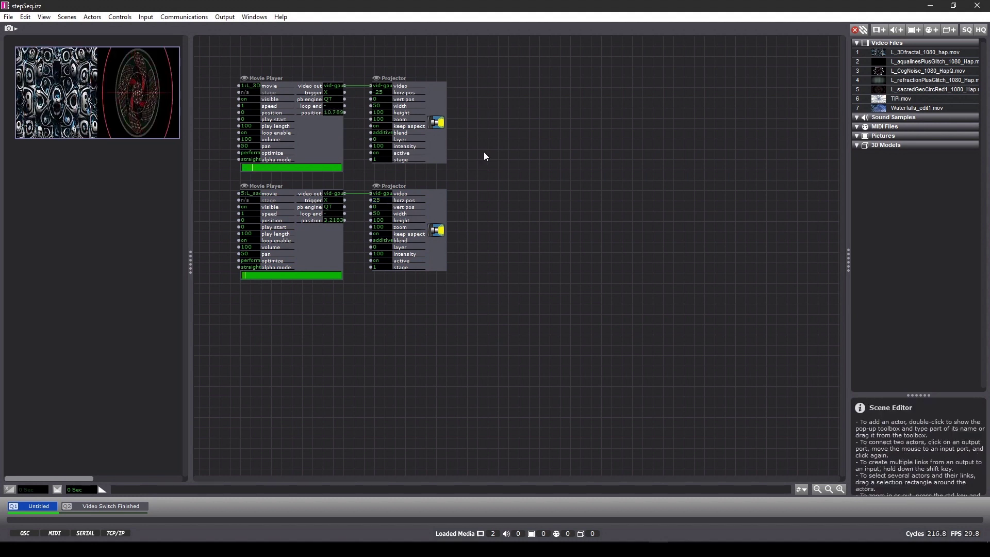
# Add a Selector actor in the empty area beside the Projectors and set its number of inputs to 4.
pyautogui.doubleClick(559, 149)
pyautogui.write('sel')
pyautogui.press('Return')
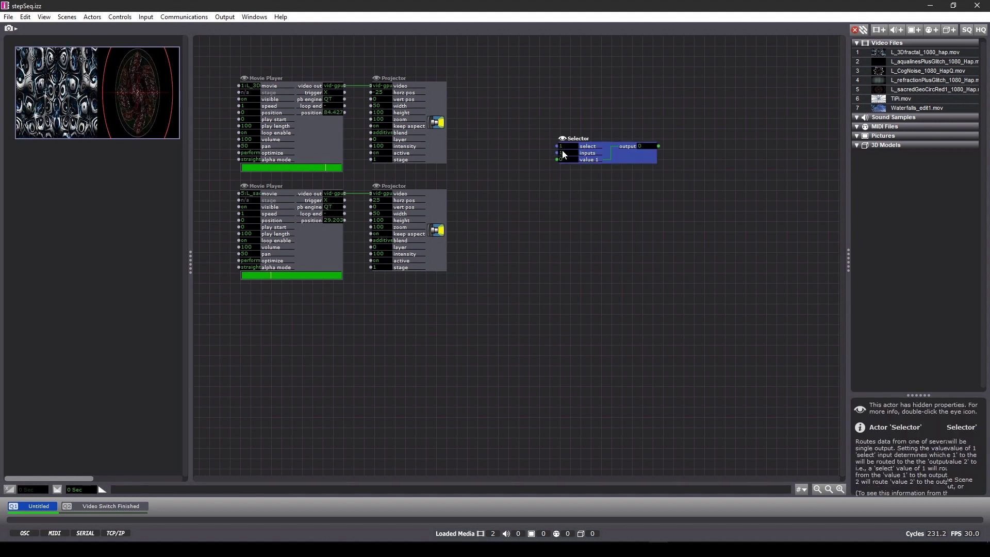
pyautogui.click(565, 155)
pyautogui.write('4')
pyautogui.press('Return')
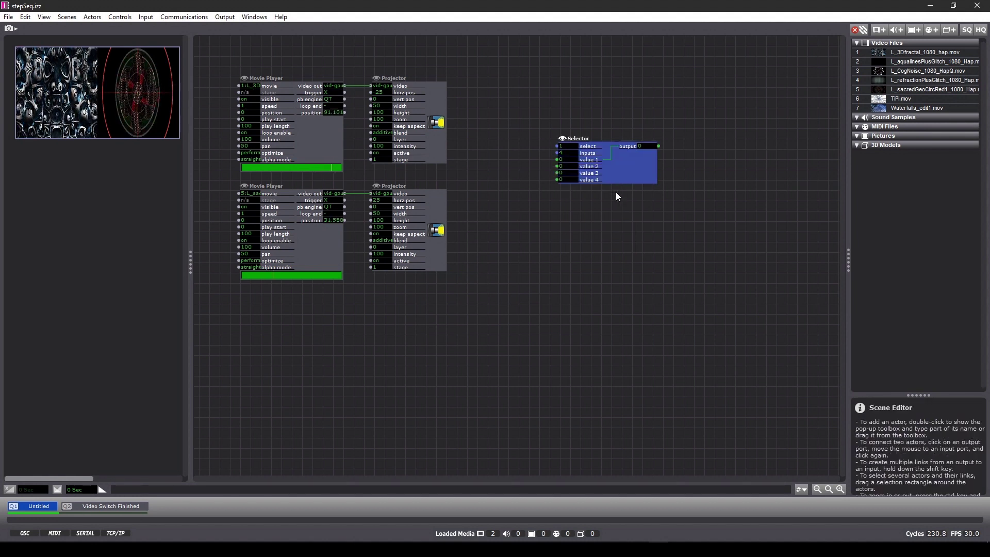
# Reposition the Selector slightly higher and place a duplicate of it directly below.
pyautogui.moveTo(631, 168)
pyautogui.mouseDown()
pyautogui.moveTo(645, 156)
pyautogui.moveTo(636, 169)
pyautogui.moveTo(636, 153)
pyautogui.mouseUp()
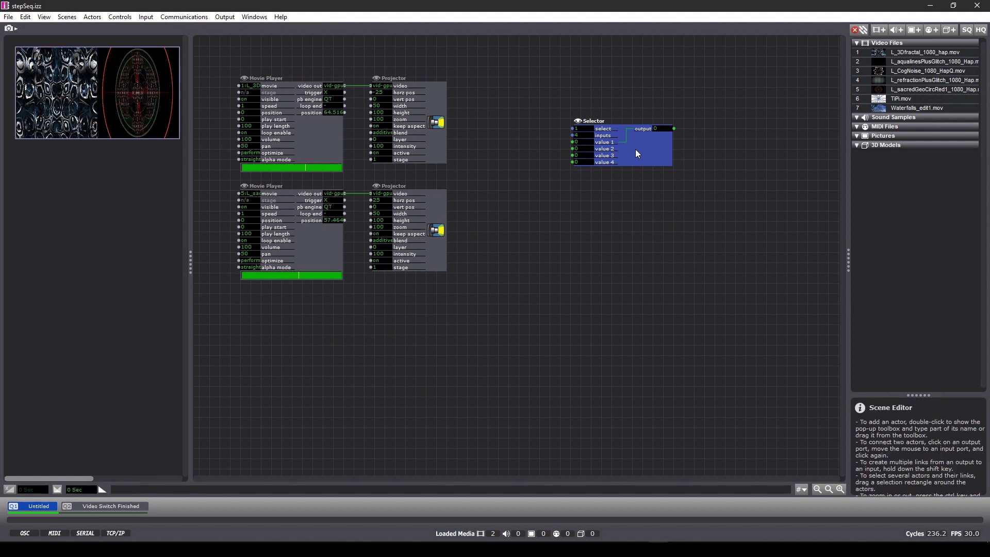
pyautogui.moveTo(636, 149); pyautogui.dragTo(630, 240)
pyautogui.click(661, 284)
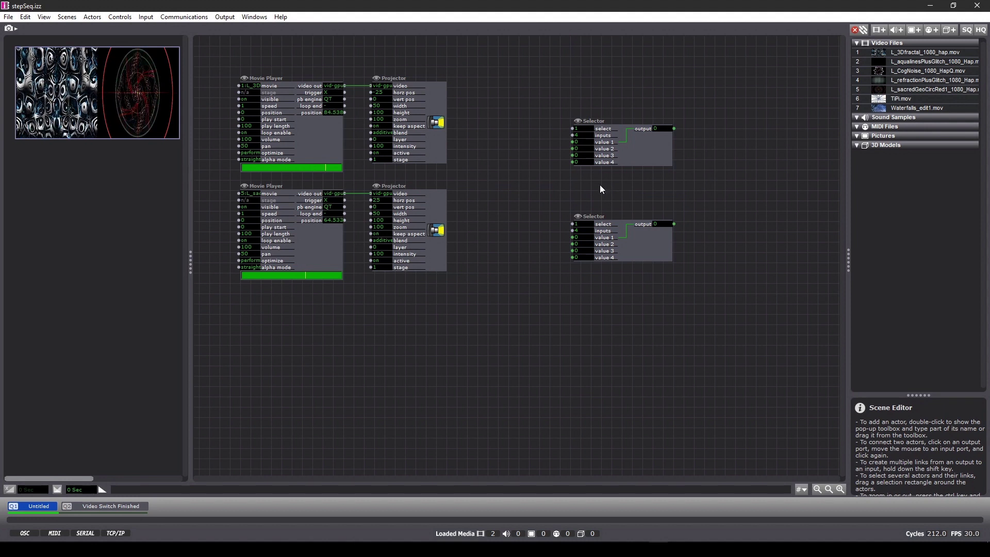
# Add a Counter actor above the two Selectors and align it with them.
pyautogui.doubleClick(565, 63)
pyautogui.write('counter')
pyautogui.press('Return')
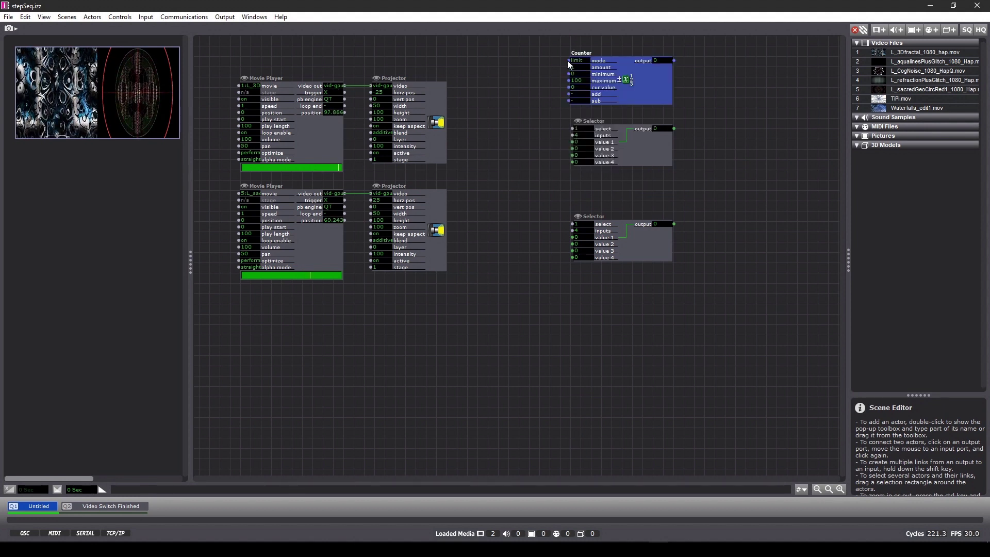
pyautogui.moveTo(652, 73); pyautogui.dragTo(661, 78)
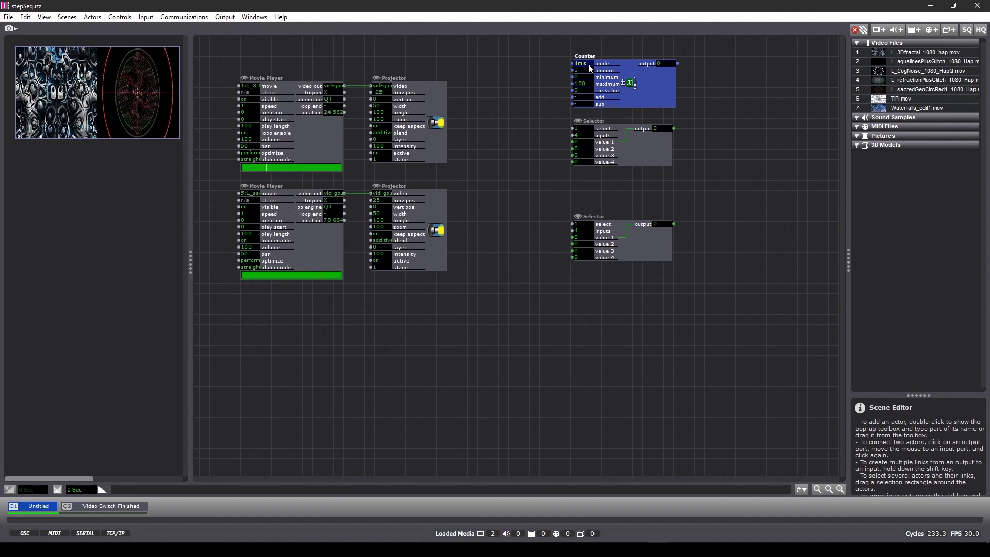
# Set the Counter to wrap mode with minimum 1 and maximum 4, and link its output to the upper Selector's select input.
pyautogui.moveTo(590, 64); pyautogui.dragTo(543, 60)
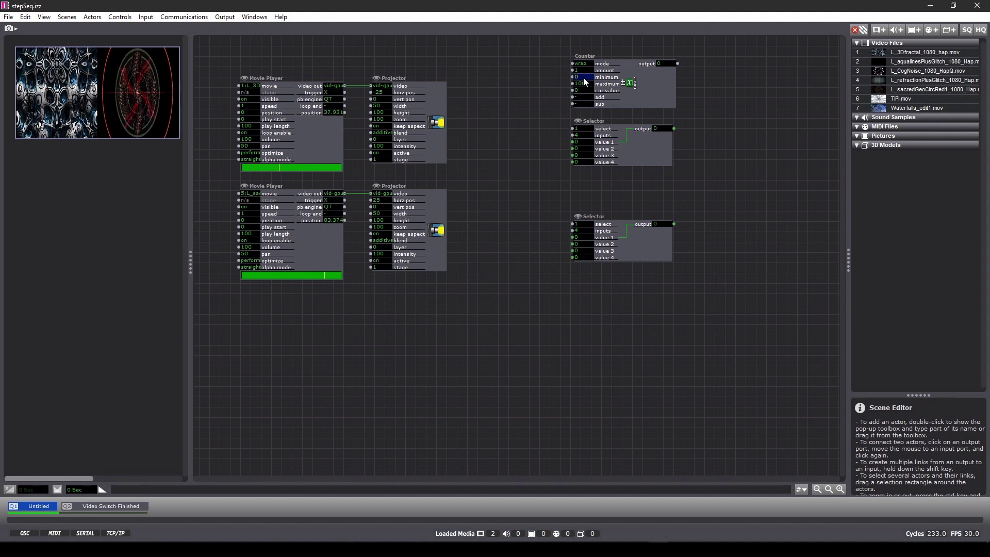
pyautogui.moveTo(582, 86); pyautogui.dragTo(555, 86)
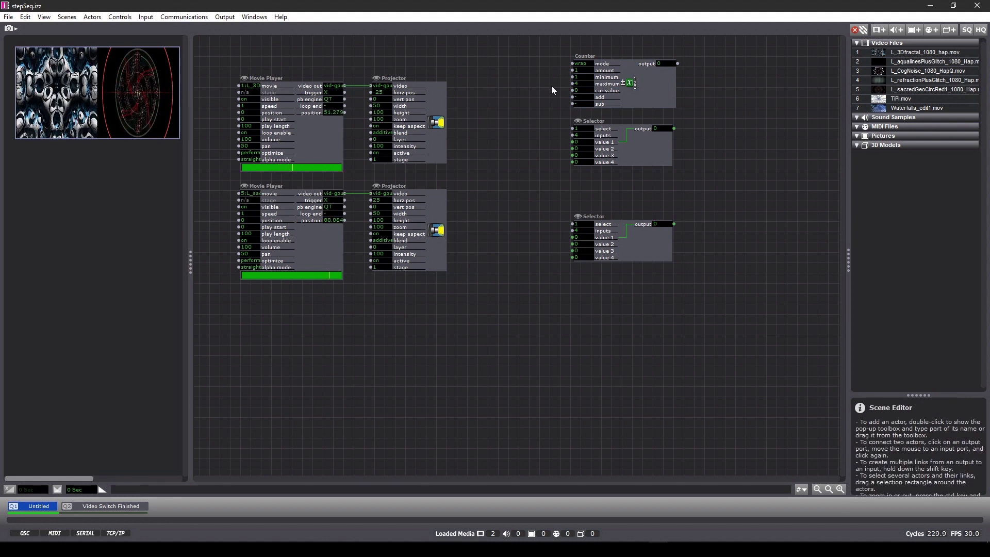
pyautogui.click(680, 63)
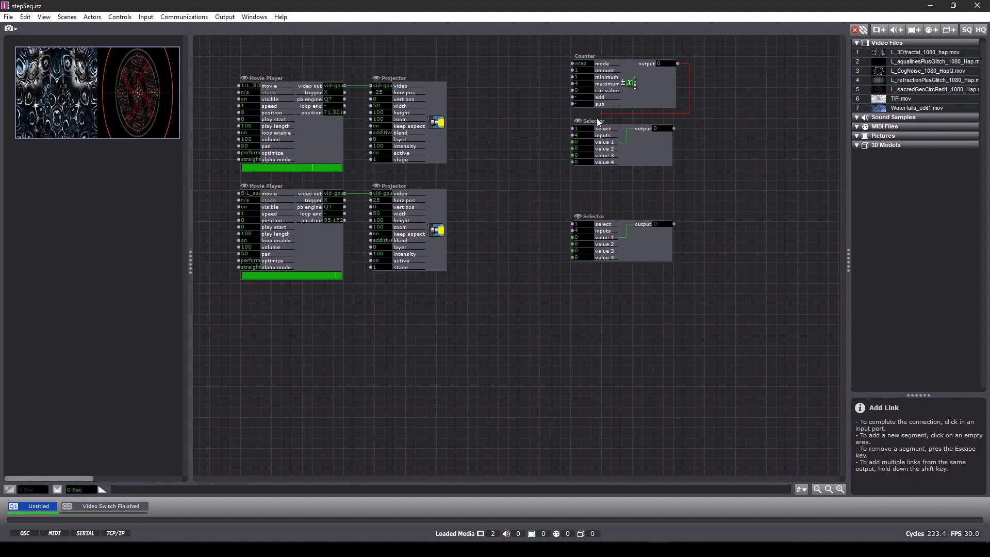
pyautogui.click(572, 128)
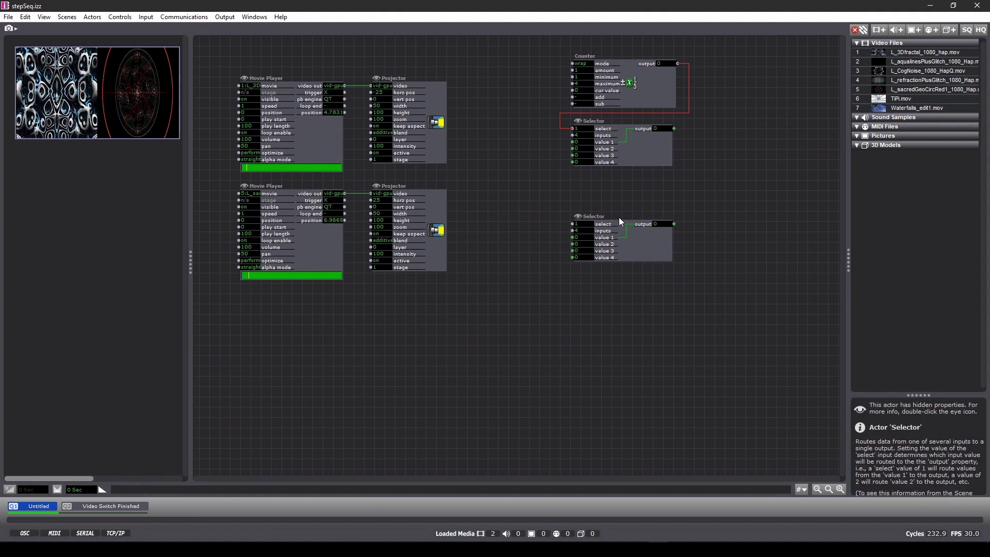
# Add a Value Delay Line actor between the two Selectors and link the Counter's output to its value input.
pyautogui.doubleClick(577, 190)
pyautogui.write('valu')
pyautogui.press('Return')
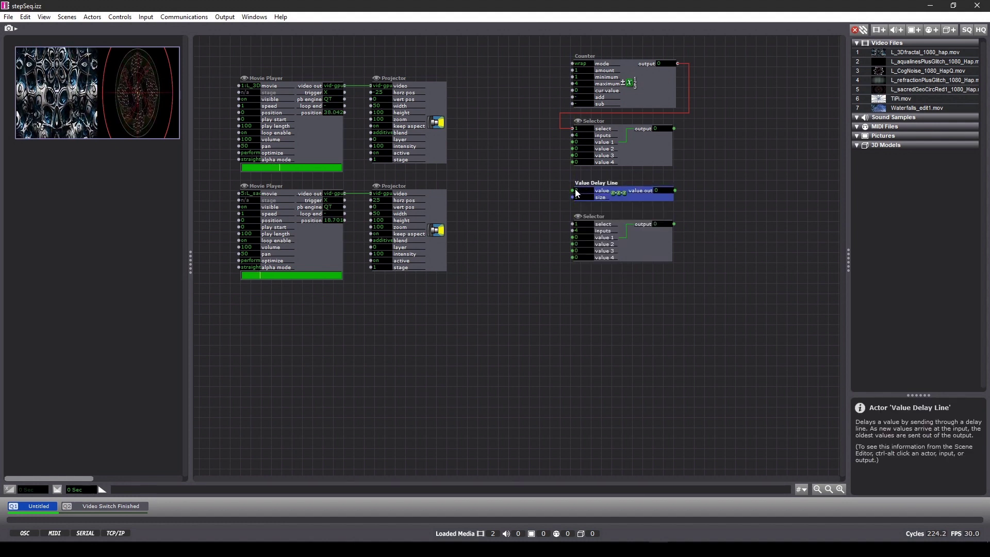
pyautogui.click(679, 62)
pyautogui.click(689, 176)
pyautogui.click(572, 190)
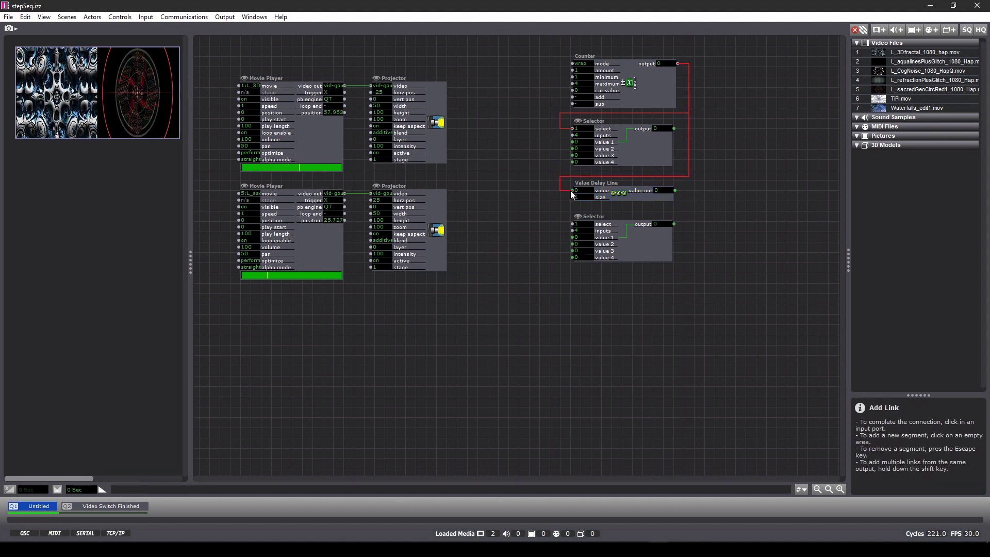
# Trigger the Counter's add input five times to check how the Selector and Value Delay Line respond.
pyautogui.click(586, 97)
pyautogui.click(586, 97)
pyautogui.click(586, 97)
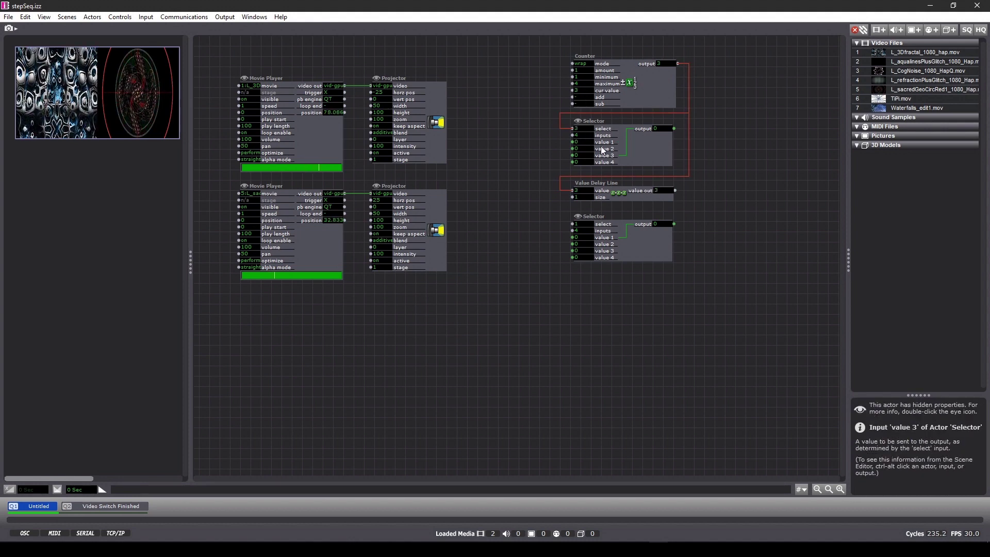
pyautogui.click(581, 95)
pyautogui.click(580, 95)
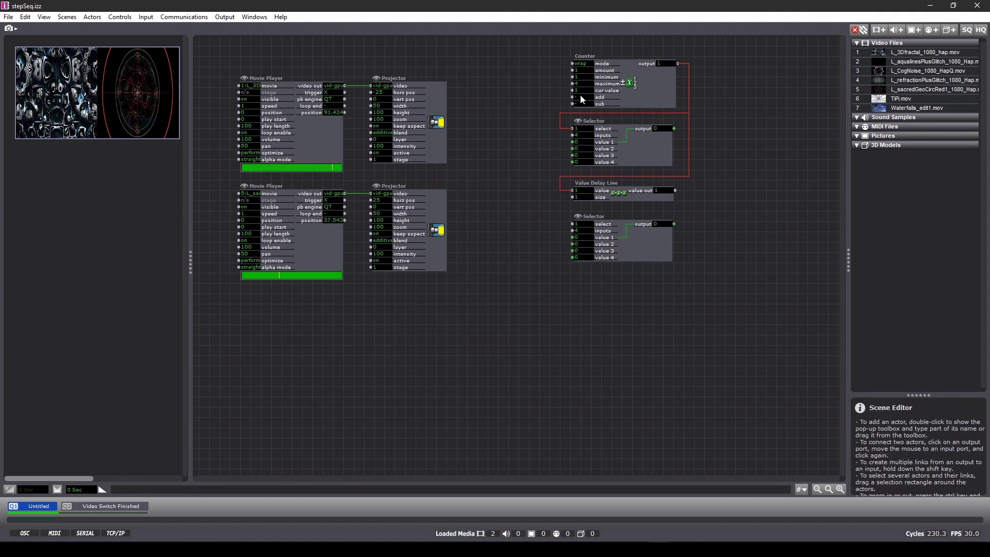
# Set the Value Delay Line's size to 2 and step the Counter up four times to check the delayed output.
pyautogui.click(585, 198)
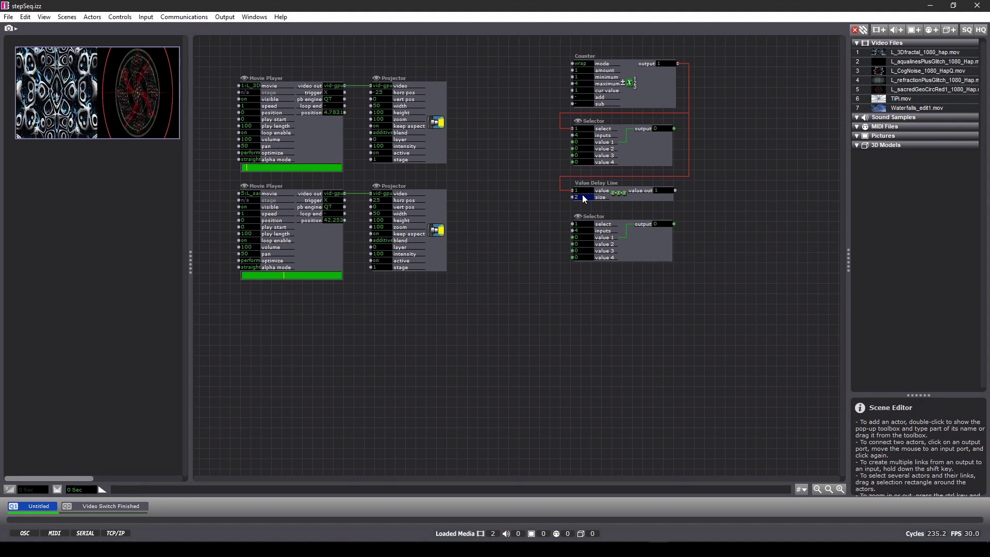
pyautogui.click(584, 98)
pyautogui.click(584, 97)
pyautogui.click(584, 97)
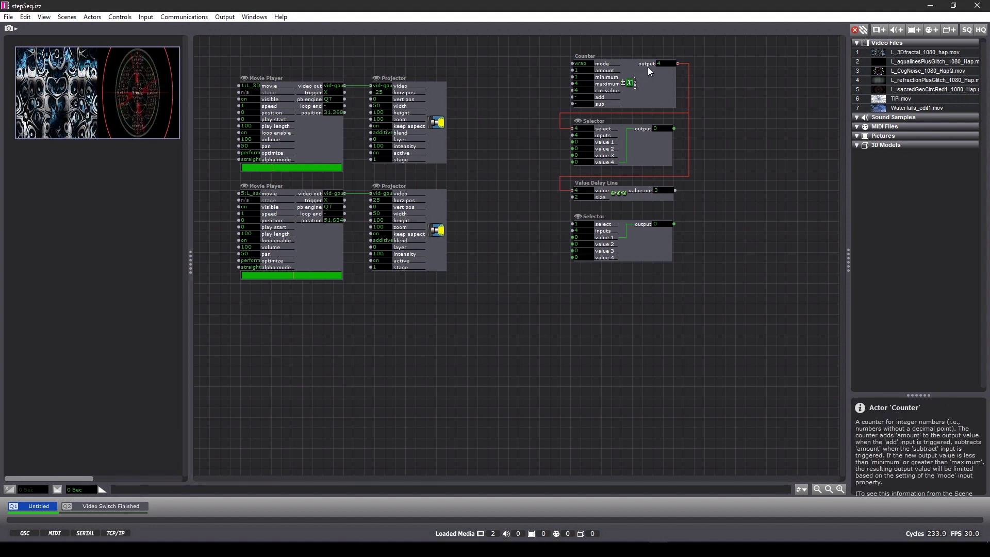
pyautogui.click(585, 100)
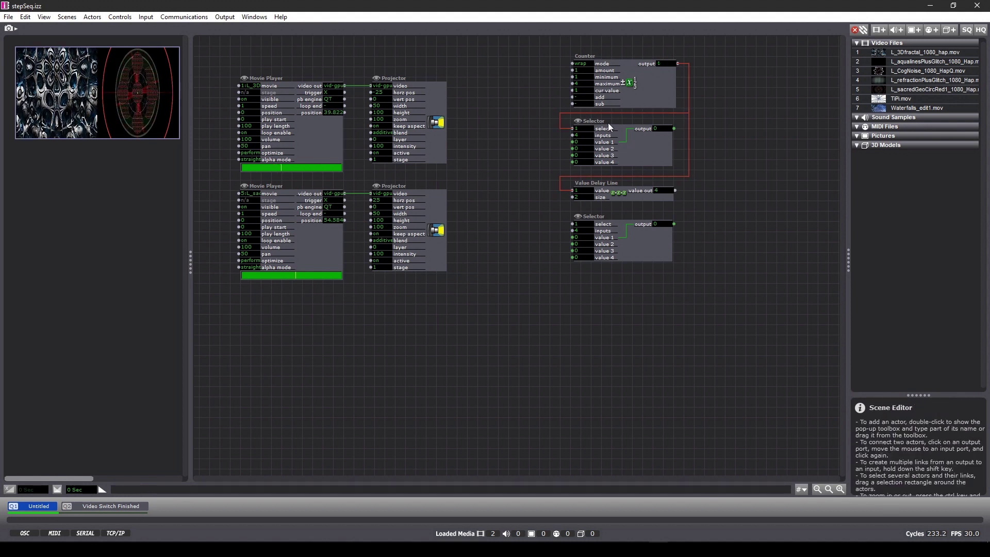
# Link the Value Delay Line's output to the lower Selector's select input and step the Counter up repeatedly to compare both Selectors.
pyautogui.click(675, 189)
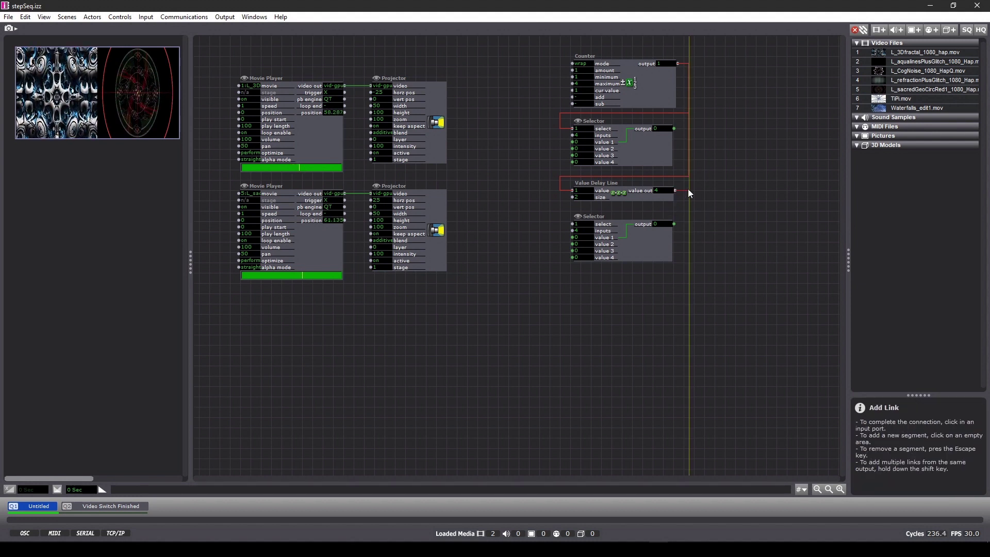
pyautogui.click(571, 224)
pyautogui.click(579, 98)
pyautogui.click(580, 98)
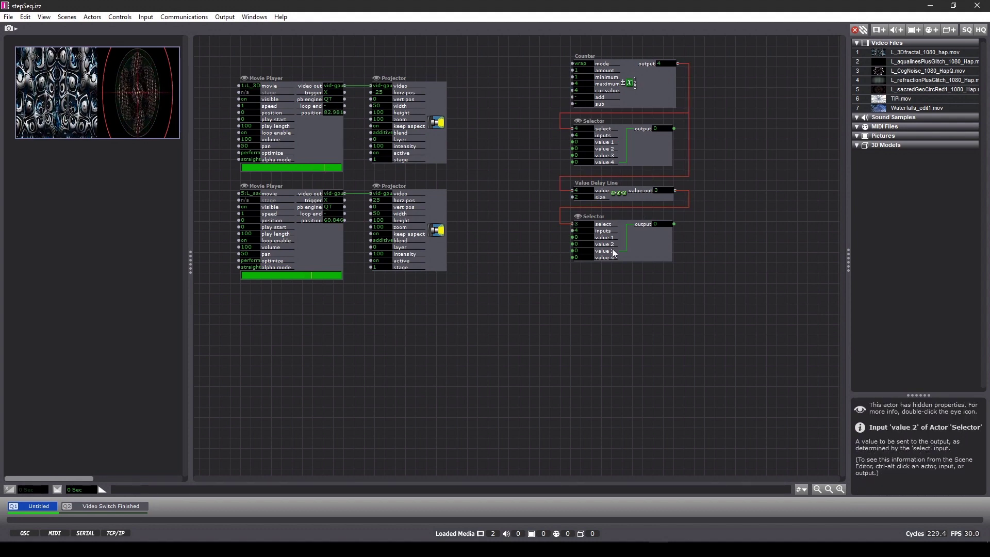
pyautogui.click(587, 98)
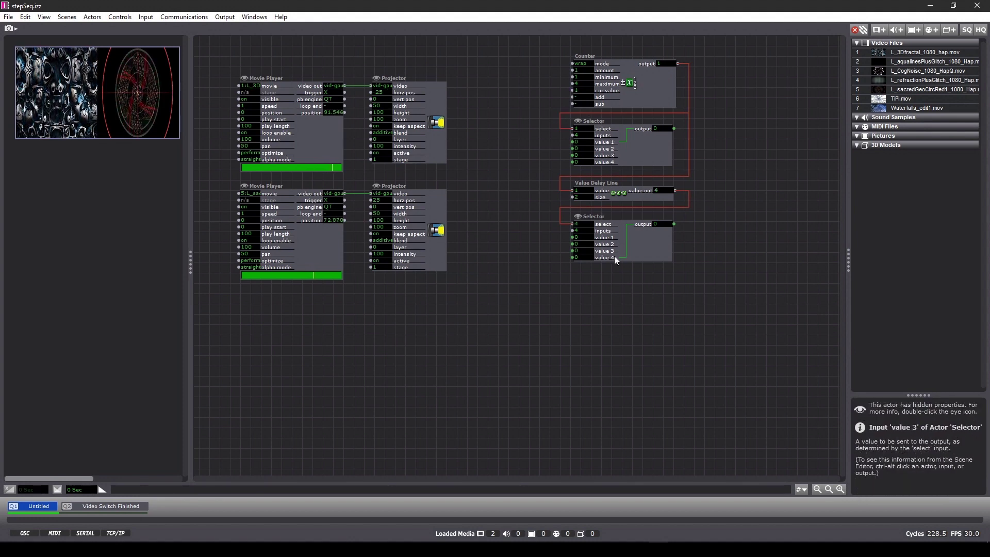
pyautogui.click(585, 98)
pyautogui.click(585, 98)
pyautogui.click(586, 98)
pyautogui.click(586, 99)
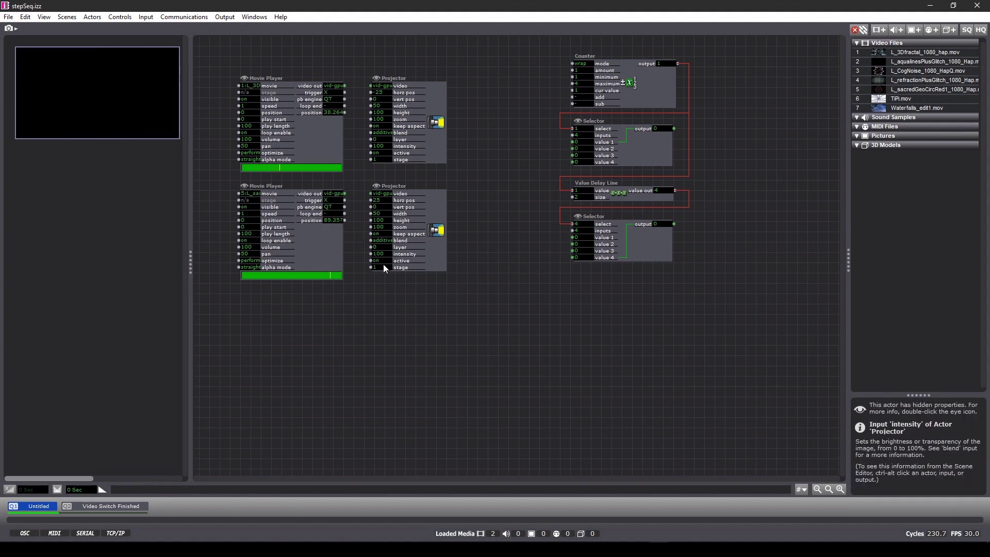
# Move both Projectors to the far side of the Selectors and link the upper Selector's output to the upper Projector's video input.
pyautogui.moveTo(485, 267); pyautogui.dragTo(799, 120)
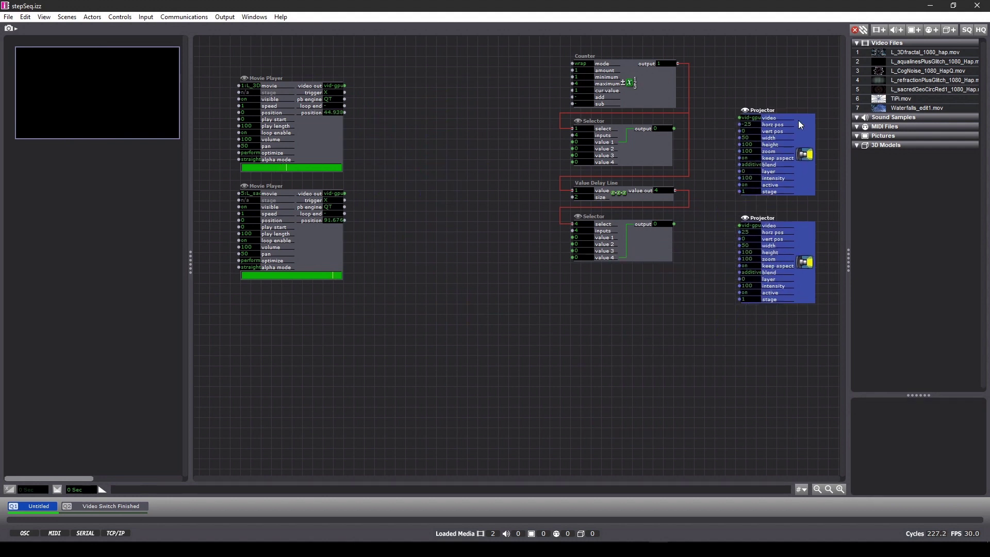
pyautogui.click(705, 131)
pyautogui.click(674, 129)
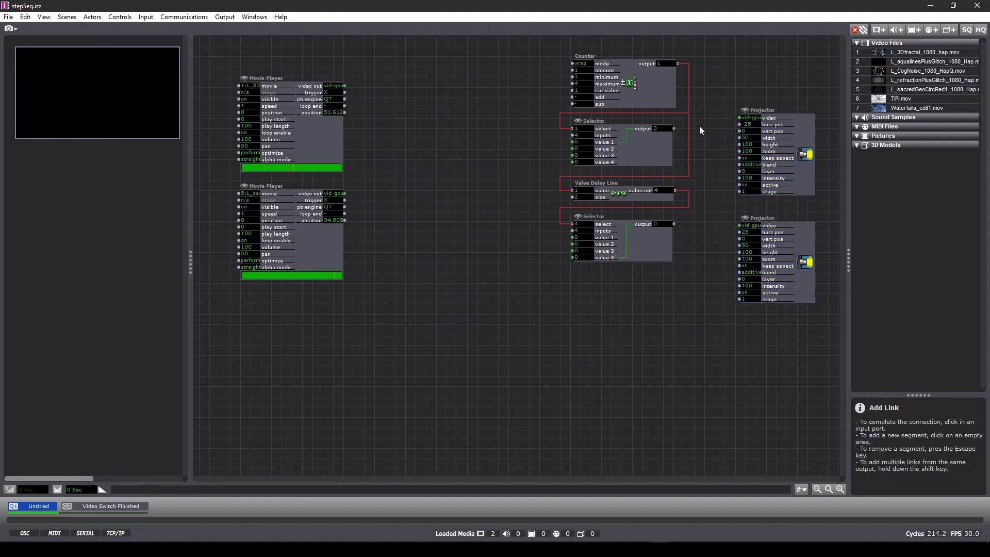
pyautogui.click(740, 118)
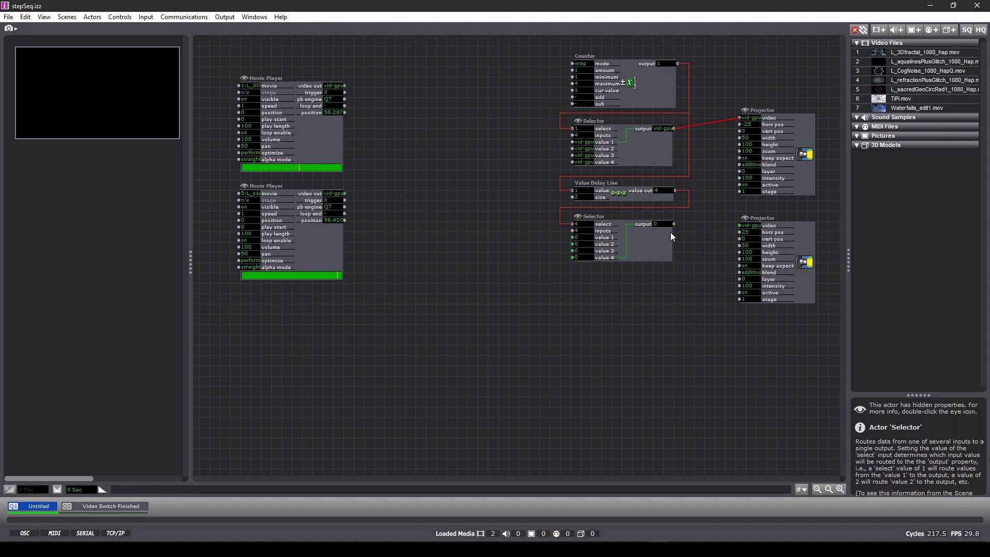
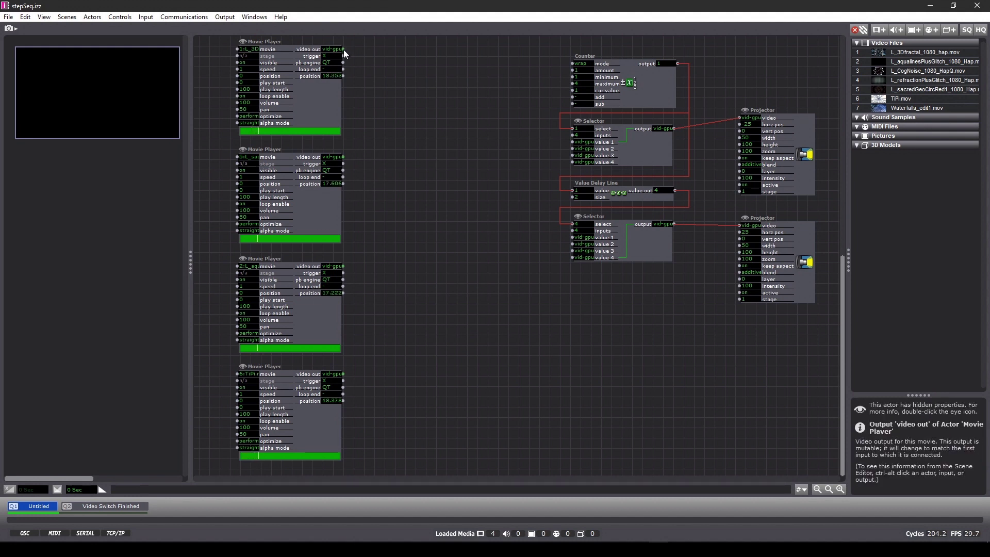
# Add a DX vid-GPU thru actor in the empty space between the Movie Players and the Selectors.
pyautogui.doubleClick(394, 102)
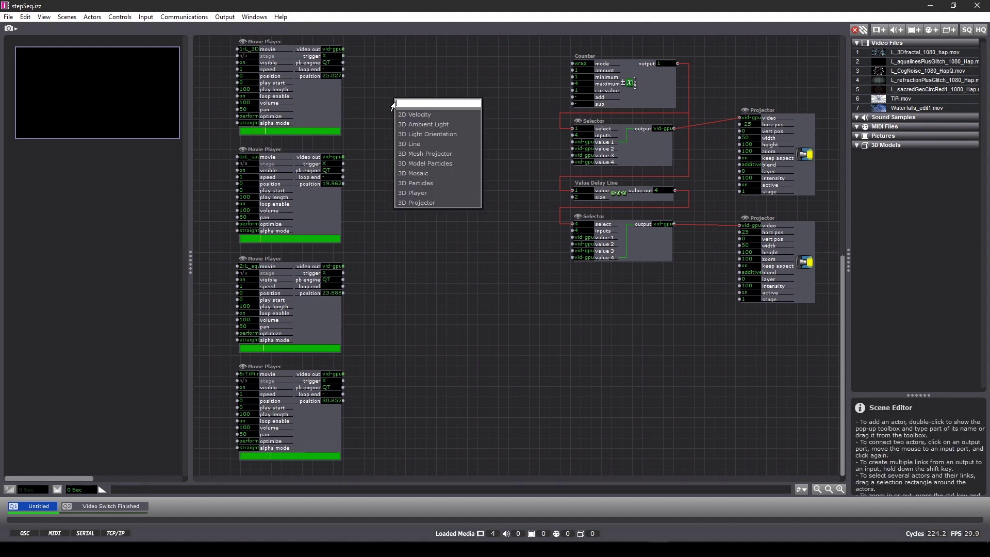
pyautogui.click(443, 129)
pyautogui.doubleClick(442, 130)
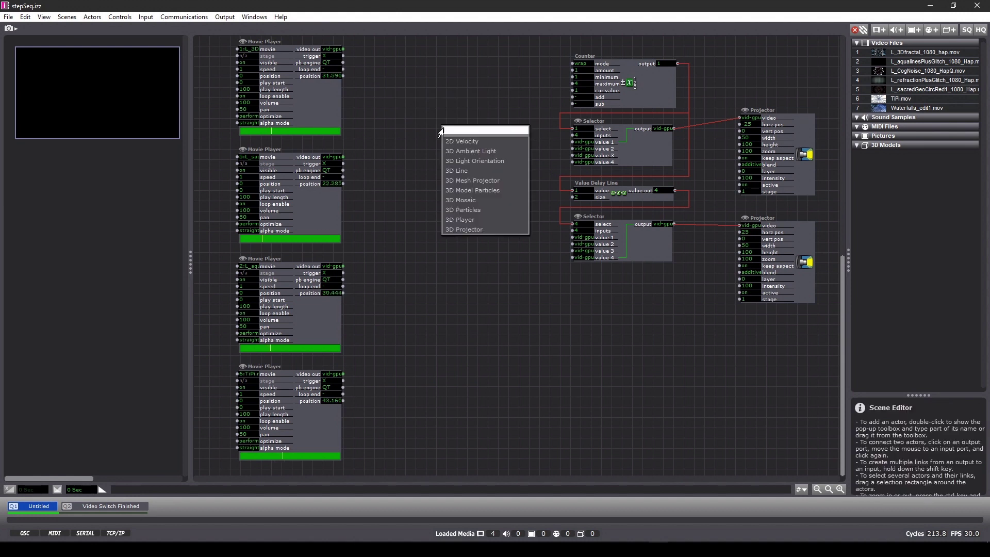
pyautogui.write('thru')
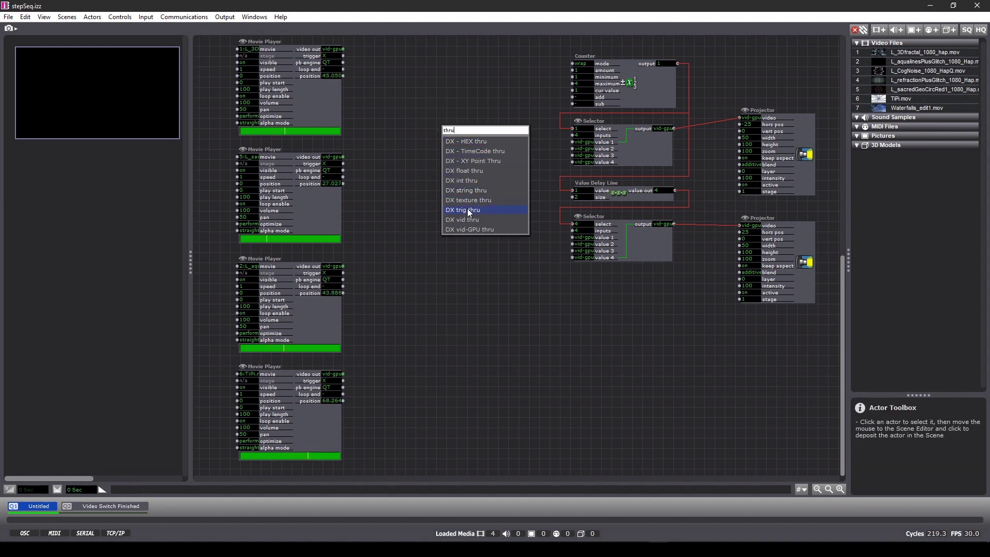
pyautogui.click(466, 229)
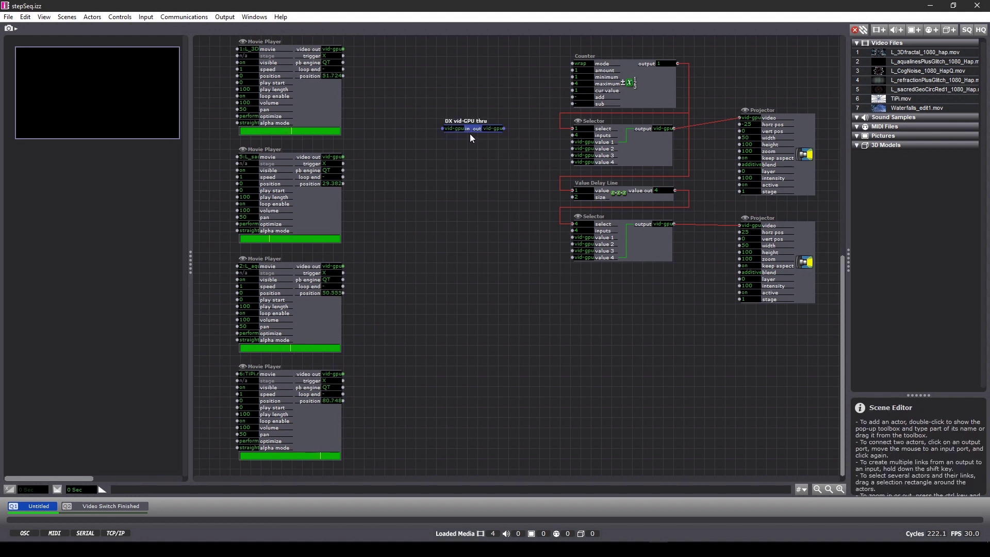
# Duplicate the DX vid-GPU thru actor until there are four, stacked in one column.
pyautogui.moveTo(464, 130); pyautogui.dragTo(470, 153)
pyautogui.moveTo(447, 184); pyautogui.dragTo(438, 66)
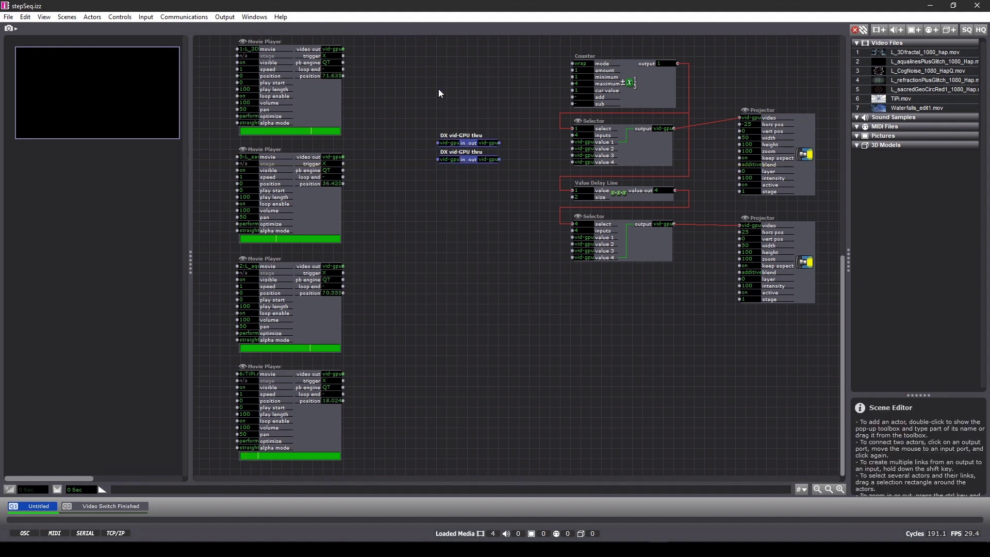
pyautogui.hotkey('ctrl', 'd')
pyautogui.moveTo(470, 145); pyautogui.dragTo(463, 174)
pyautogui.click(516, 175)
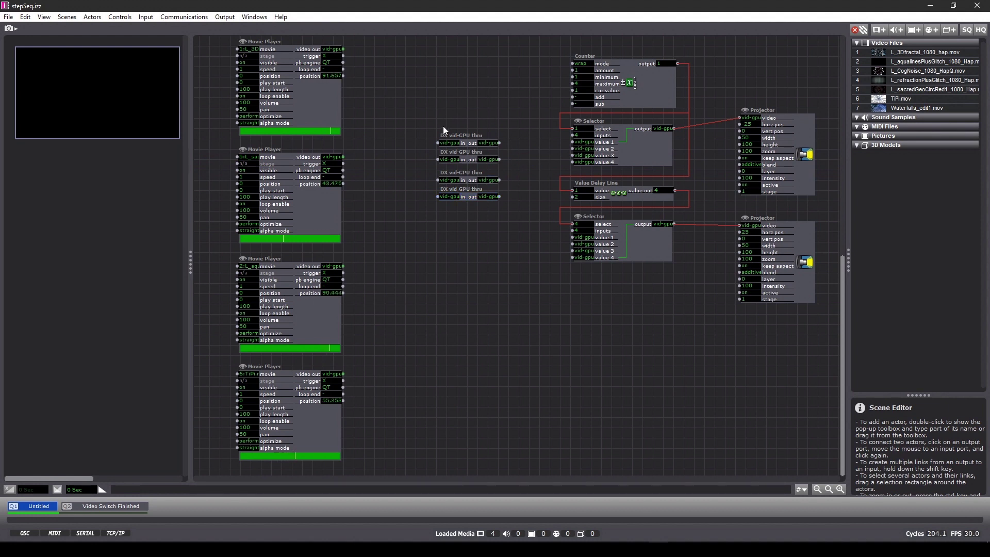
pyautogui.moveTo(463, 135); pyautogui.dragTo(463, 135)
pyautogui.click(479, 98)
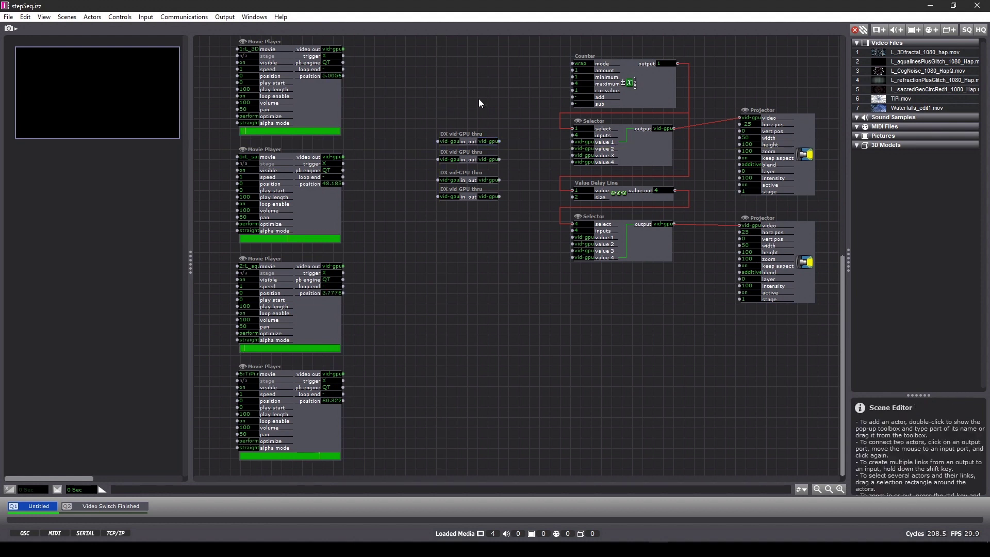
# Link the four Movie Players' video outputs, in order, to the inputs of the four DX vid-GPU thru actors.
pyautogui.click(343, 49)
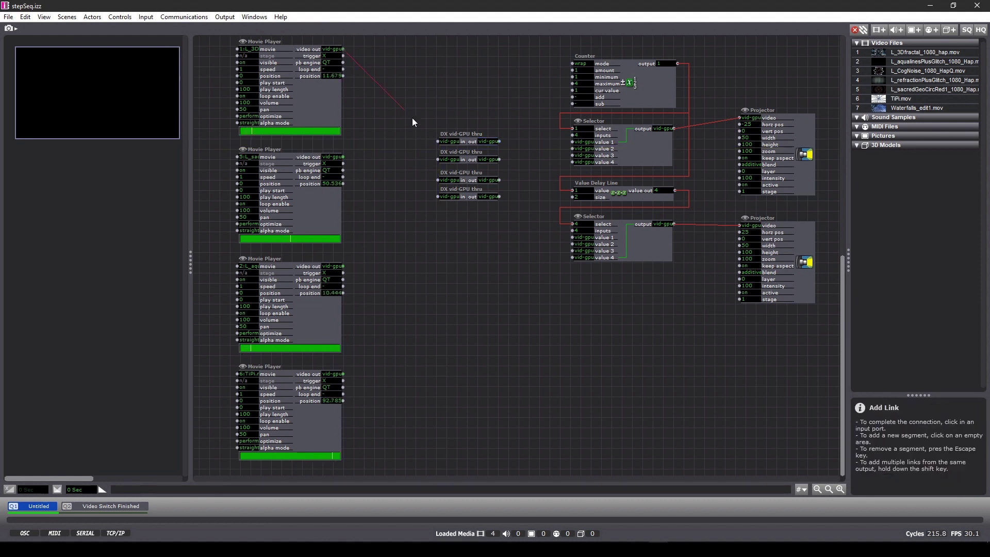
pyautogui.click(438, 141)
pyautogui.click(343, 157)
pyautogui.click(438, 159)
pyautogui.click(343, 266)
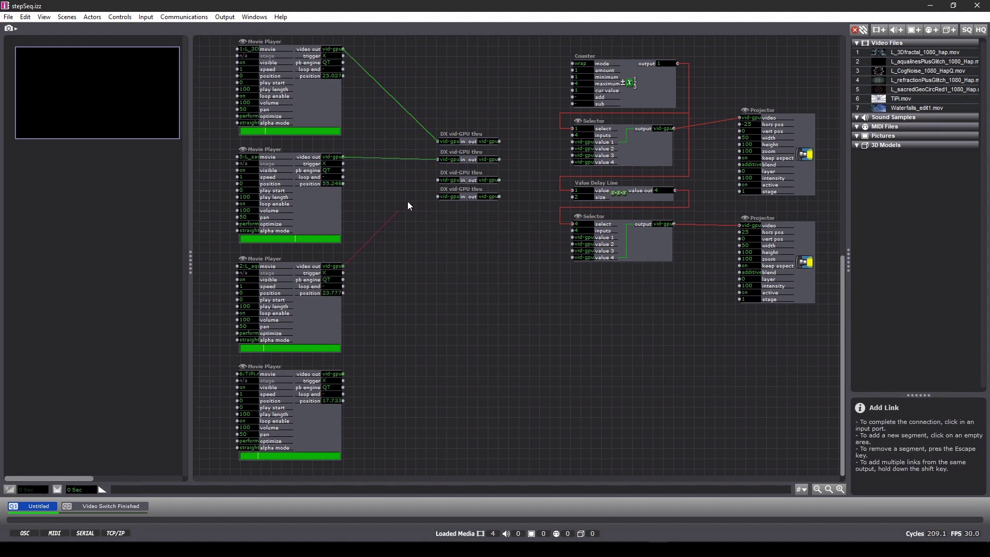
pyautogui.click(438, 180)
pyautogui.click(343, 373)
pyautogui.click(436, 196)
# Link the first DX vid-GPU thru actor's output to the value 1 input of both Selectors.
pyautogui.click(498, 141)
pyautogui.keyDown('shift'); pyautogui.click(572, 142); pyautogui.keyUp('shift')
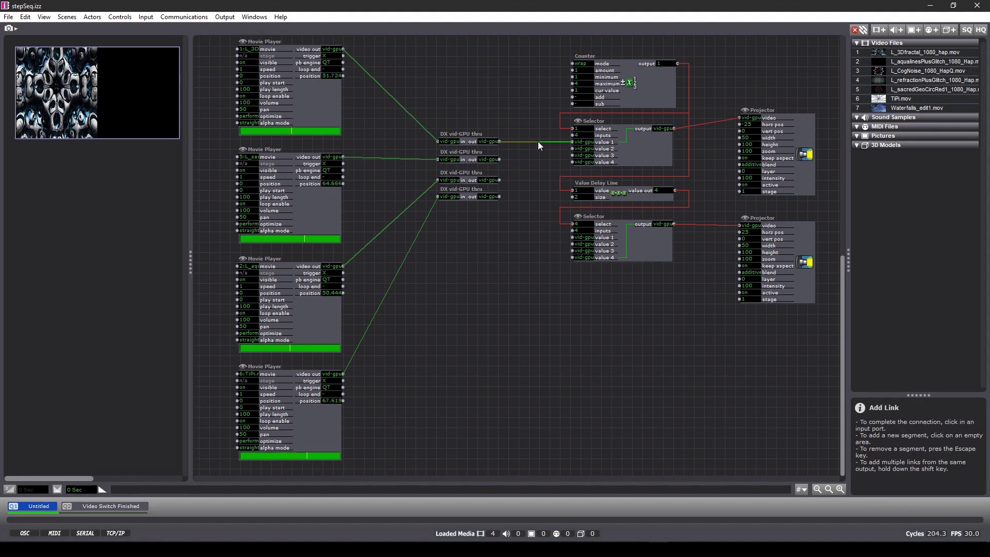
pyautogui.click(538, 142)
pyautogui.click(572, 238)
pyautogui.keyDown('shift'); pyautogui.click(571, 238); pyautogui.keyUp('shift')
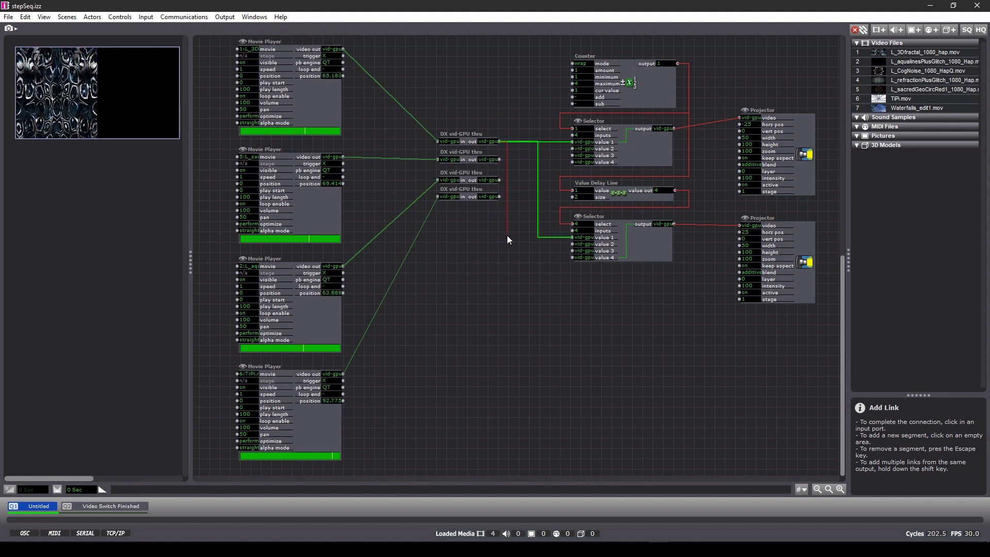
pyautogui.rightClick(498, 233)
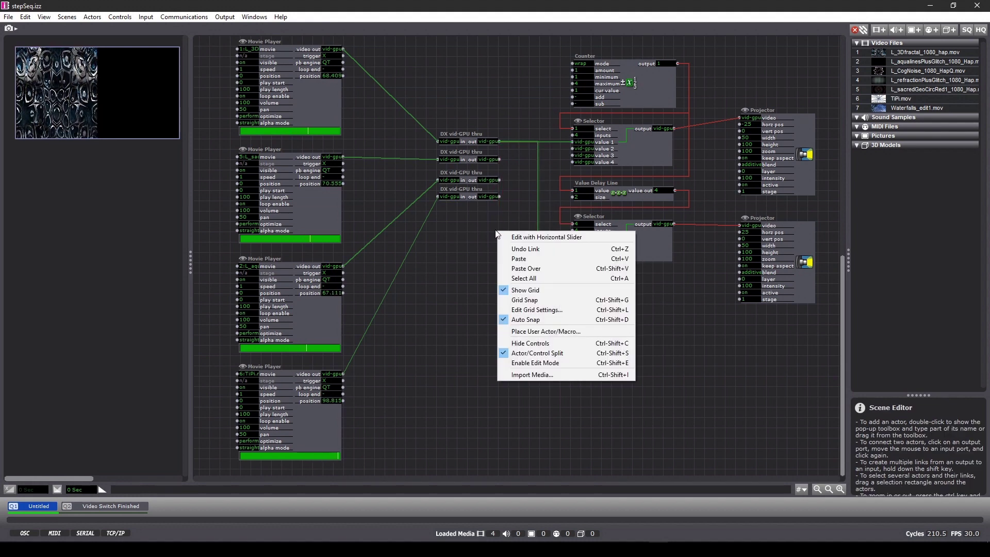
# Link the second and third DX vid-GPU thru outputs to the lower Selector's value 2 and value 3 inputs with squared-off links.
pyautogui.click(500, 159)
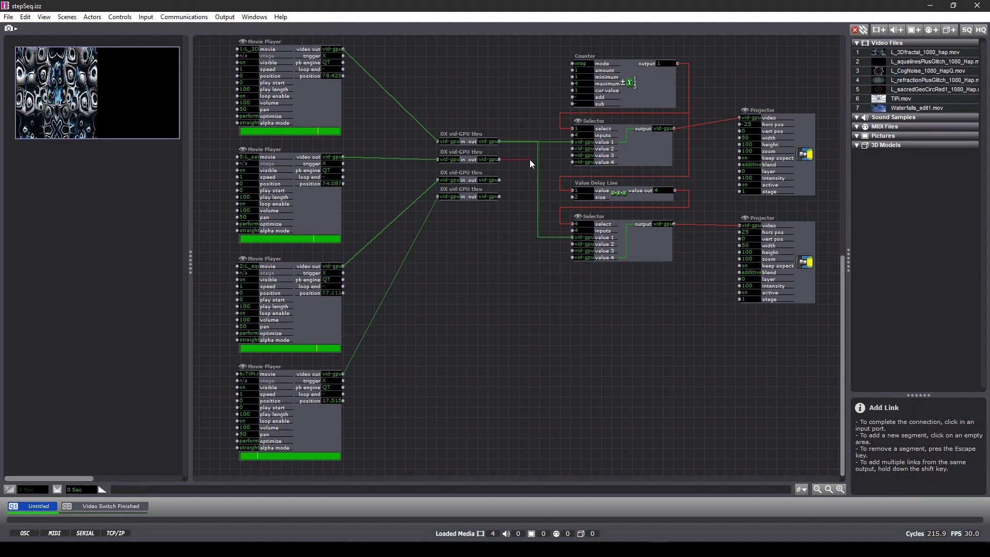
pyautogui.click(571, 244)
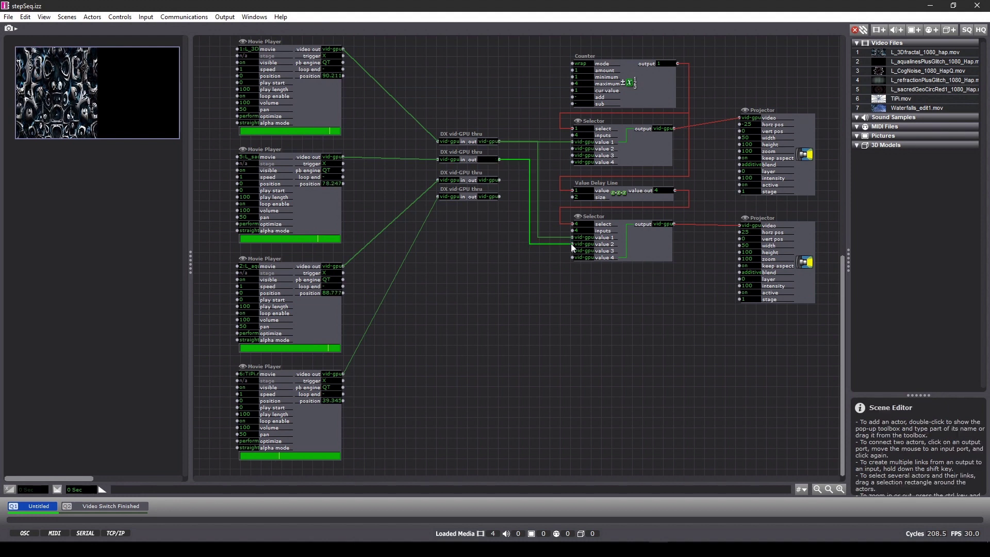
pyautogui.click(500, 180)
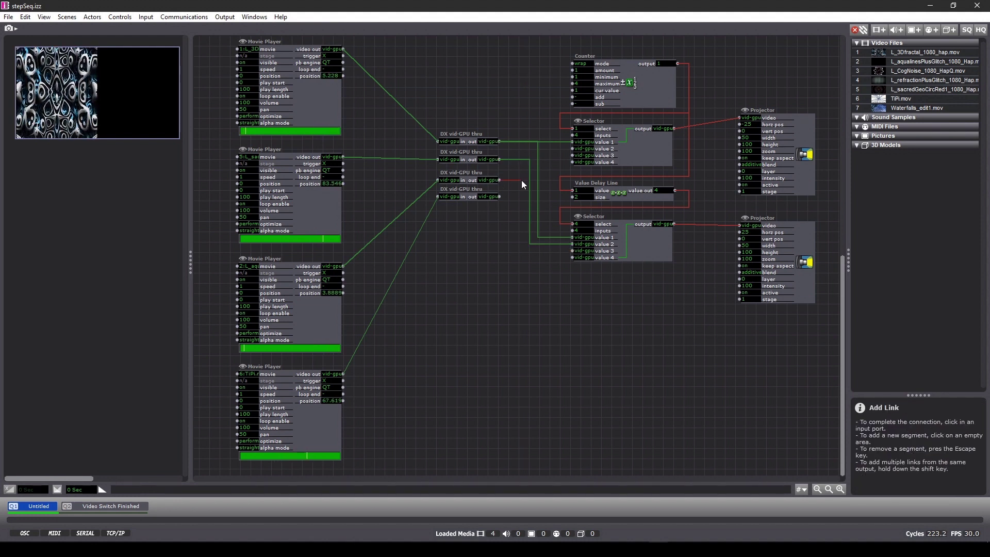
pyautogui.click(571, 251)
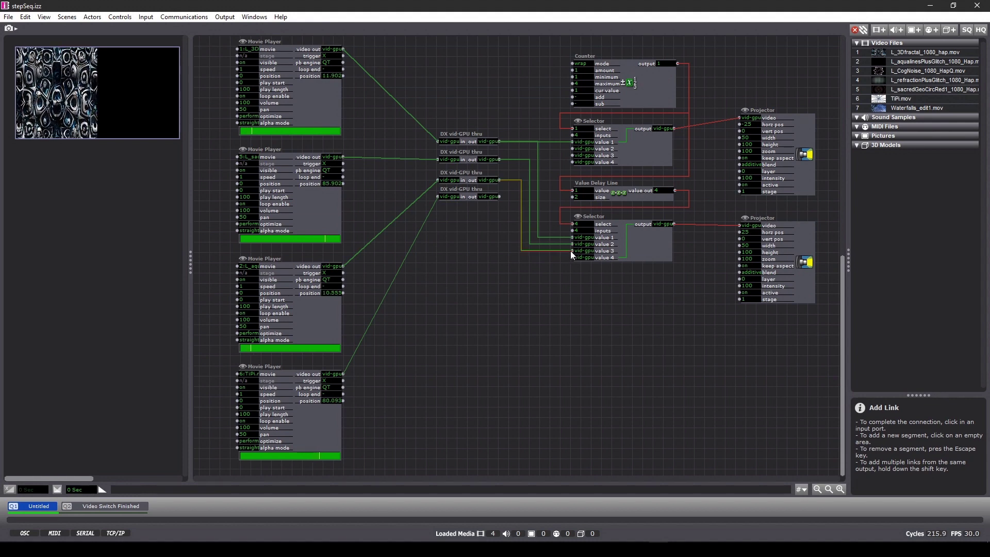
pyautogui.rightClick(510, 255)
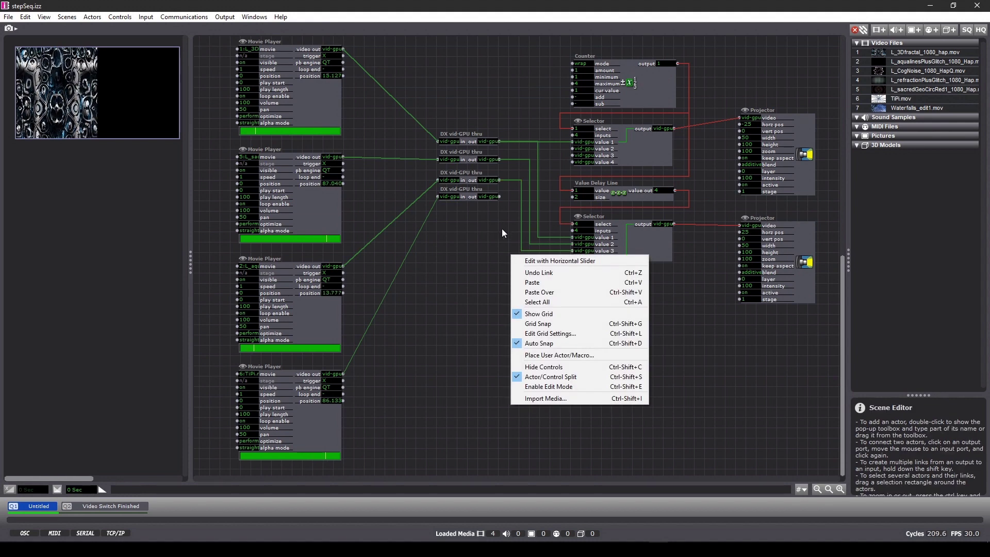
# Link the fourth DX vid-GPU thru actor's output to the value 4 input of both Selectors.
pyautogui.click(501, 196)
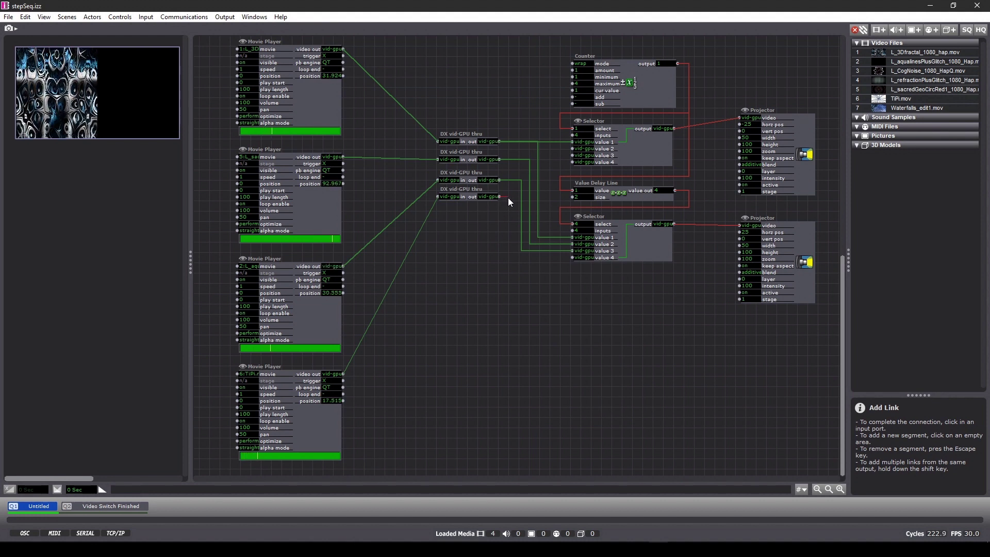
pyautogui.click(572, 162)
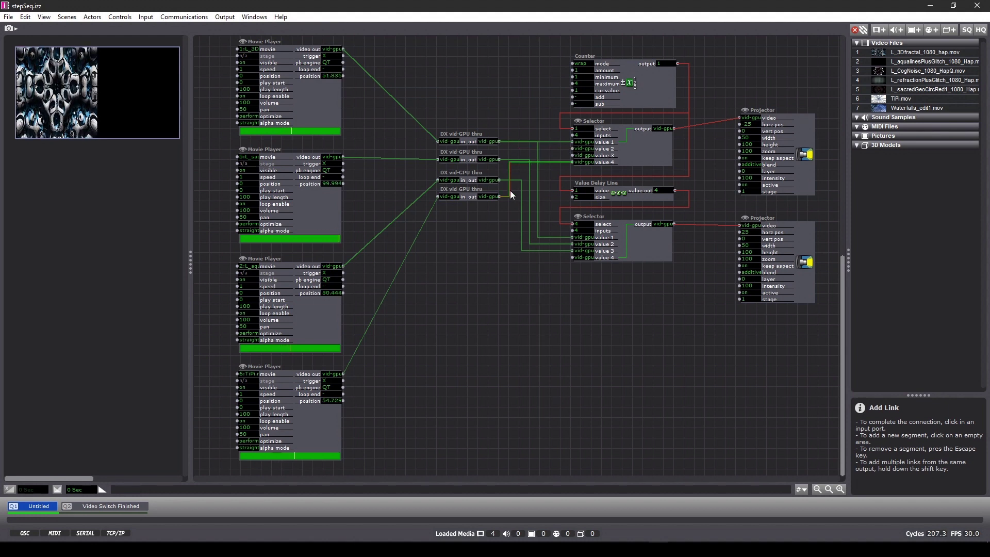
pyautogui.click(570, 257)
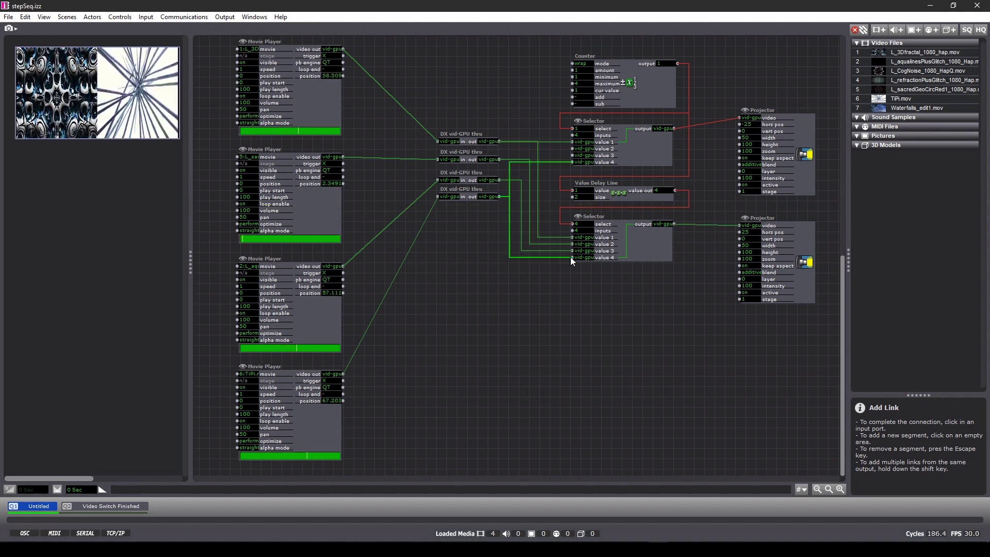
# Link the third and second DX vid-GPU thru outputs to the upper Selector's value 3 and value 2 inputs.
pyautogui.click(502, 180)
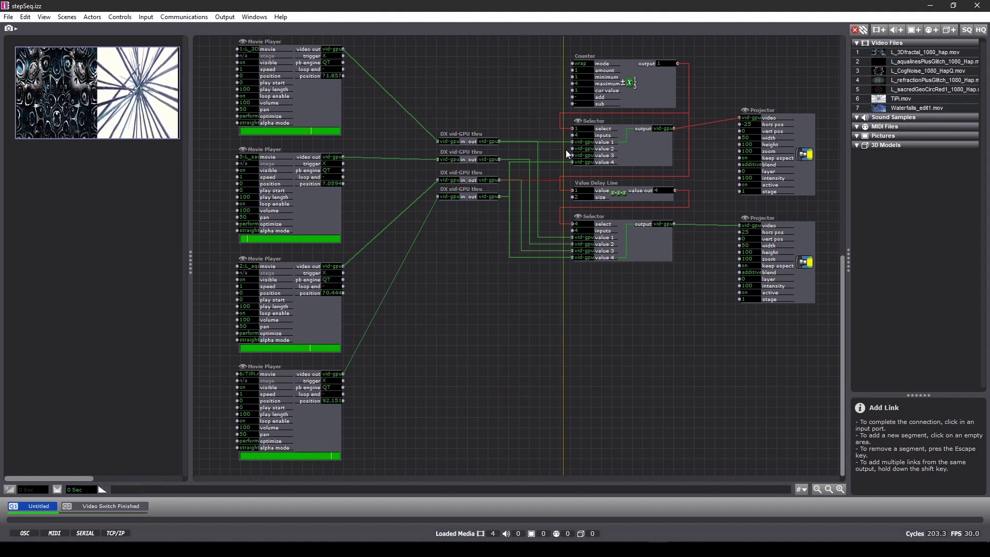
pyautogui.click(571, 154)
pyautogui.click(500, 159)
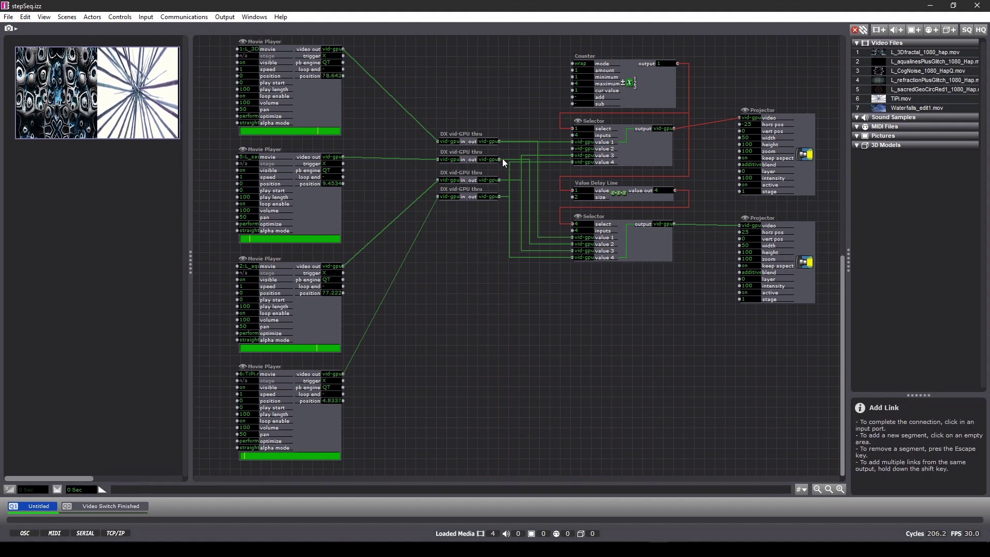
pyautogui.click(571, 148)
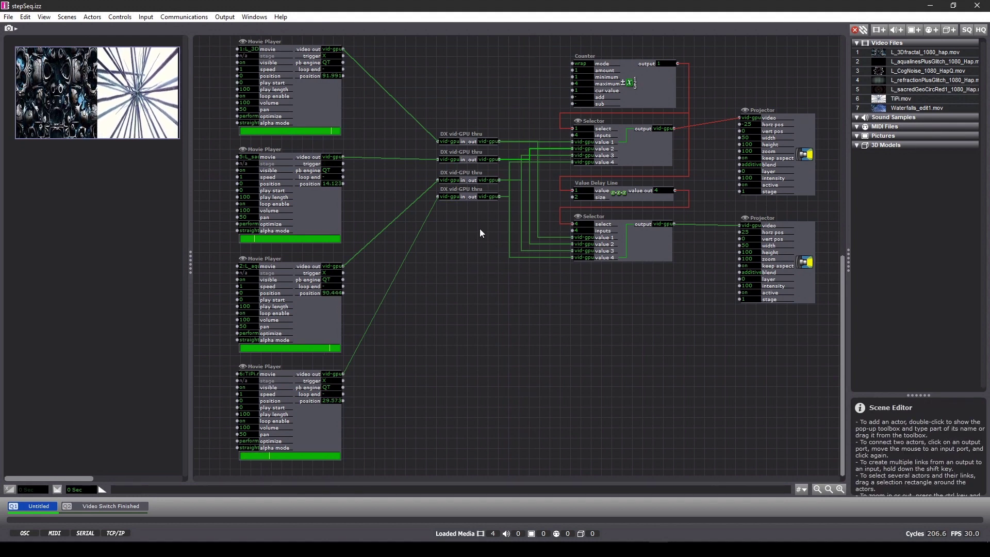
# Spread the four DX vid-GPU thru actors farther apart vertically in their column.
pyautogui.moveTo(466, 188); pyautogui.dragTo(465, 230)
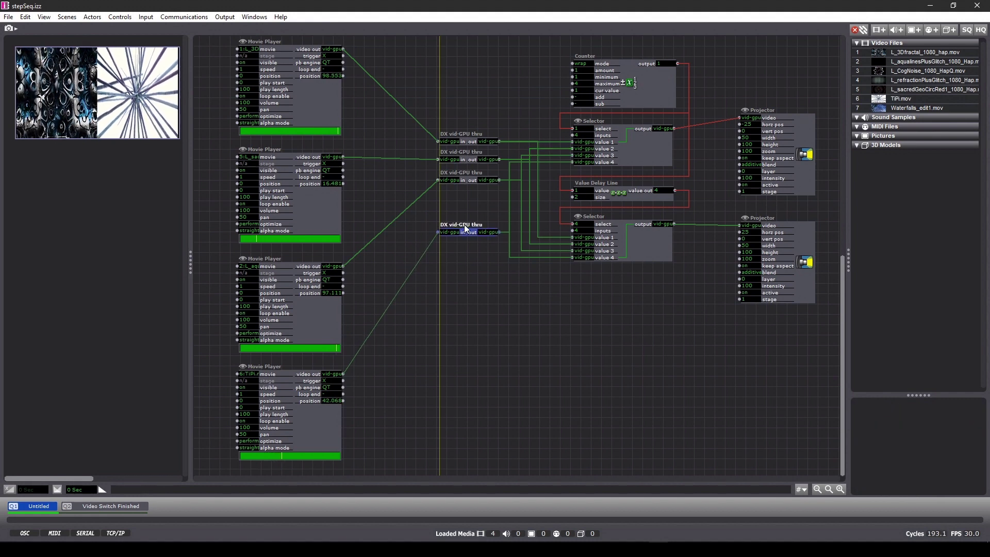
pyautogui.moveTo(466, 172); pyautogui.dragTo(467, 198)
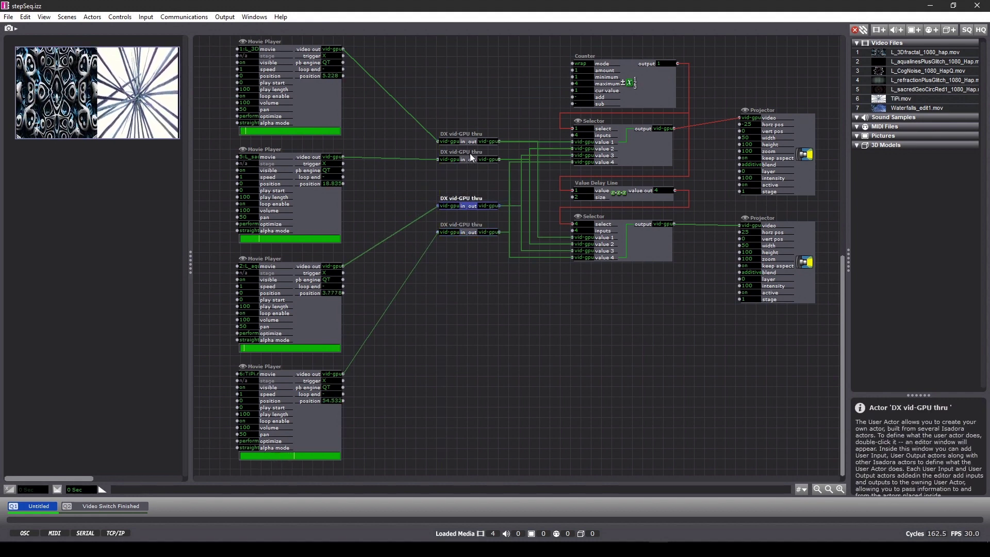
pyautogui.moveTo(470, 158); pyautogui.dragTo(468, 177)
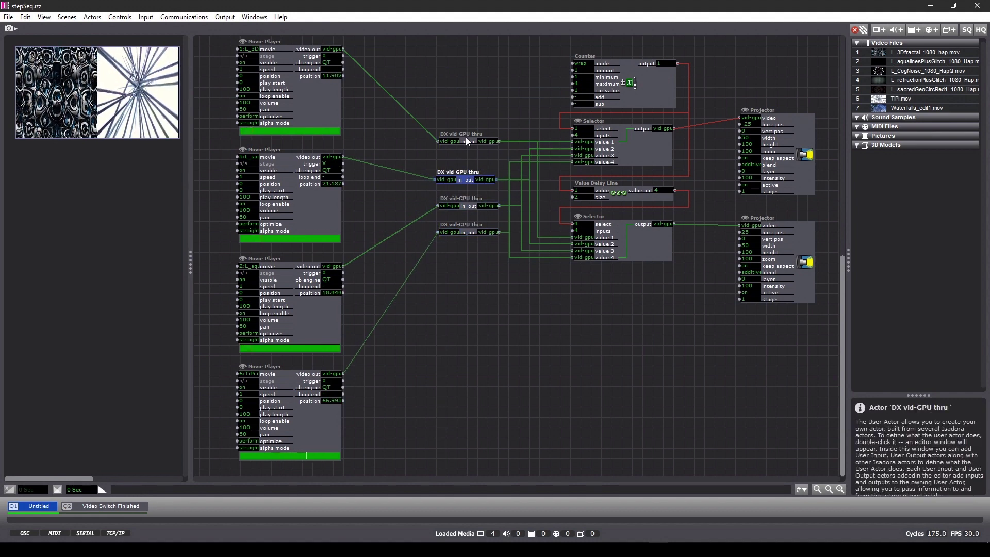
pyautogui.moveTo(466, 137)
pyautogui.mouseDown()
pyautogui.moveTo(466, 129)
pyautogui.moveTo(466, 143)
pyautogui.mouseUp()
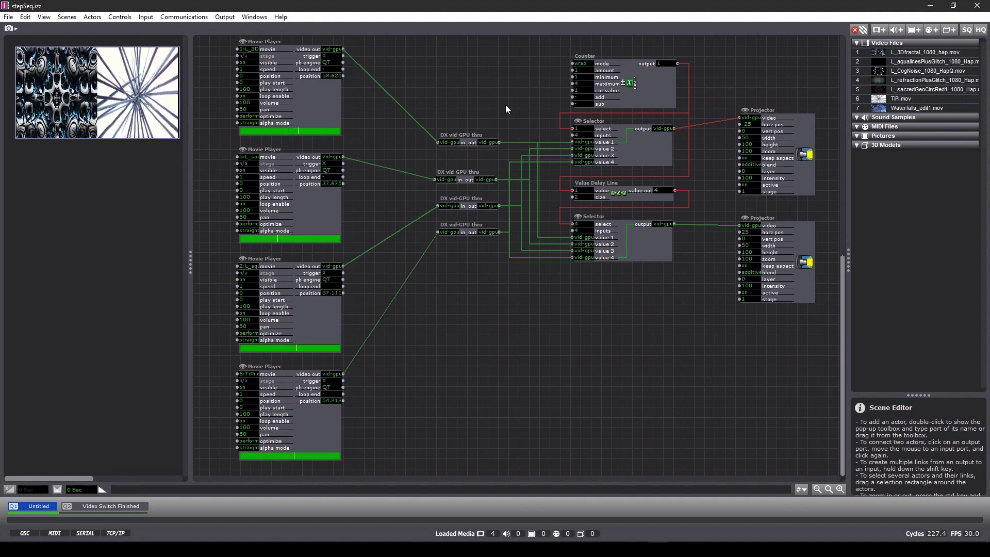
# Highlight the links on both sides of the DX vid-GPU thru actors and the actors themselves to review the routing.
pyautogui.moveTo(503, 98); pyautogui.dragTo(564, 354)
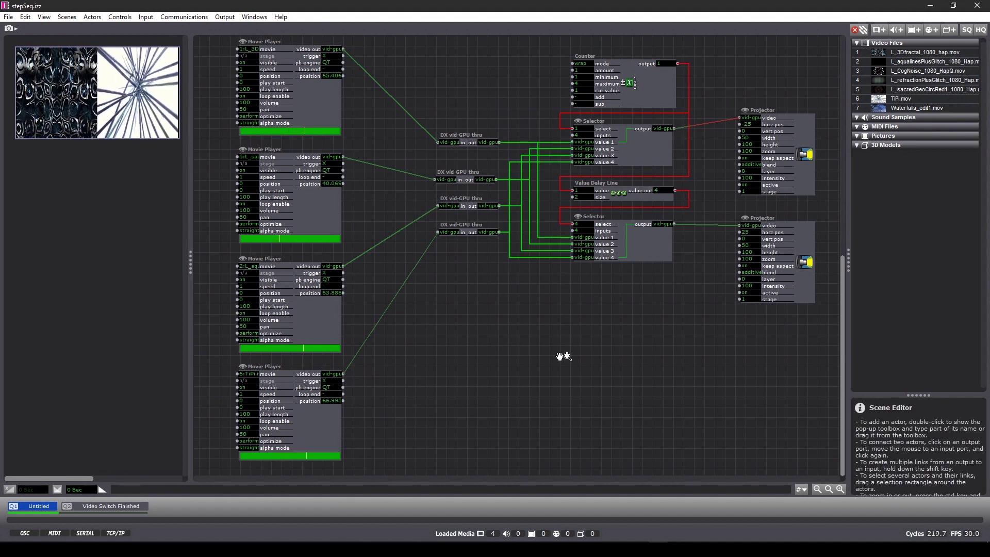
pyautogui.moveTo(416, 348); pyautogui.dragTo(395, 56)
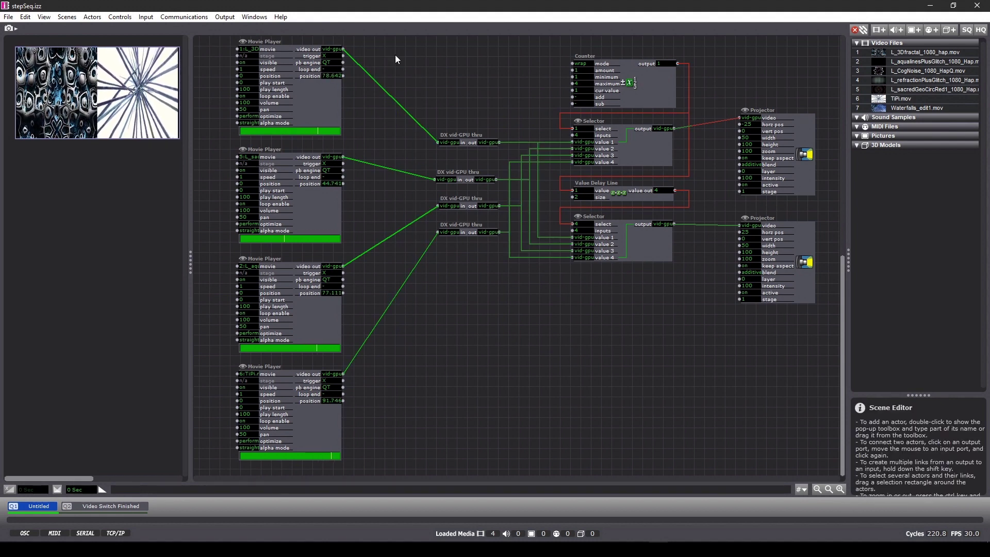
pyautogui.click(408, 66)
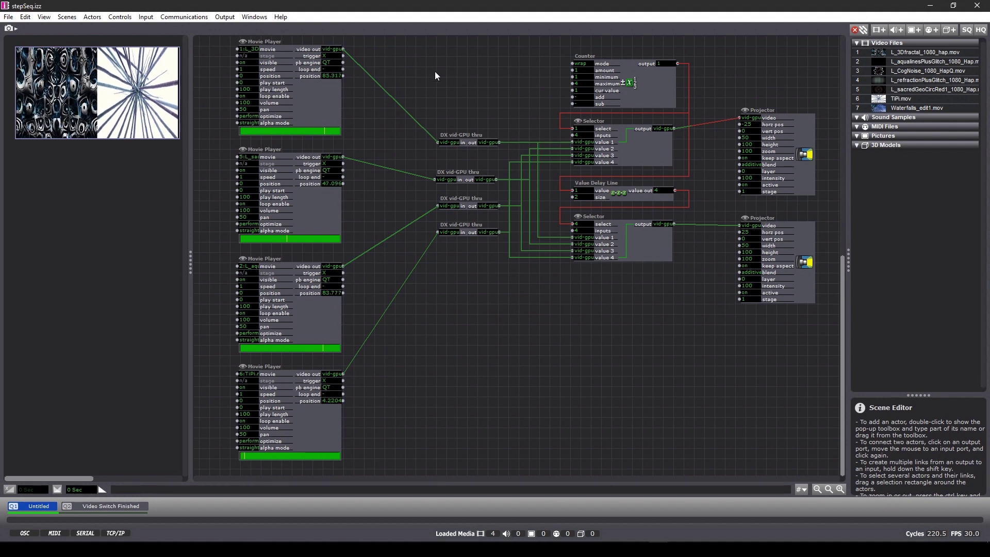
pyautogui.moveTo(434, 75); pyautogui.dragTo(490, 311)
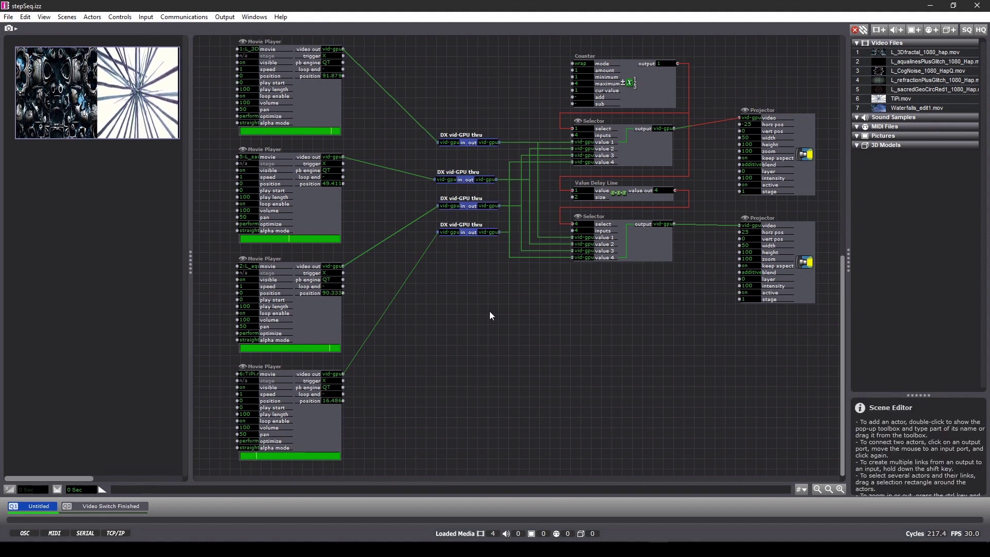
pyautogui.click(490, 311)
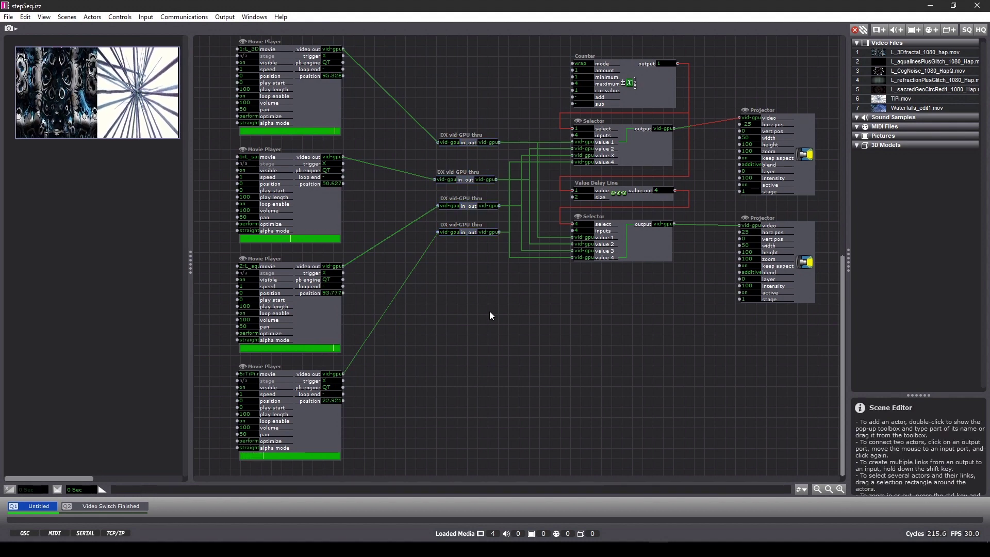
# Open the first DX vid-GPU thru user actor and place its User Input level with and closer to its User Output.
pyautogui.doubleClick(463, 136)
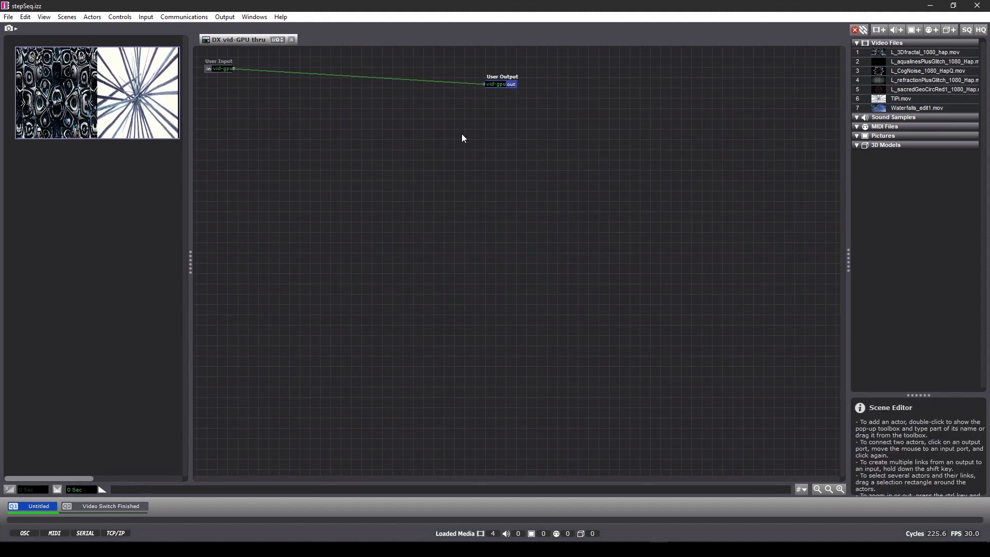
pyautogui.moveTo(219, 65); pyautogui.dragTo(389, 81)
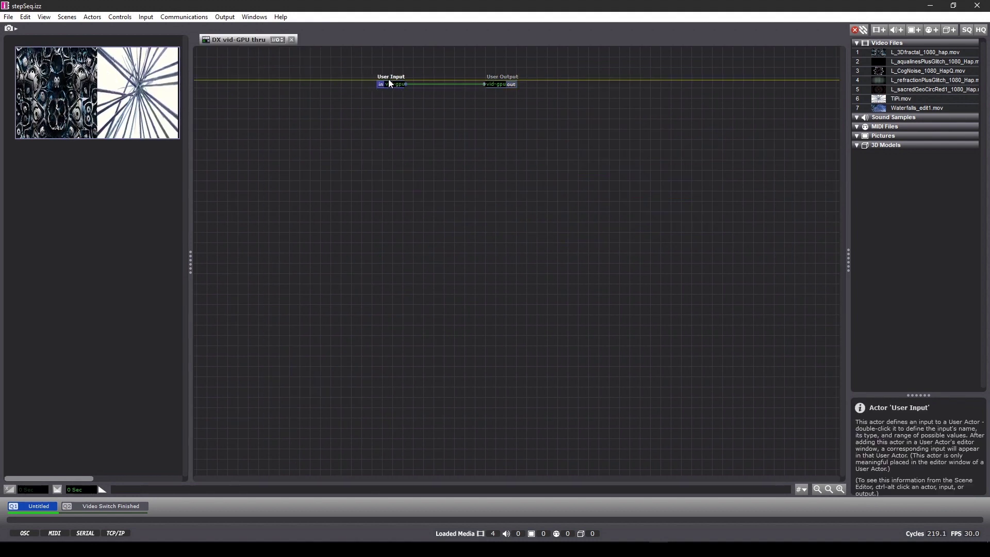
pyautogui.moveTo(534, 115); pyautogui.dragTo(375, 136)
pyautogui.click(363, 105)
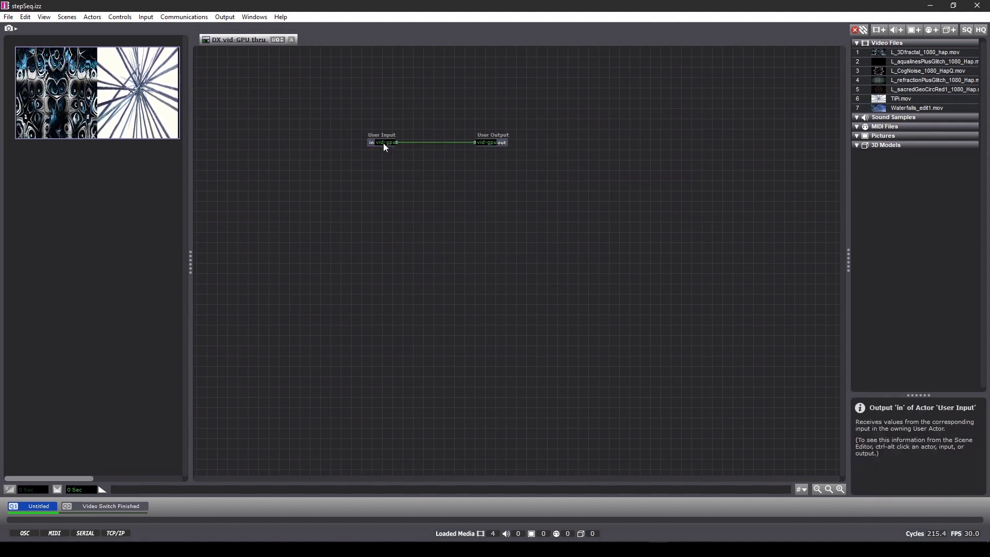
# Close the DX vid-GPU thru user actor, saving its changes and updating all instances.
pyautogui.click(292, 40)
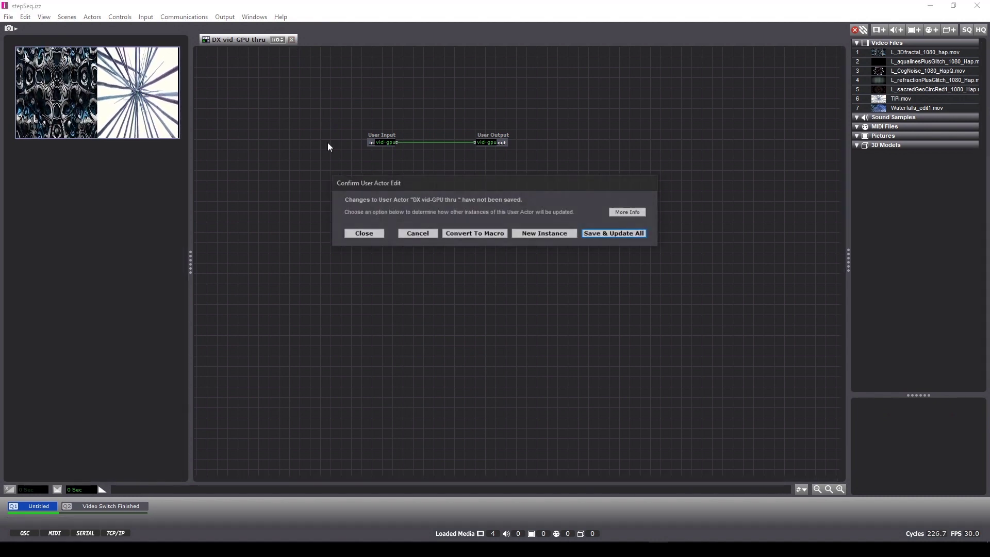
pyautogui.click(601, 234)
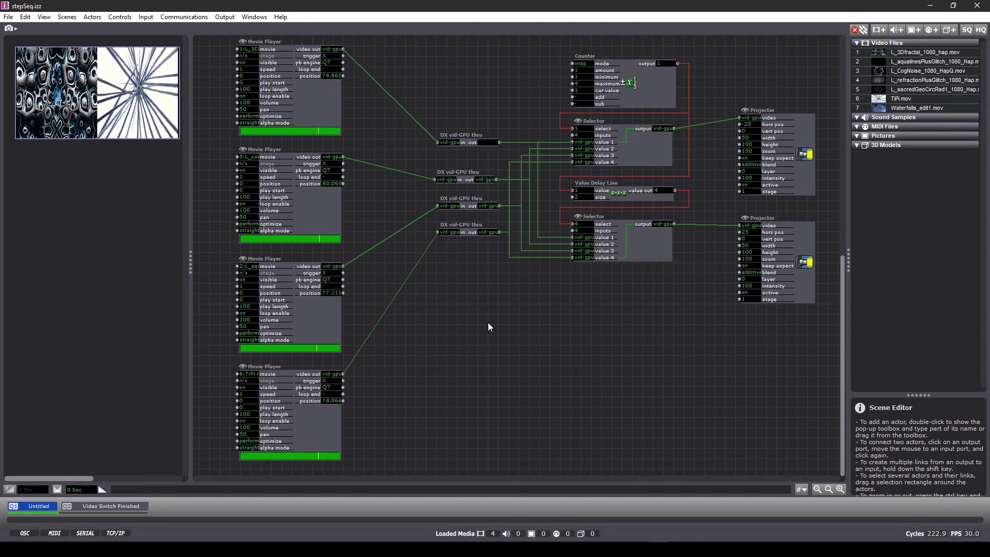
# Trigger the Counter's add input repeatedly to test how the movies step through the two Projectors.
pyautogui.click(585, 98)
pyautogui.click(584, 98)
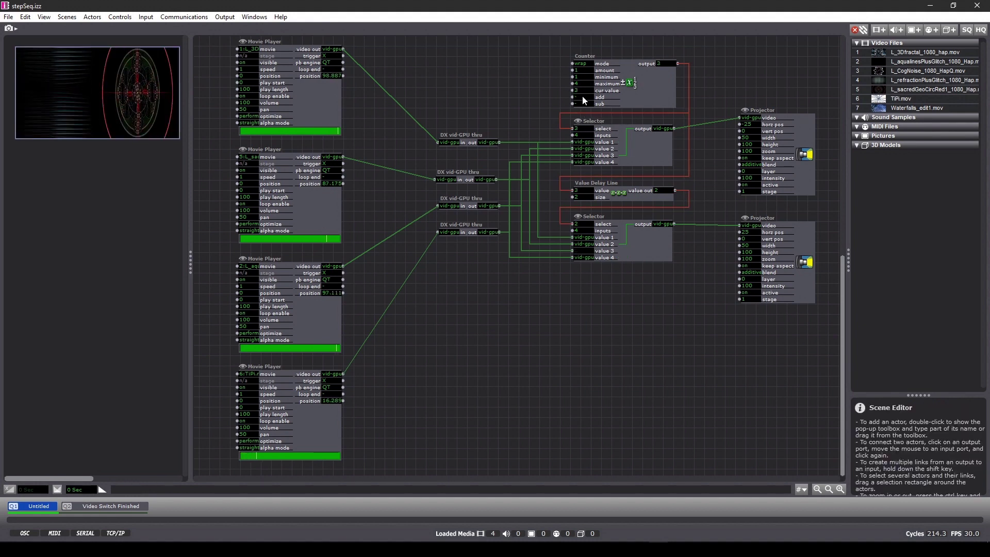
pyautogui.click(585, 98)
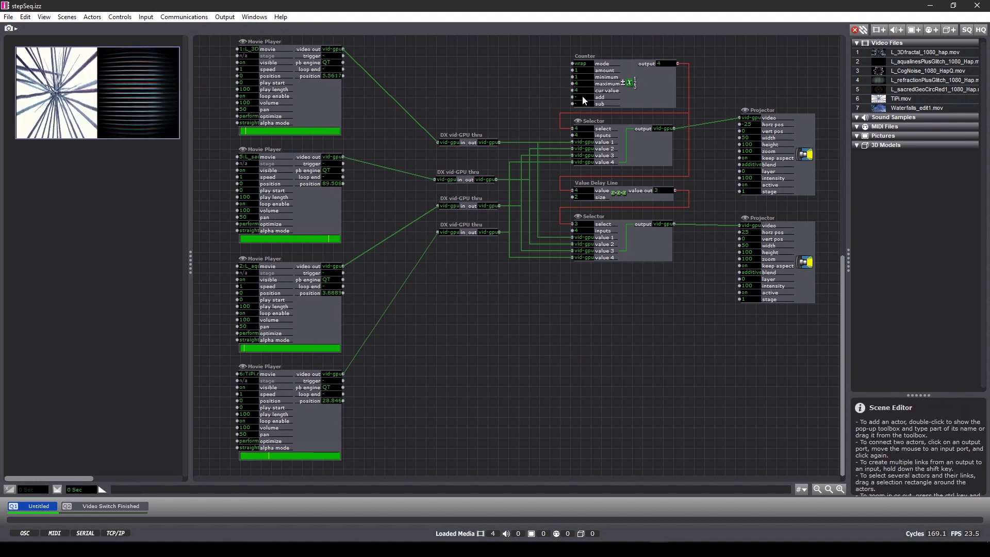
pyautogui.click(584, 98)
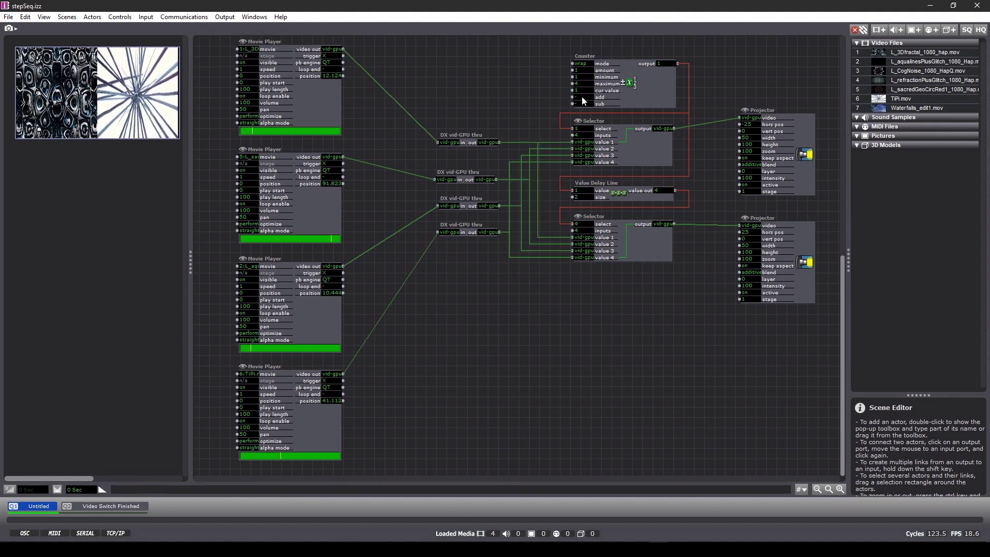
pyautogui.click(582, 98)
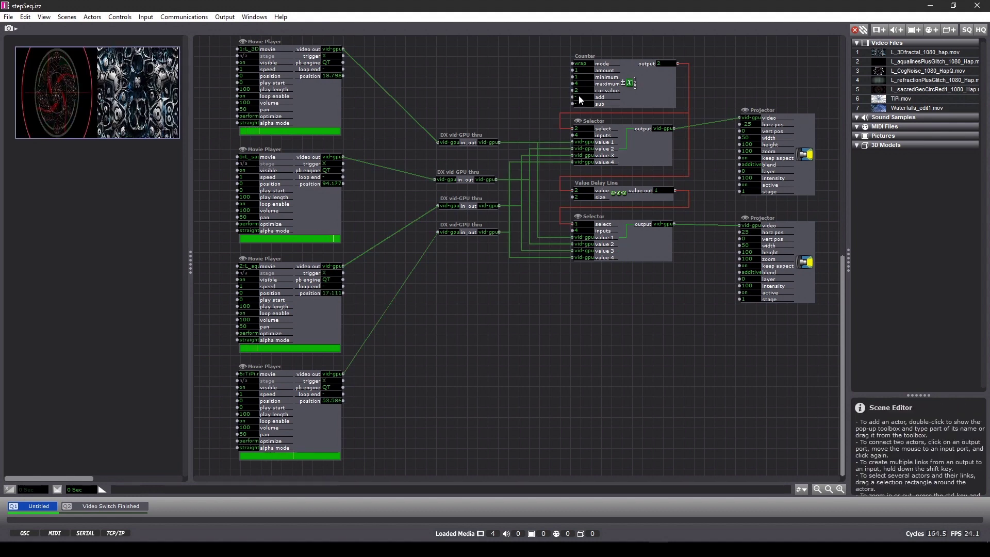
pyautogui.click(581, 98)
pyautogui.click(582, 98)
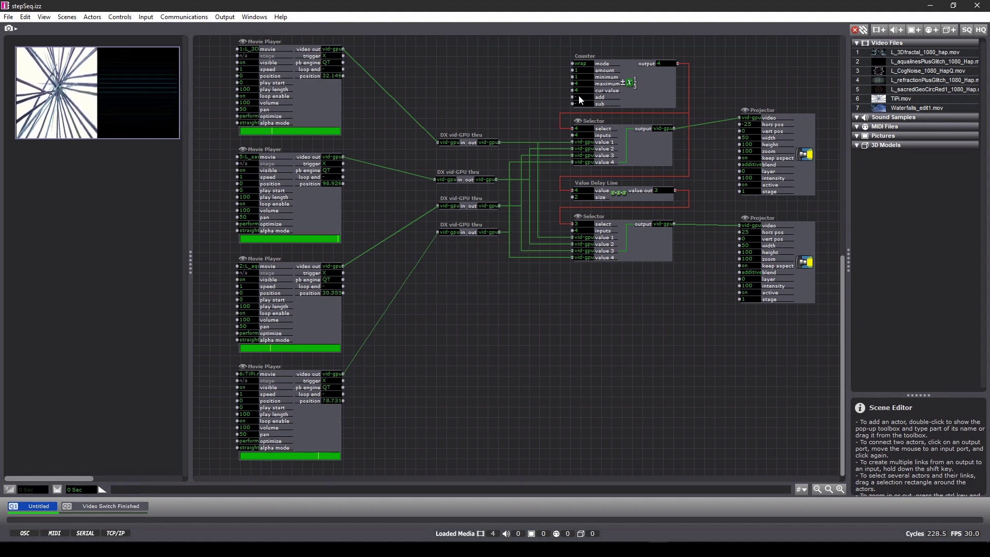
pyautogui.click(581, 98)
pyautogui.click(581, 98)
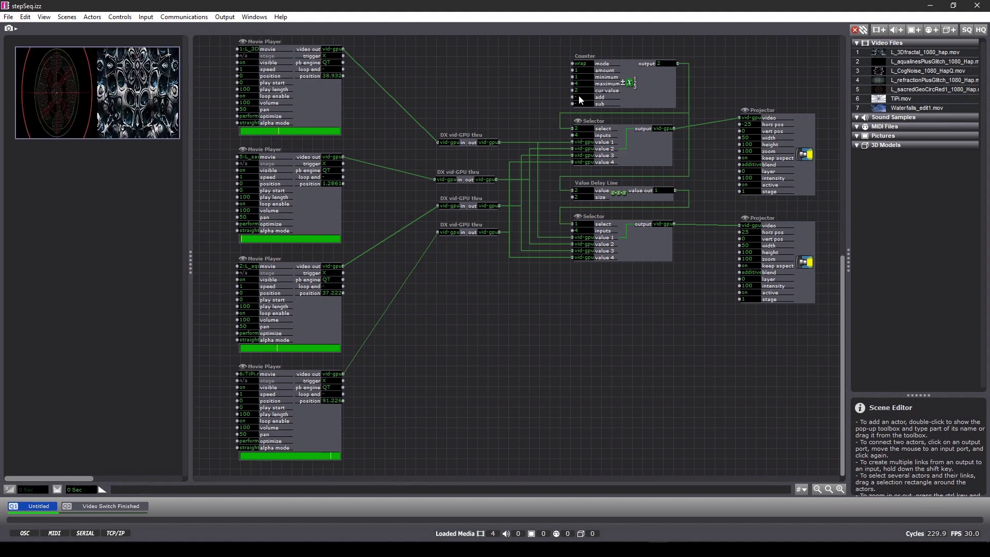
pyautogui.click(581, 98)
pyautogui.click(581, 98)
pyautogui.click(582, 98)
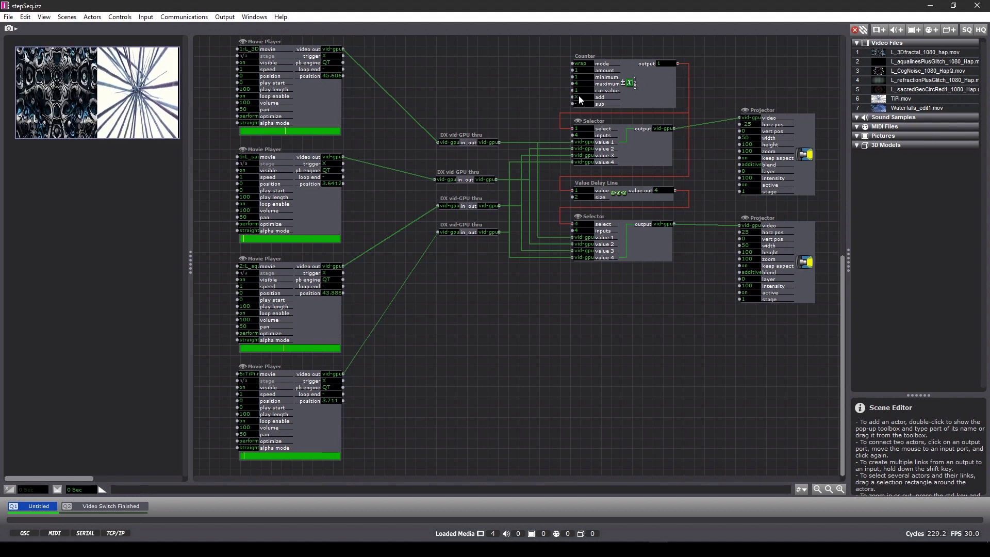
pyautogui.click(582, 98)
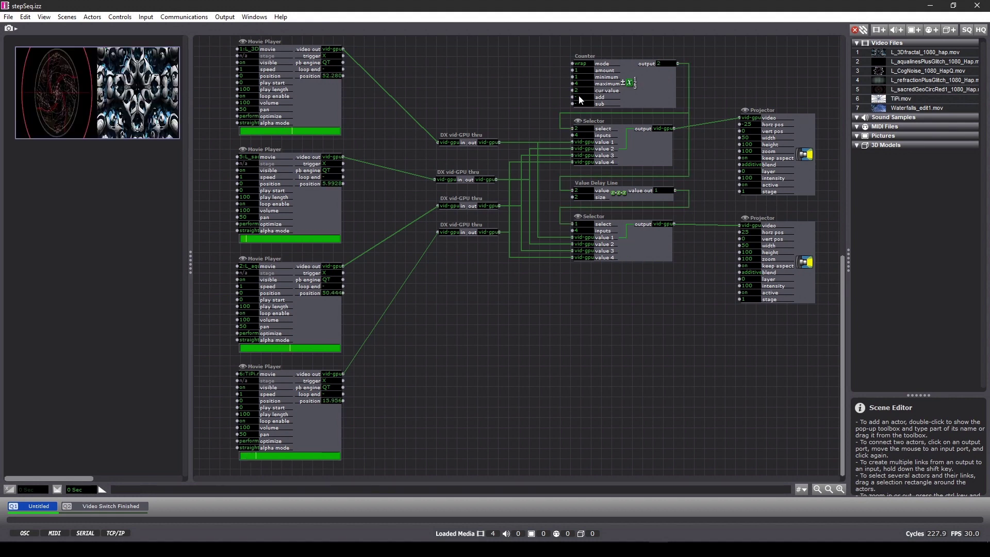
pyautogui.click(581, 98)
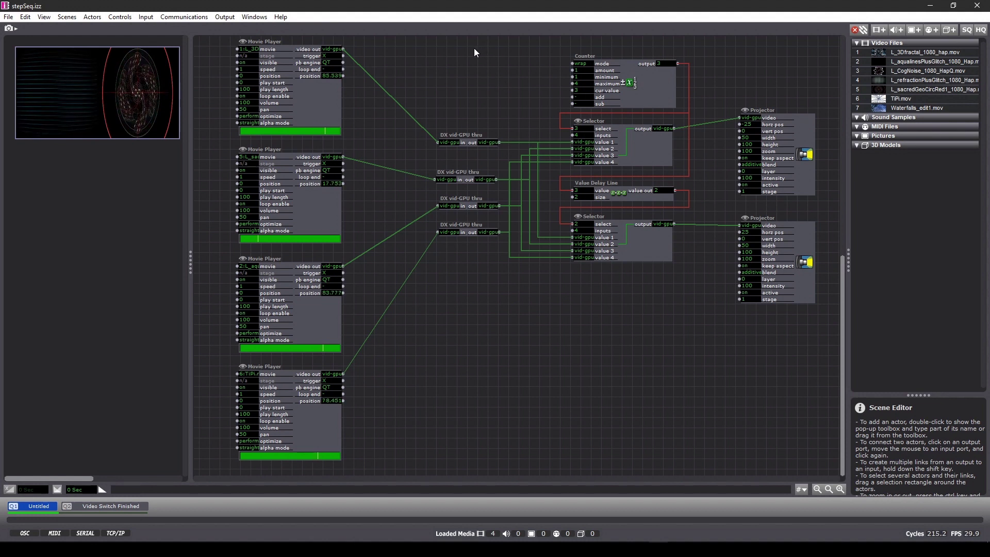
# Cut the Counter, Value Delay Line, both Selectors and all four DX vid-GPU thru actors out of the scene.
pyautogui.moveTo(467, 49); pyautogui.dragTo(660, 288)
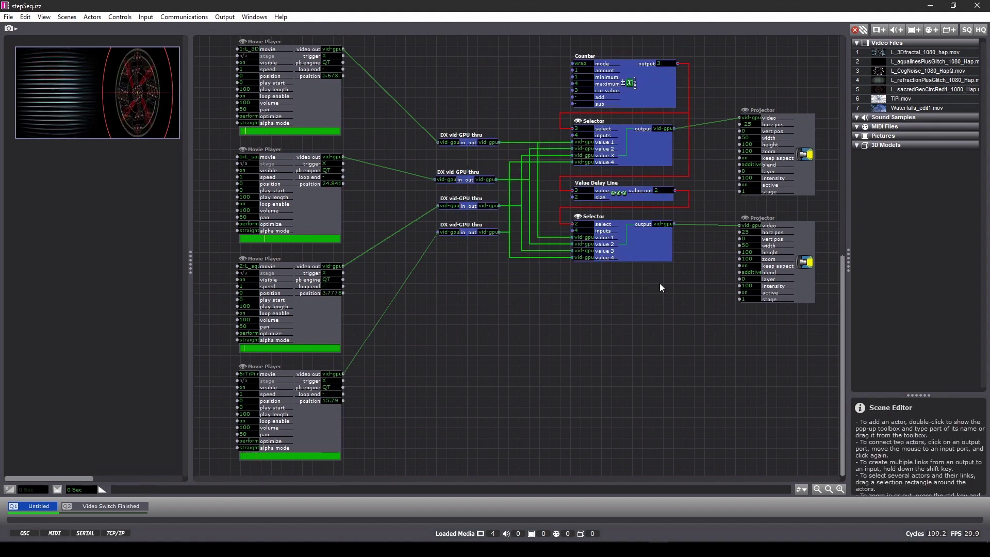
pyautogui.moveTo(463, 43); pyautogui.dragTo(645, 330)
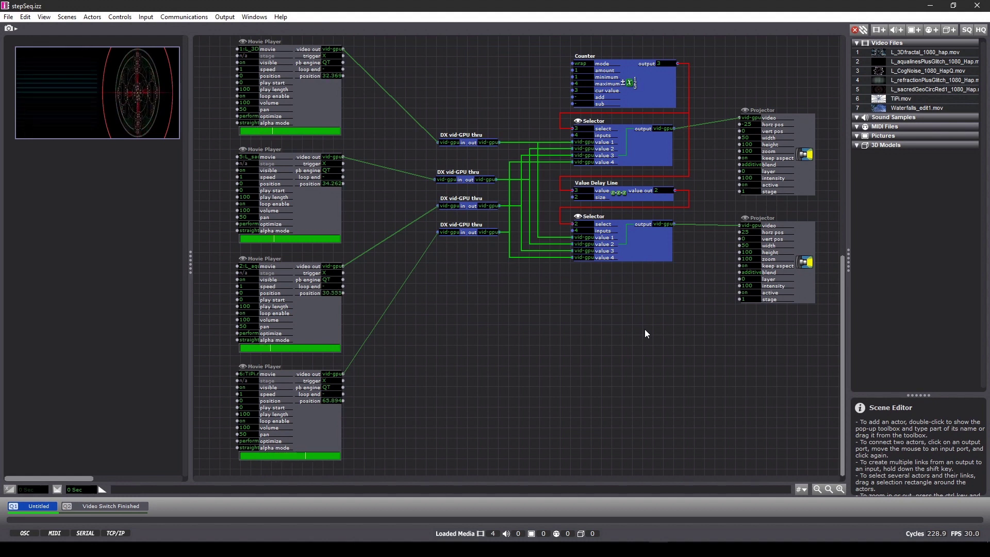
pyautogui.press('Delete')
# Paste the cut actors into a new User Actor placed between the Movie Players and the Projectors.
pyautogui.doubleClick(483, 101)
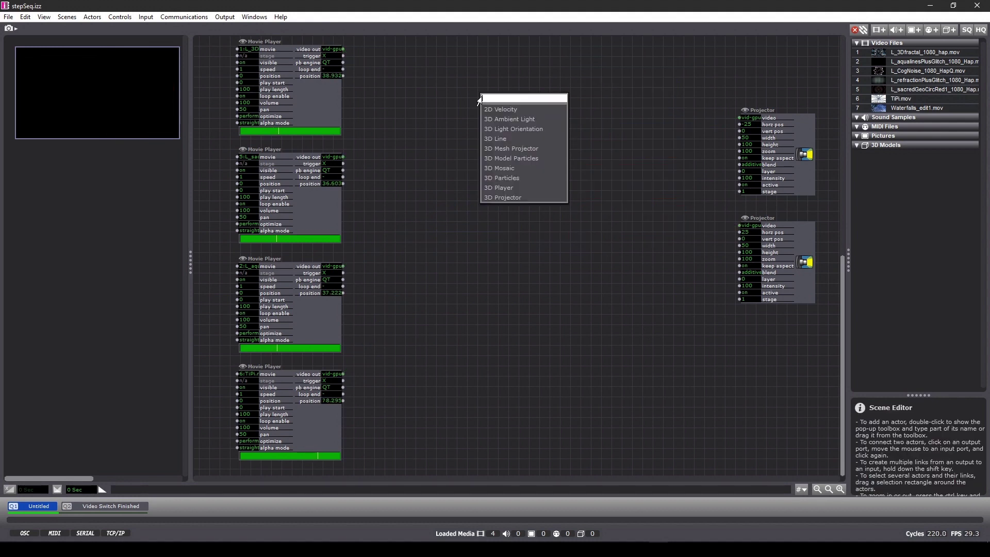
pyautogui.write('user')
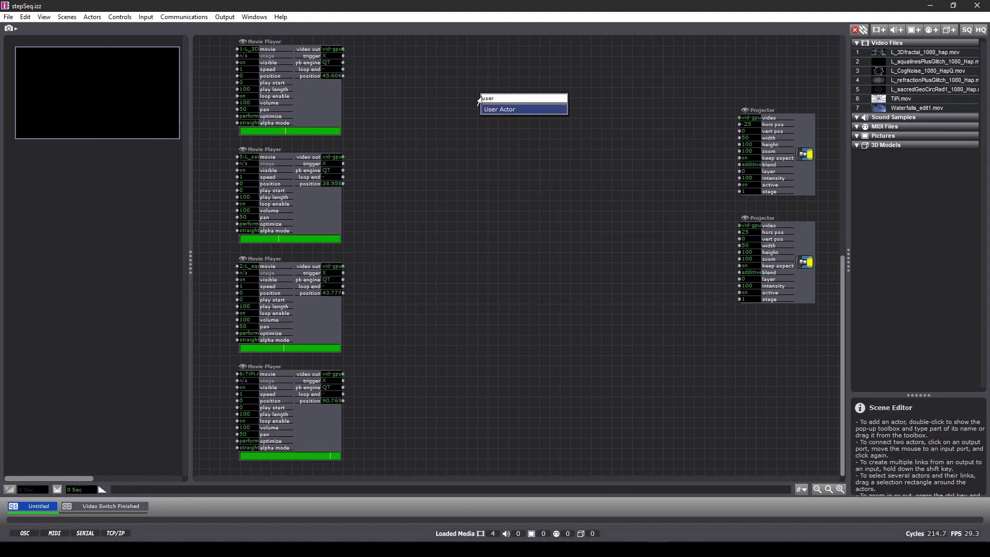
pyautogui.click(487, 108)
pyautogui.doubleClick(489, 92)
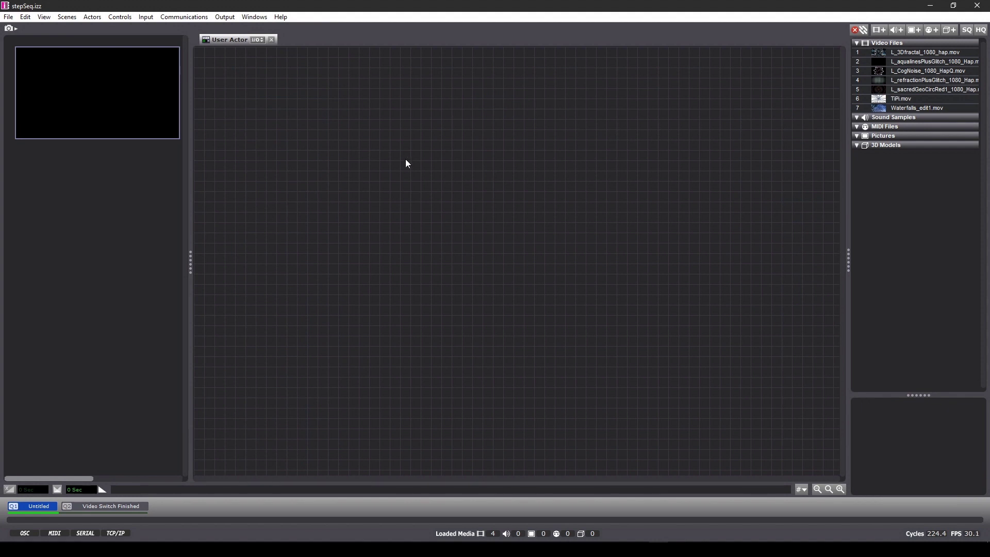
pyautogui.hotkey('ctrl', 'v')
pyautogui.moveTo(686, 95); pyautogui.dragTo(618, 191)
# Add a User Input actor beside the DX vid-GPU thru actors and stack one duplicate directly beneath it.
pyautogui.doubleClick(270, 177)
pyautogui.write('us')
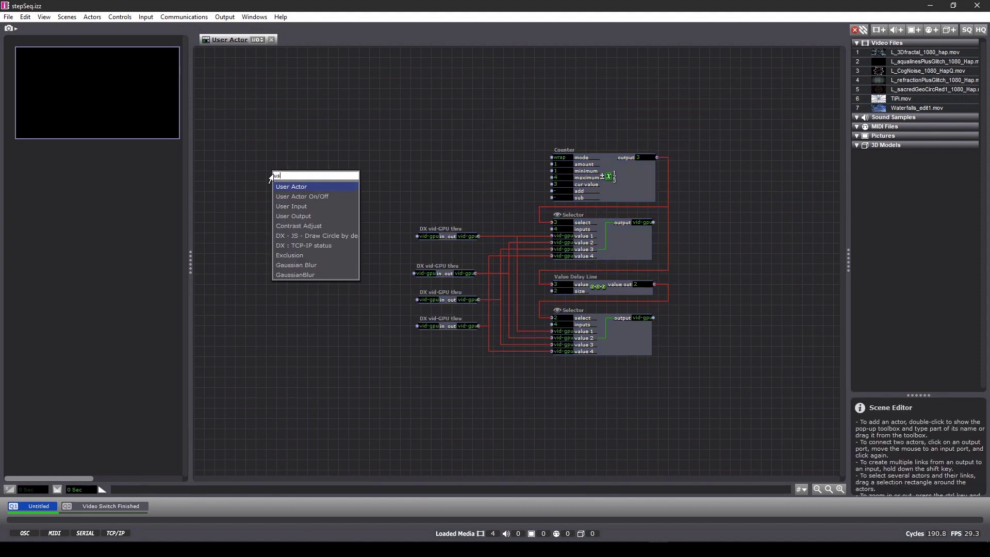
pyautogui.write('er')
pyautogui.click(284, 206)
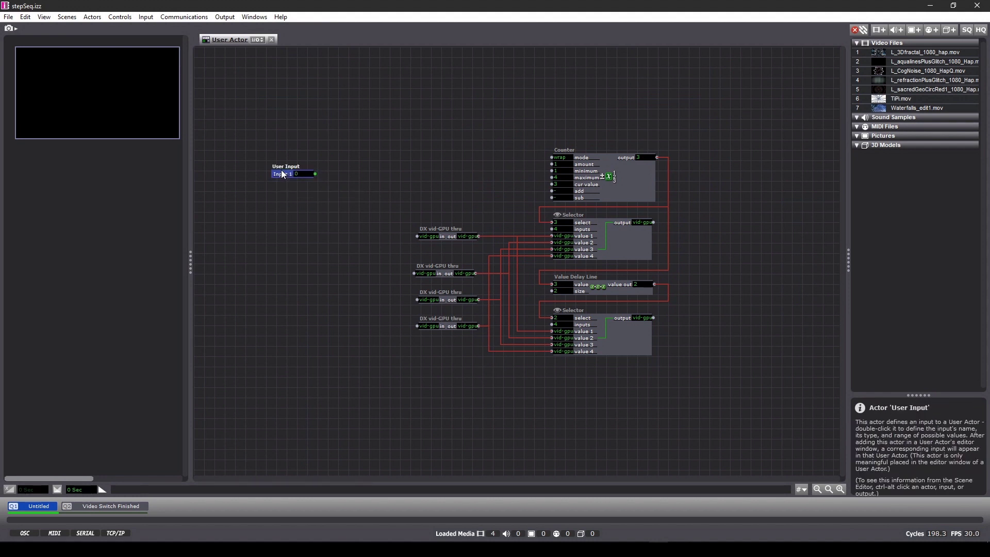
pyautogui.moveTo(283, 173); pyautogui.dragTo(276, 228)
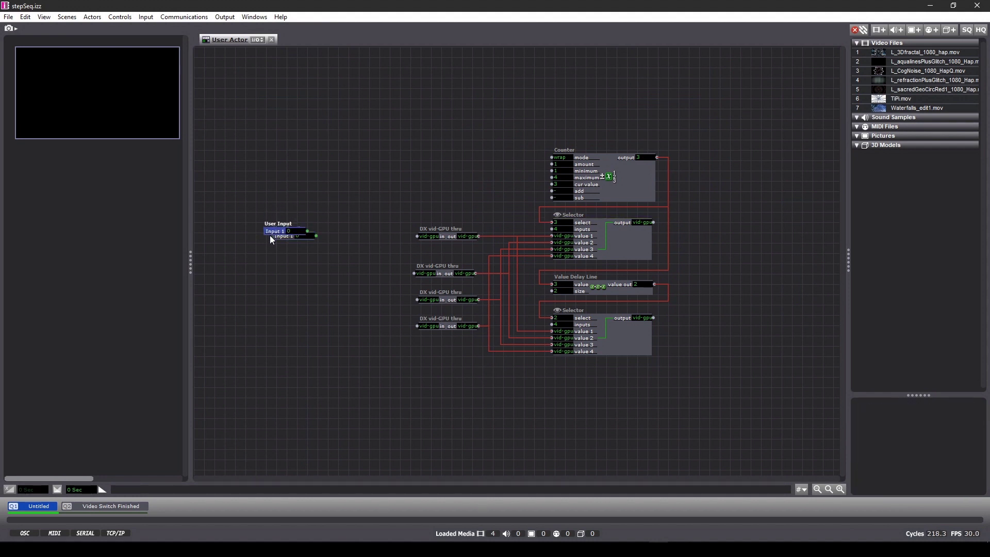
pyautogui.moveTo(270, 235); pyautogui.dragTo(268, 248)
# Duplicate both User Input actors together and place the copies below the originals, forming a column of four.
pyautogui.moveTo(226, 178); pyautogui.dragTo(280, 300)
pyautogui.hotkey('ctrl', 'd')
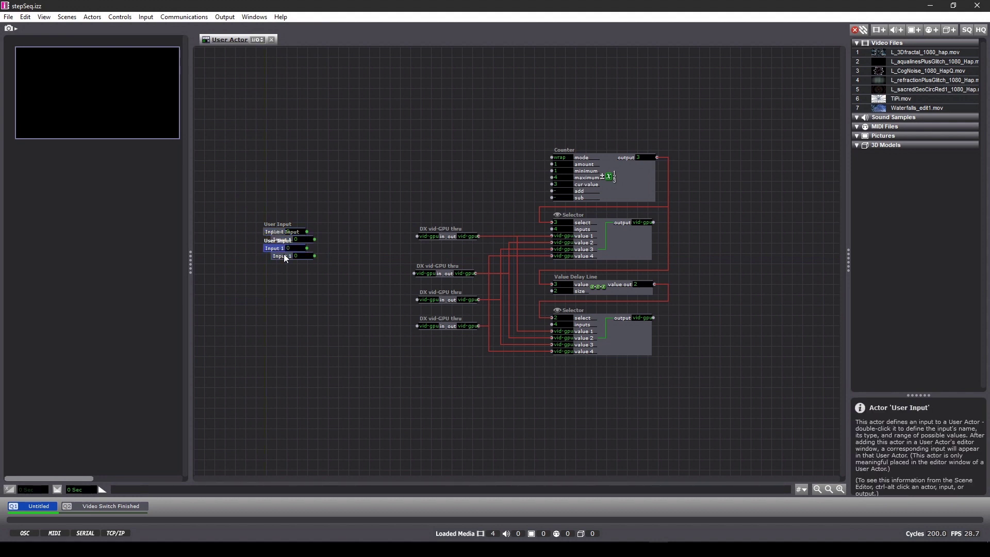
pyautogui.hotkey('ctrl', 'z')
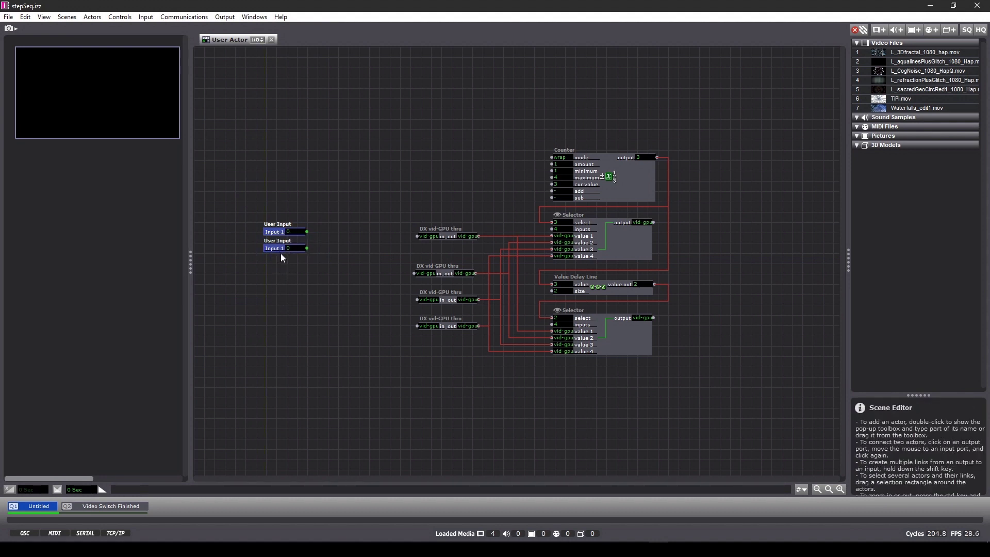
pyautogui.hotkey('ctrl', 'd')
pyautogui.moveTo(283, 255); pyautogui.dragTo(275, 283)
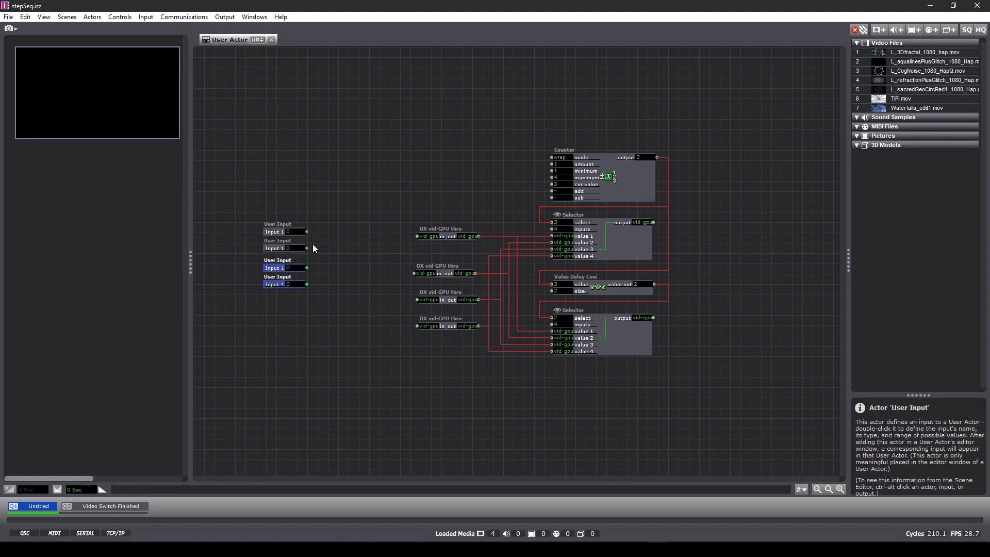
# Link the four User Inputs, in order, to the inputs of the four DX vid-GPU thru actors.
pyautogui.click(307, 232)
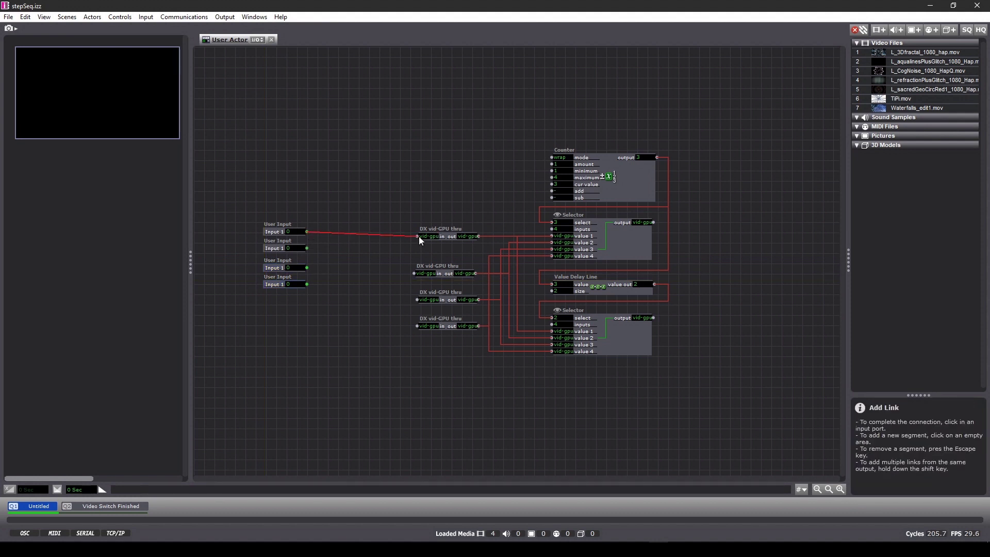
pyautogui.click(418, 236)
pyautogui.click(307, 248)
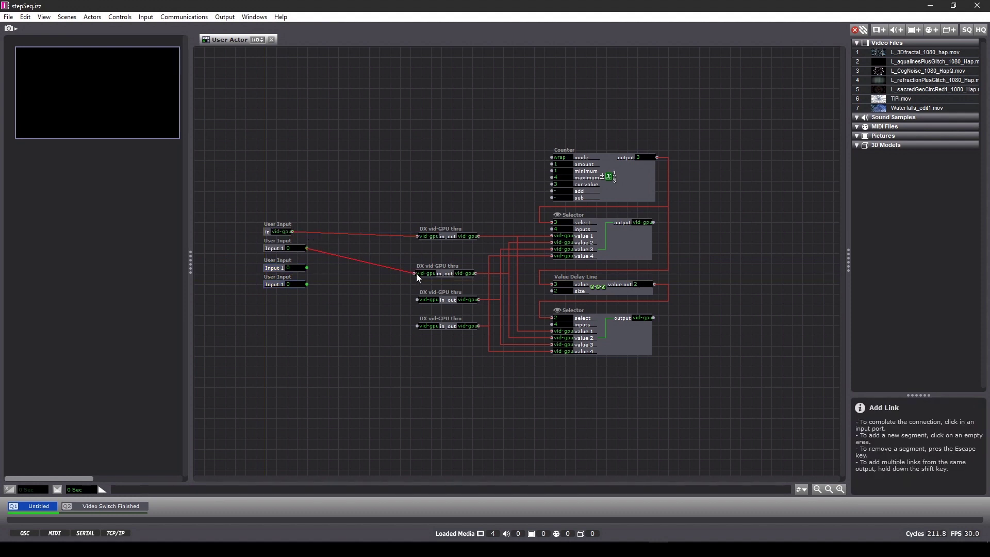
pyautogui.click(415, 274)
pyautogui.click(307, 267)
pyautogui.click(415, 299)
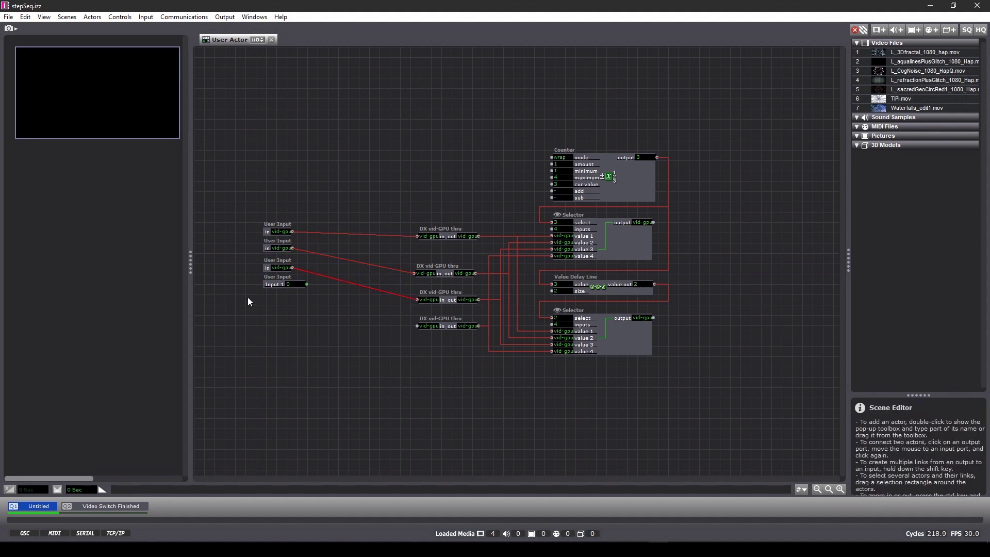
pyautogui.click(307, 284)
pyautogui.click(416, 327)
# Name the first two User Inputs in1 and in2.
pyautogui.doubleClick(271, 225)
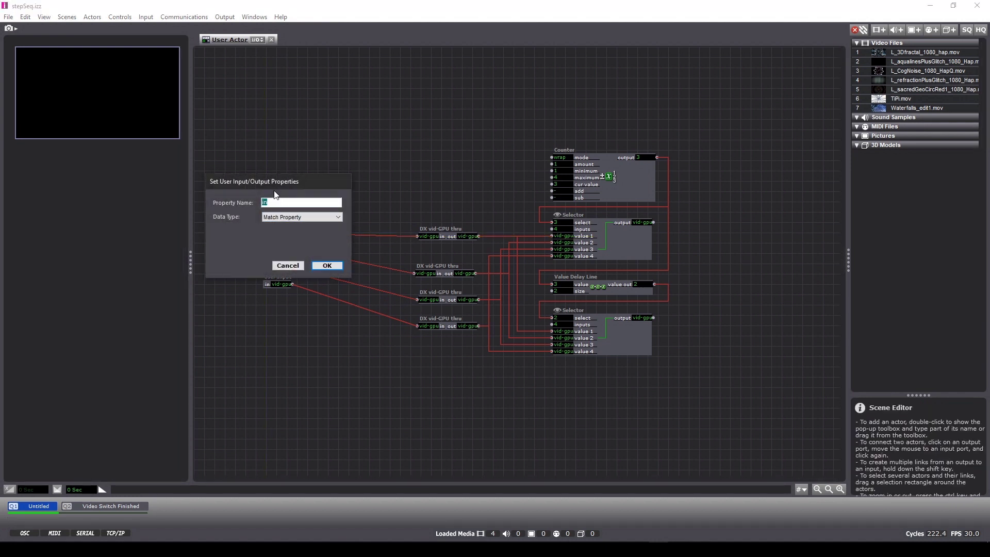
pyautogui.write('1')
pyautogui.click(327, 266)
pyautogui.doubleClick(268, 248)
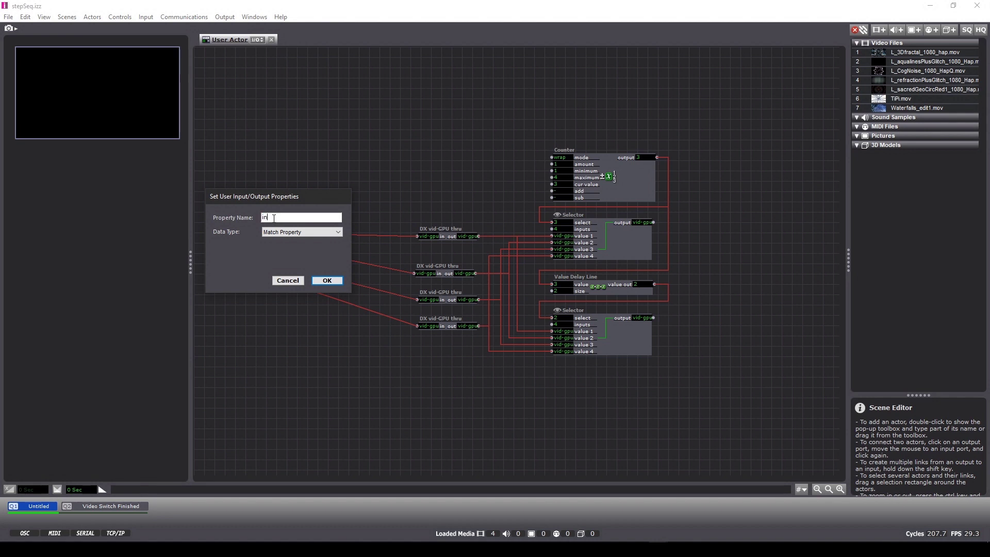
pyautogui.write('2')
pyautogui.click(338, 280)
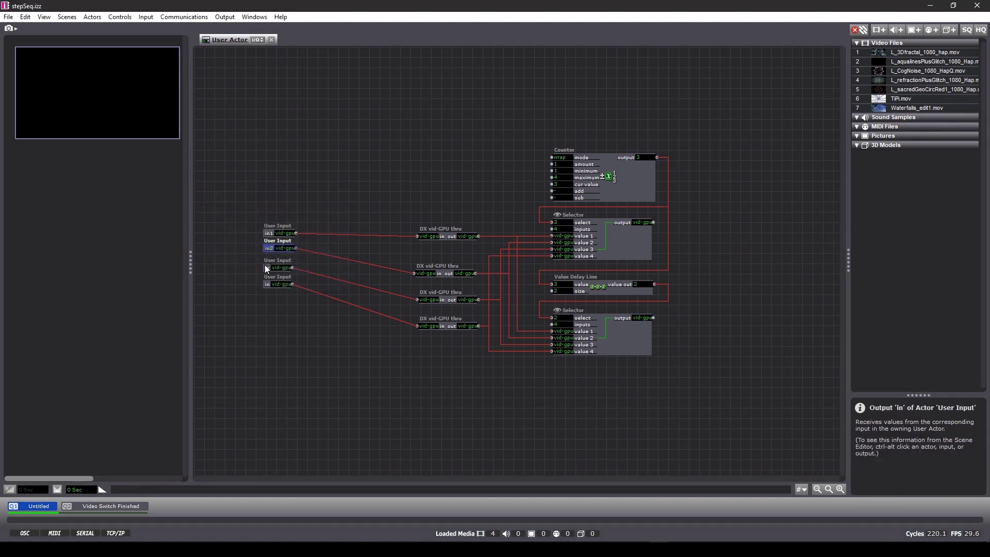
# Name the third and fourth User Inputs in3 and in4, and even out the vertical spacing of the column.
pyautogui.doubleClick(265, 266)
pyautogui.click(279, 237)
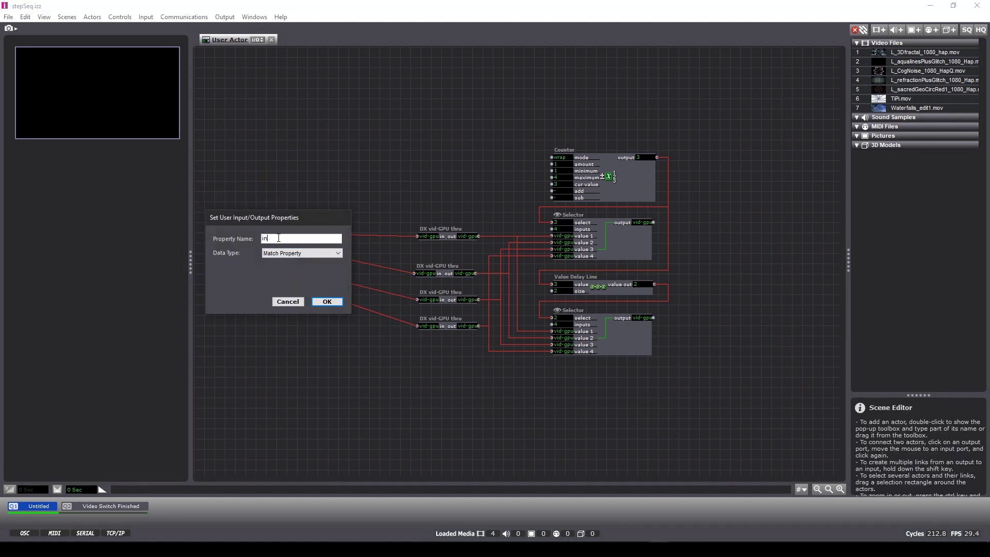
pyautogui.click(324, 304)
pyautogui.doubleClick(266, 284)
pyautogui.click(275, 255)
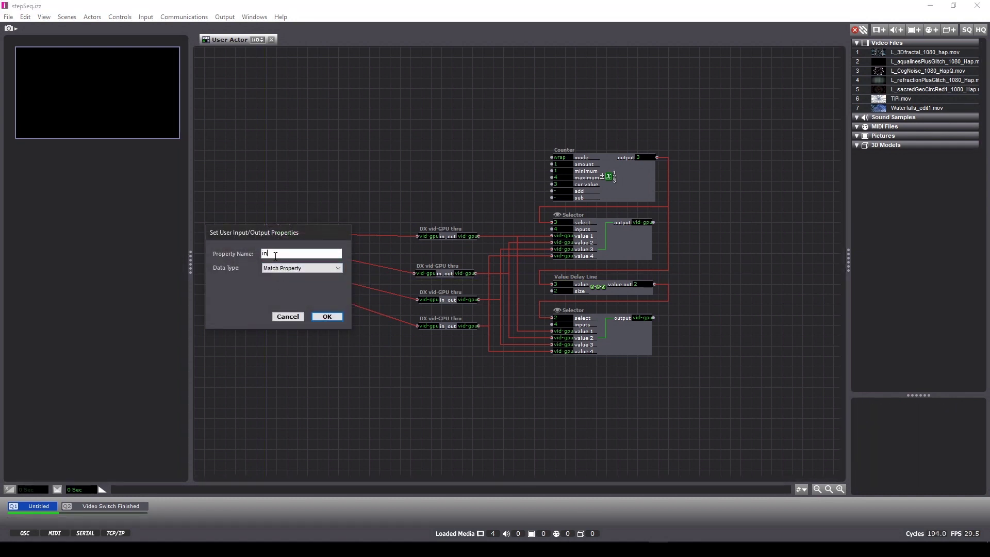
pyautogui.write('4')
pyautogui.click(327, 316)
pyautogui.moveTo(269, 246); pyautogui.dragTo(265, 246)
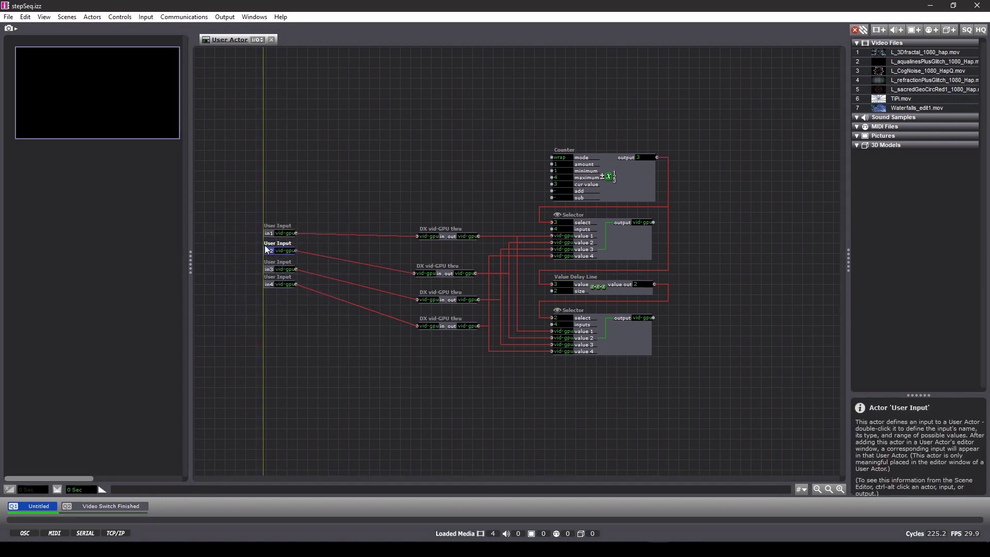
pyautogui.moveTo(267, 283); pyautogui.dragTo(268, 286)
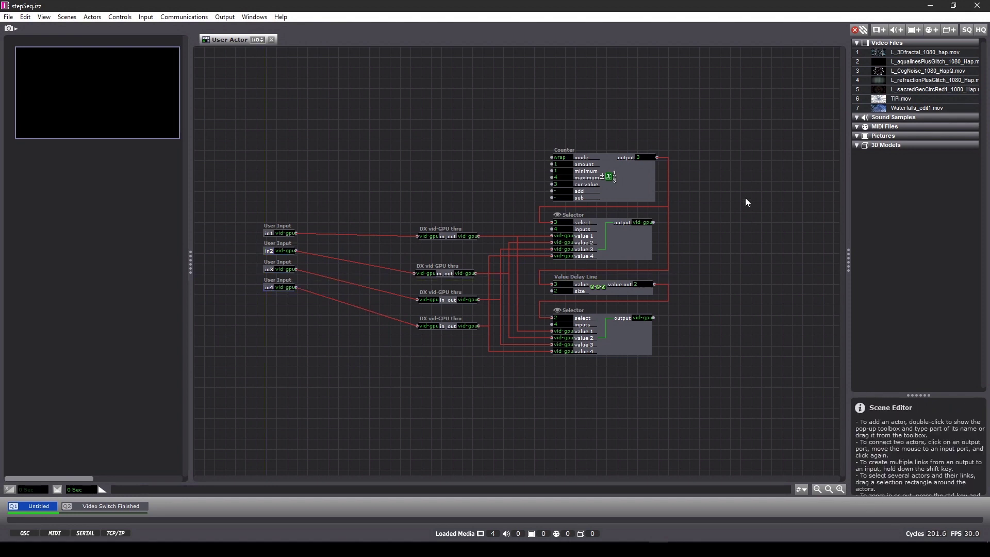
# Add a User Output actor beside the upper Selector and link that Selector's output to it.
pyautogui.doubleClick(735, 211)
pyautogui.write('user')
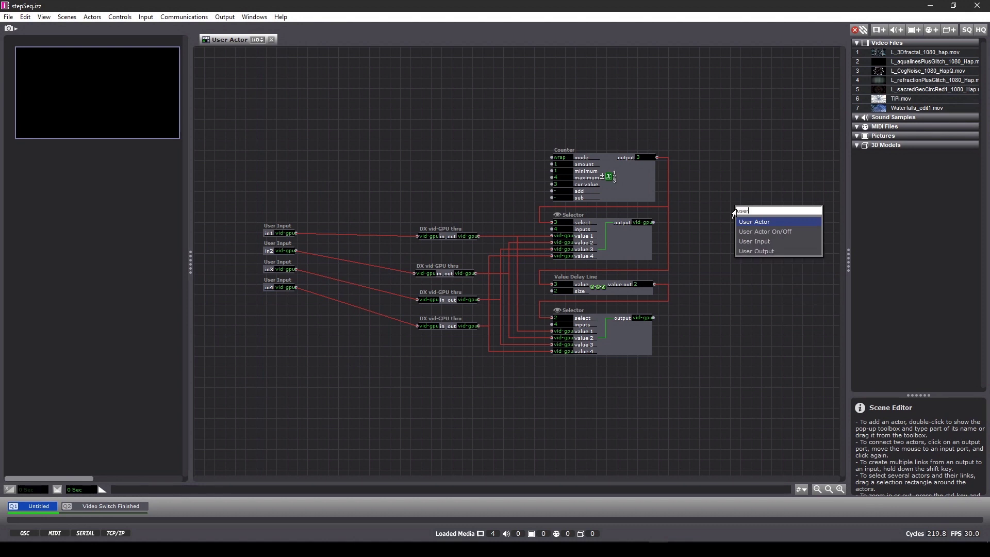
pyautogui.click(742, 251)
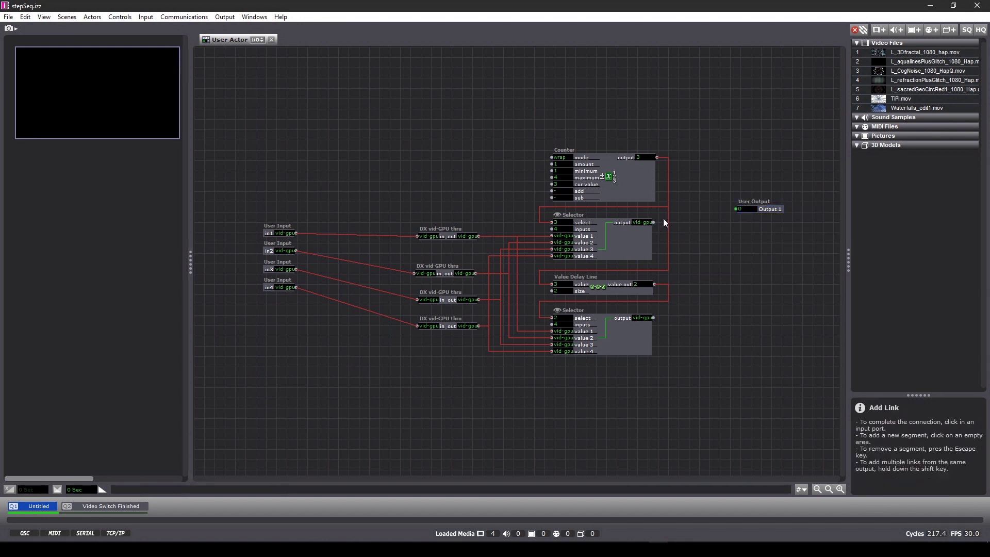
pyautogui.click(735, 208)
# Name the upper User Output output1.
pyautogui.doubleClick(766, 210)
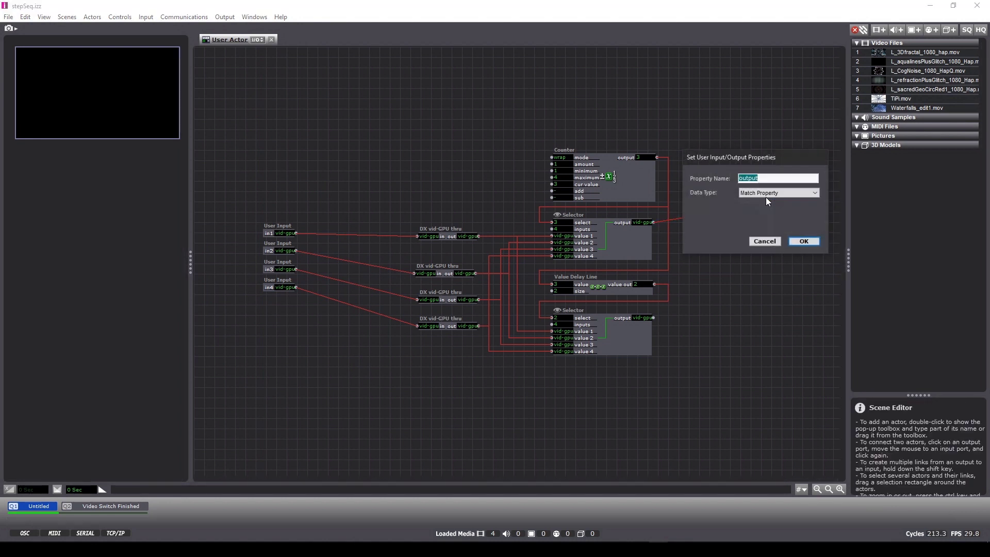
pyautogui.click(769, 178)
pyautogui.write('1')
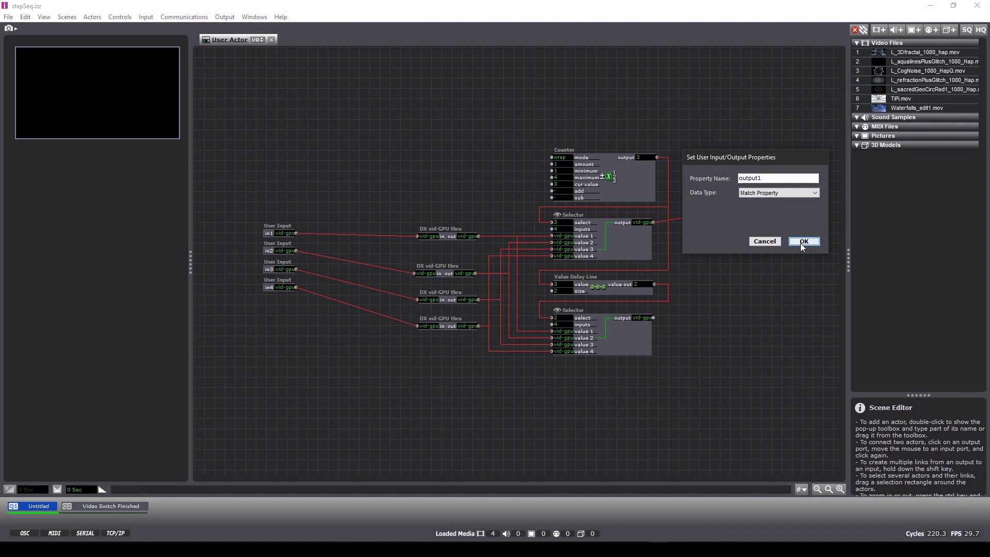
pyautogui.click(803, 242)
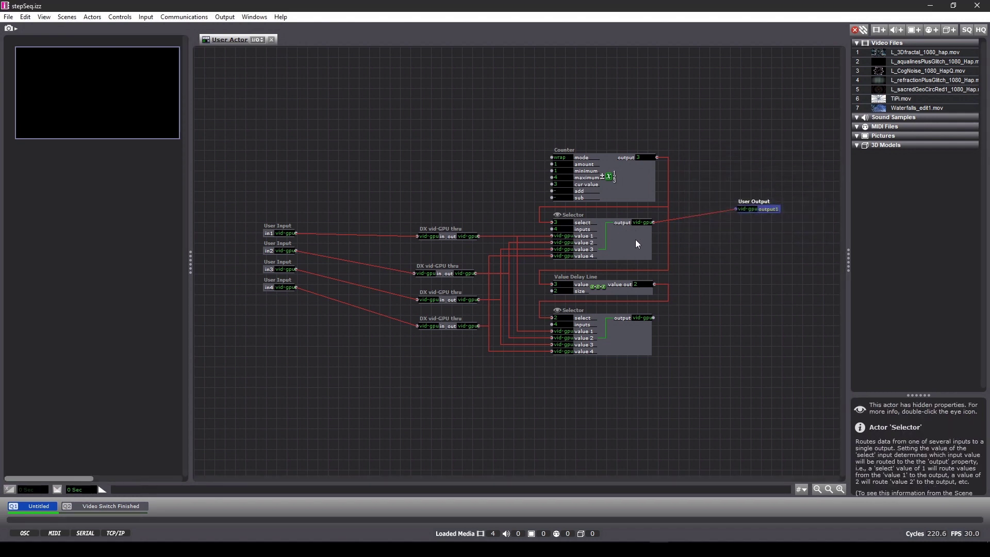
# Place a copy of the User Output beside the lower Selector and link that Selector's output to it.
pyautogui.moveTo(751, 204); pyautogui.dragTo(739, 315)
pyautogui.click(654, 317)
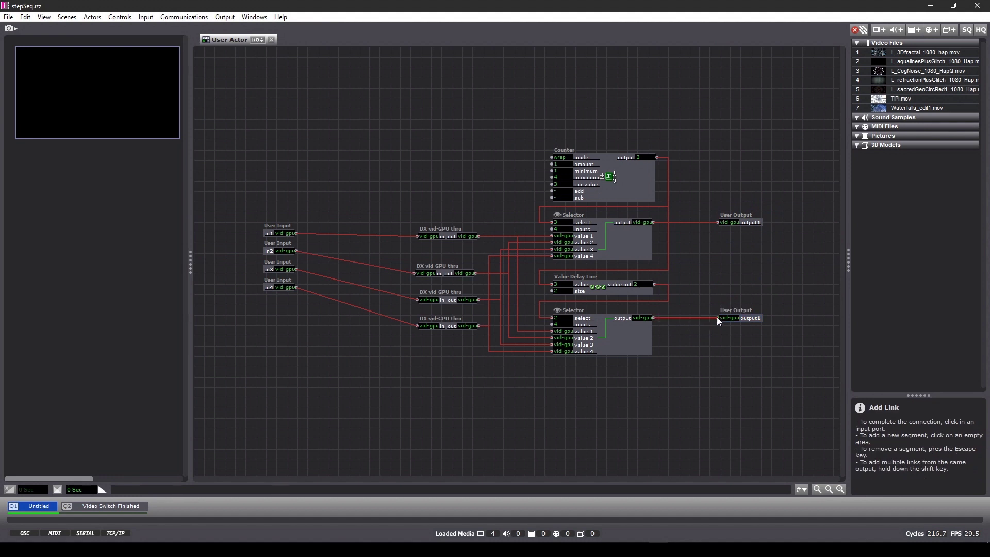
pyautogui.click(718, 317)
# Name the lower User Output output2.
pyautogui.doubleClick(740, 316)
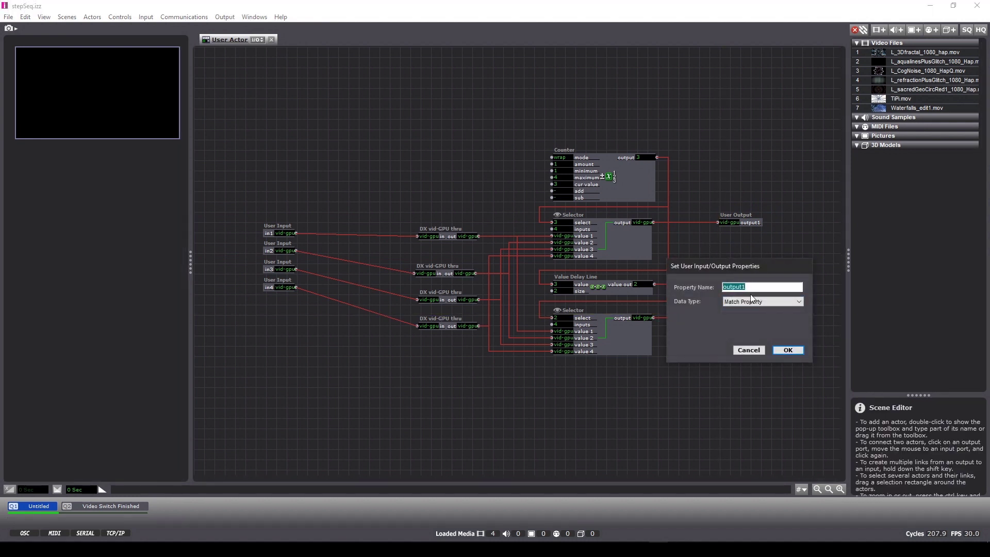
pyautogui.click(752, 287)
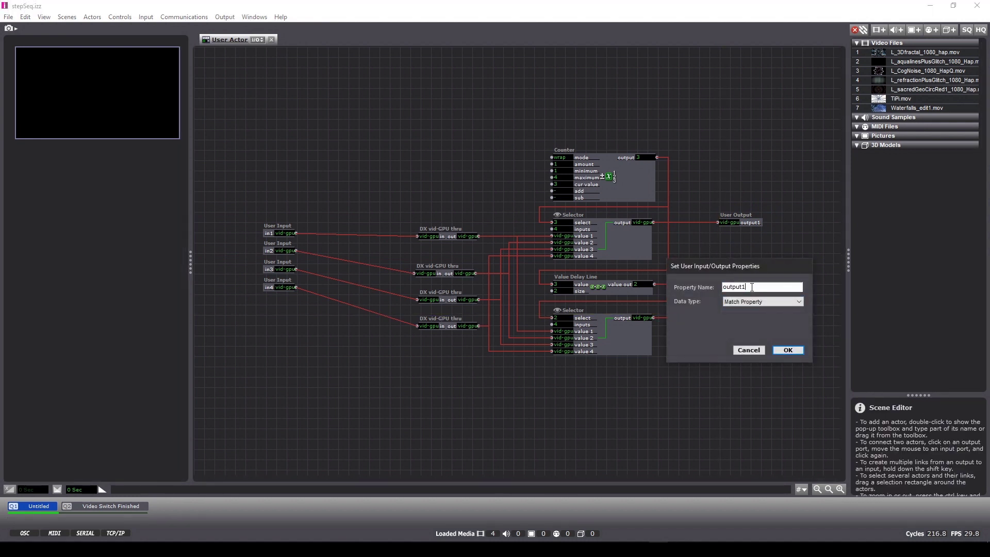
pyautogui.click(787, 350)
pyautogui.click(450, 149)
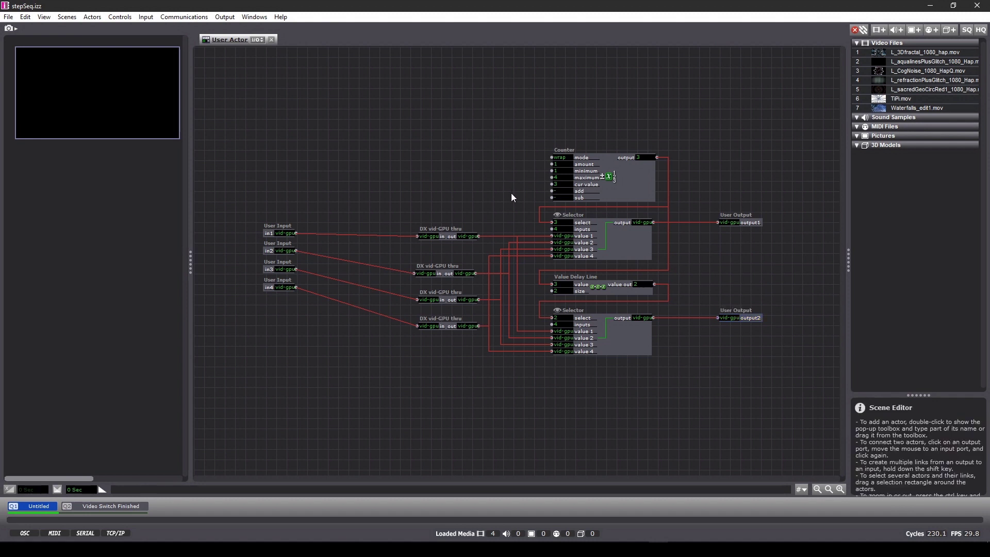
# Test the sequencer by firing the Counter's add trigger several times.
pyautogui.click(559, 192)
pyautogui.click(560, 191)
pyautogui.click(559, 191)
pyautogui.click(560, 192)
pyautogui.click(559, 191)
pyautogui.click(559, 192)
pyautogui.click(559, 192)
# Add a User Input actor to the upper area beside the Counter and link it to the Counter's add input.
pyautogui.doubleClick(395, 167)
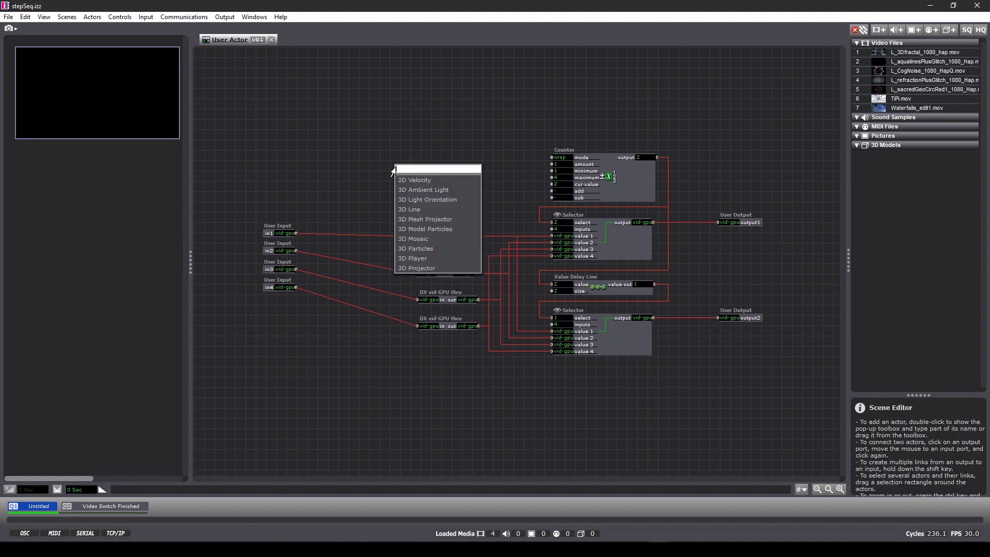
pyautogui.write('user')
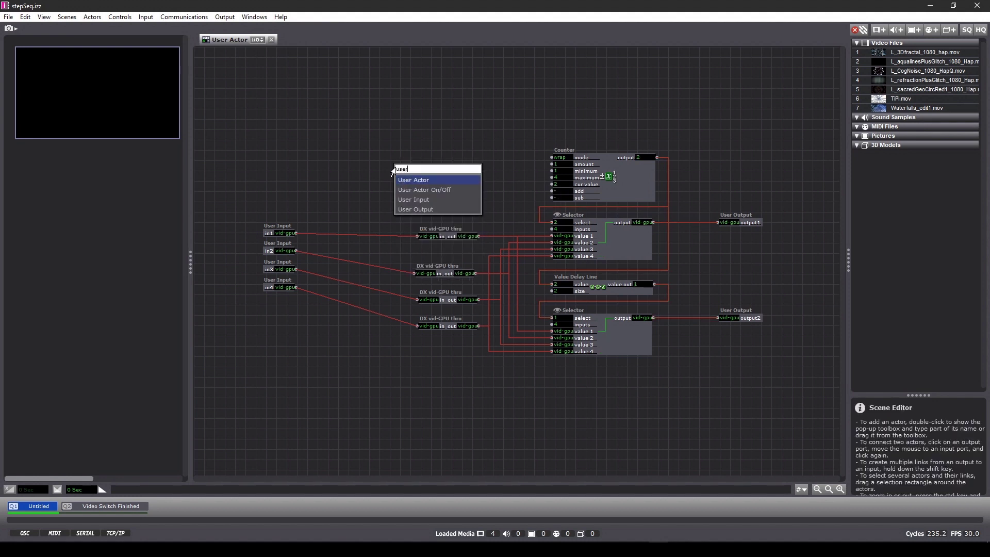
pyautogui.click(403, 200)
pyautogui.click(437, 167)
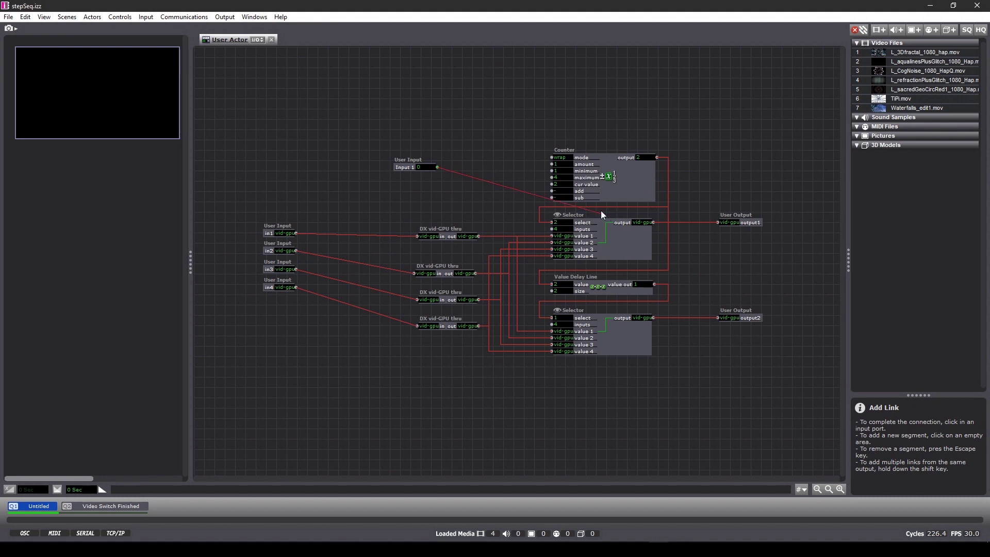
pyautogui.click(552, 191)
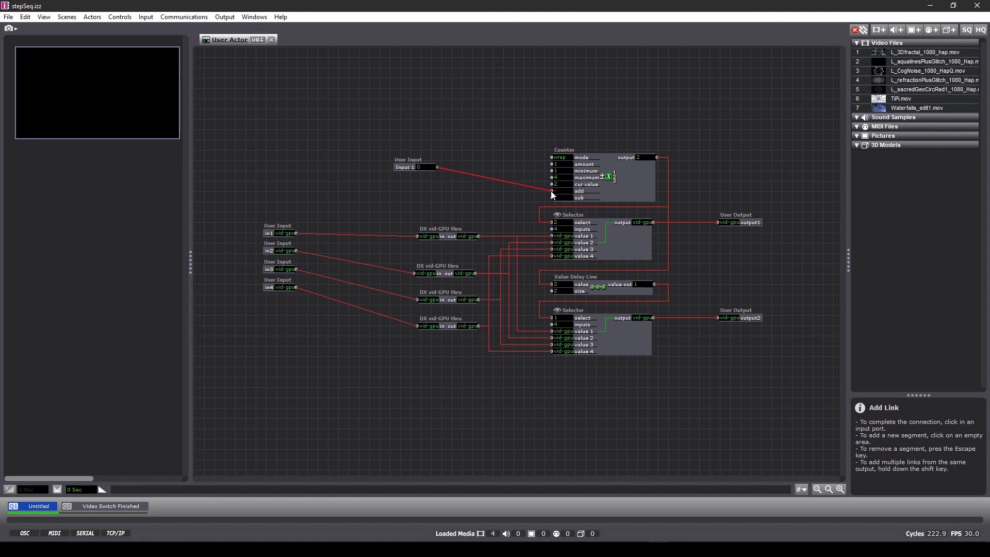
# Name the User Input that feeds the Counter switch.
pyautogui.doubleClick(398, 169)
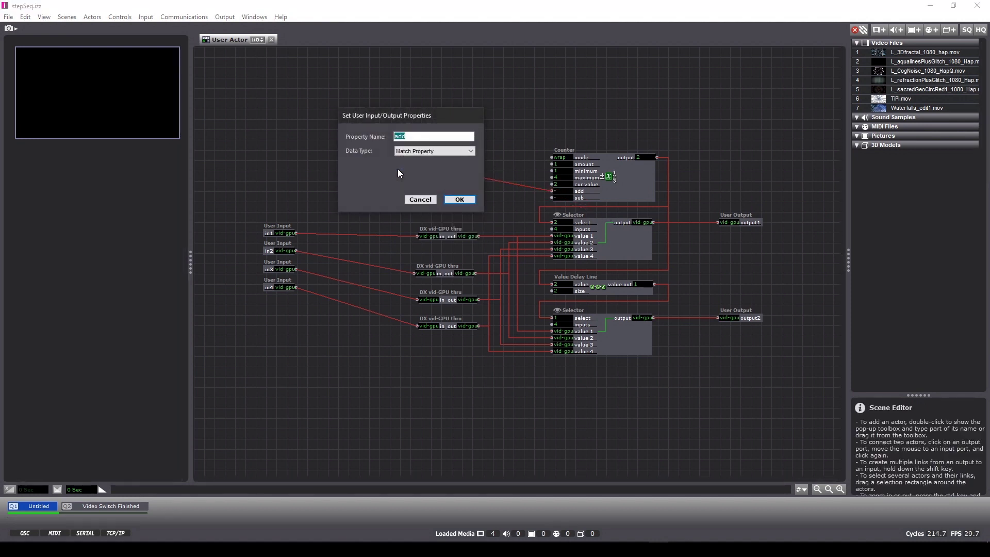
pyautogui.write('switch')
pyautogui.press('Return')
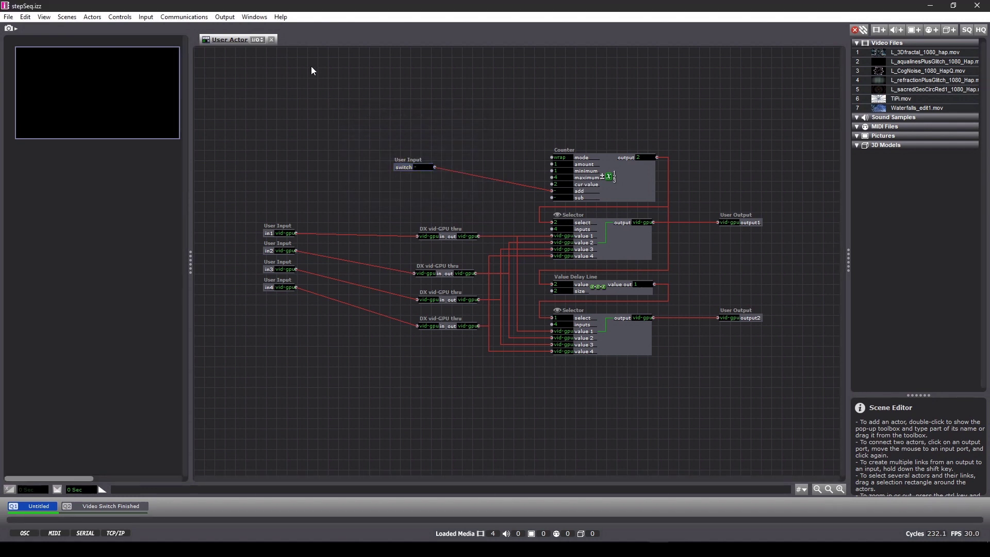
# Reorder the User Actor's inputs so that switch comes first, above in1 to in4.
pyautogui.moveTo(348, 121); pyautogui.dragTo(454, 185)
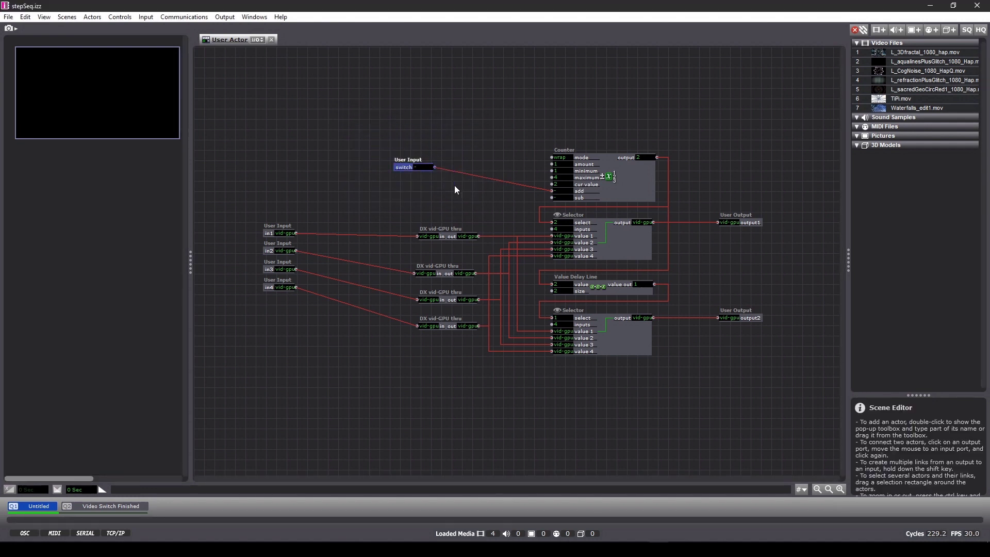
pyautogui.click(297, 67)
pyautogui.click(258, 40)
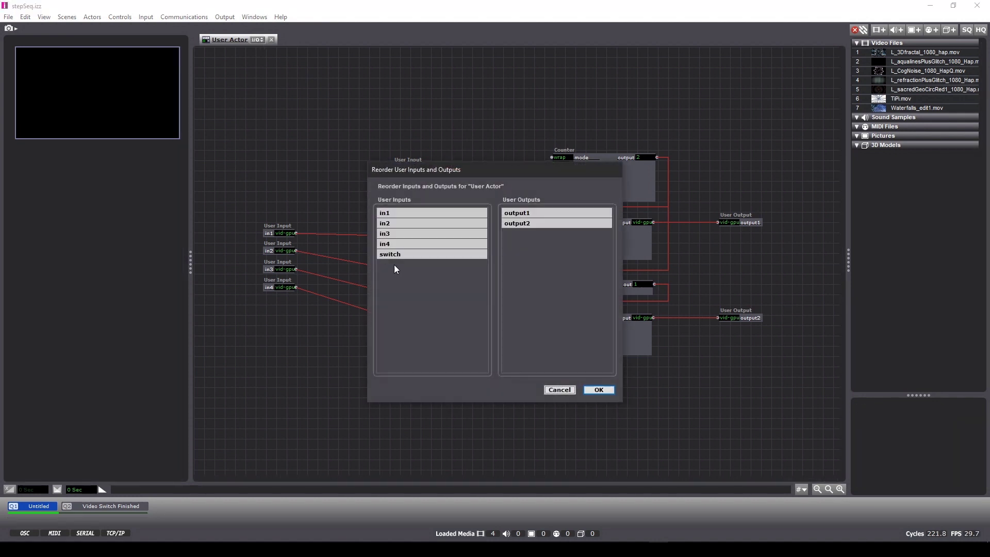
pyautogui.moveTo(386, 254); pyautogui.dragTo(384, 213)
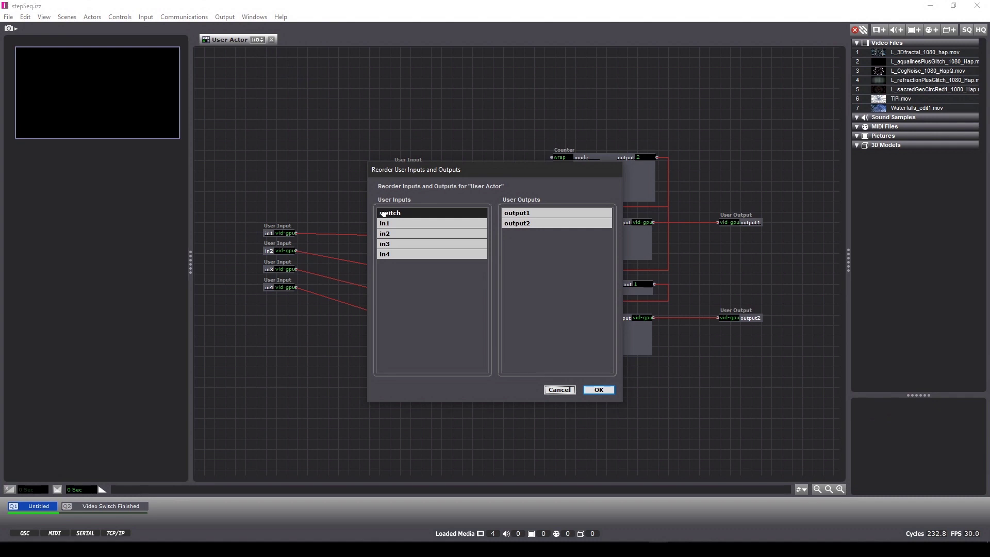
pyautogui.moveTo(383, 213)
pyautogui.mouseDown()
pyautogui.moveTo(384, 250)
pyautogui.moveTo(384, 213)
pyautogui.mouseUp()
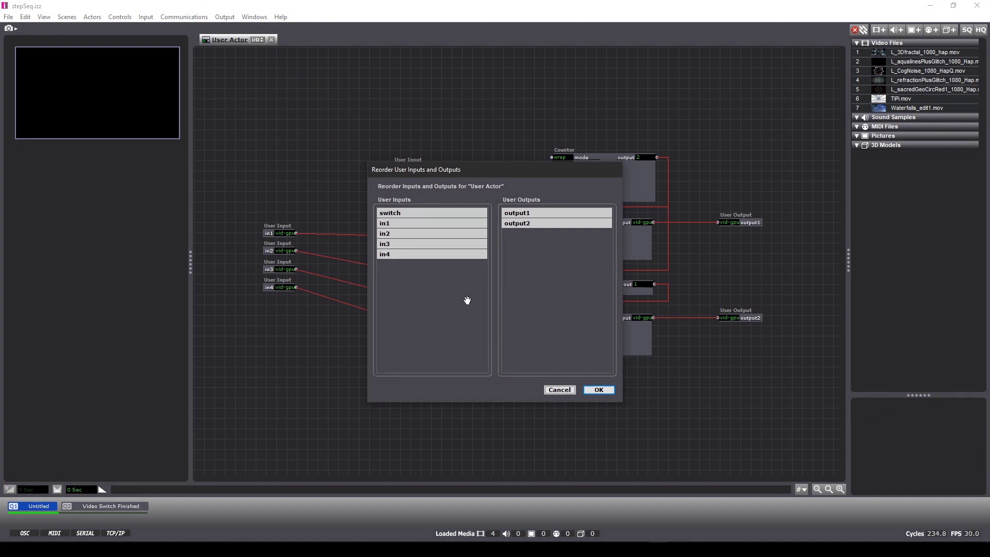
pyautogui.click(597, 390)
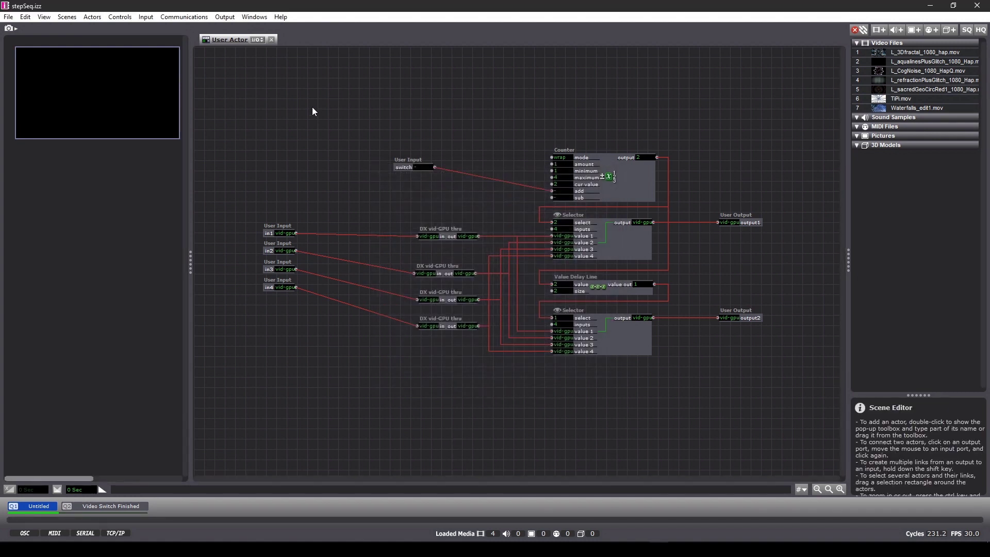
# Close the User Actor editor, saving and updating the User Actor.
pyautogui.click(417, 166)
pyautogui.click(272, 40)
pyautogui.click(601, 234)
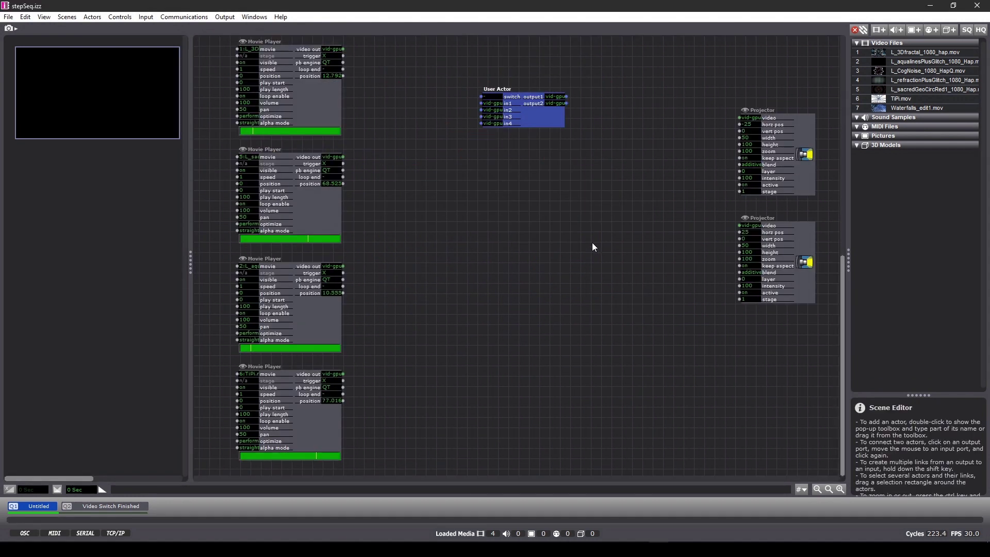
# Rename the User Actor to Video Switcher.
pyautogui.rightClick(497, 85)
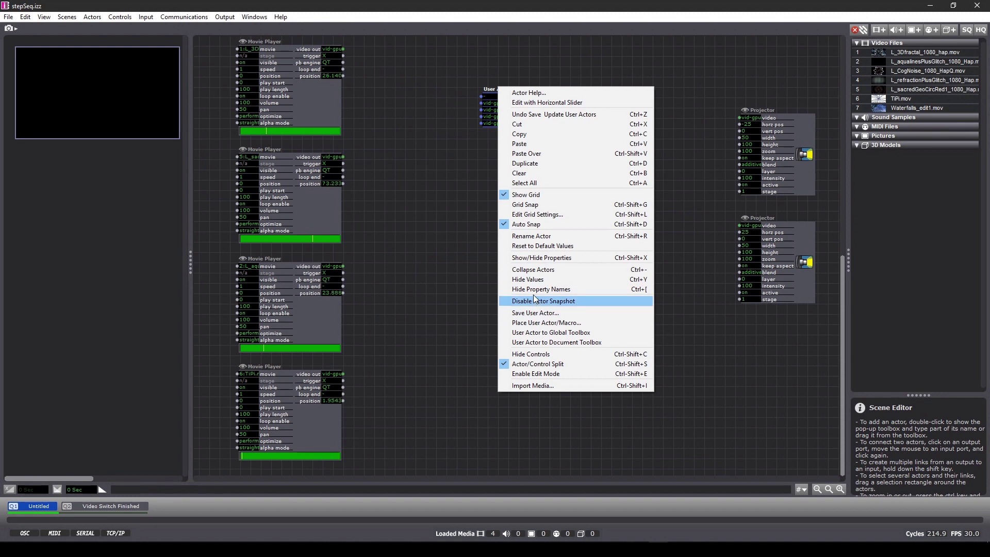
pyautogui.click(526, 236)
pyautogui.write('Vi')
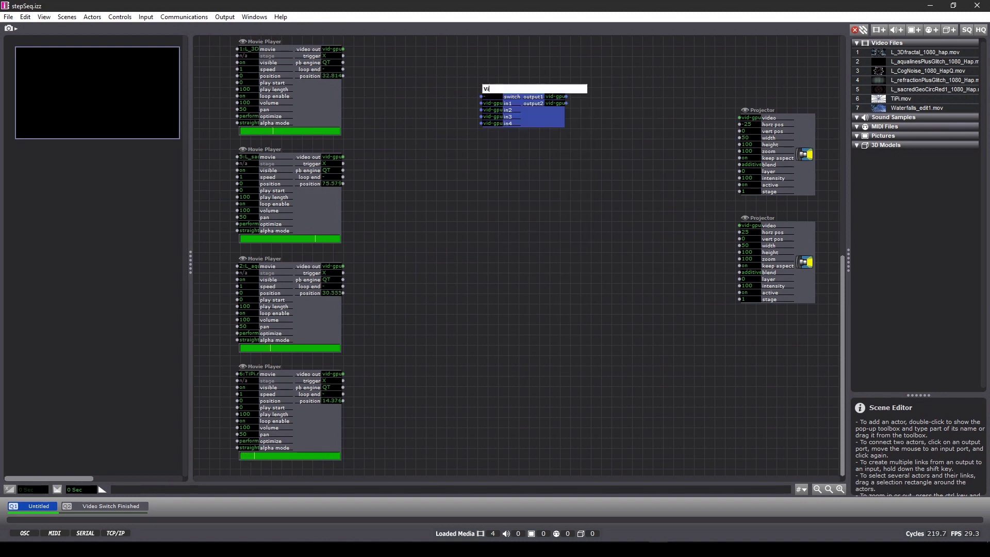
pyautogui.write('deo Switcher')
pyautogui.click(540, 189)
# Link the Video Switcher's output2 to the lower Projector's video input and output1 to the upper Projector's.
pyautogui.click(566, 104)
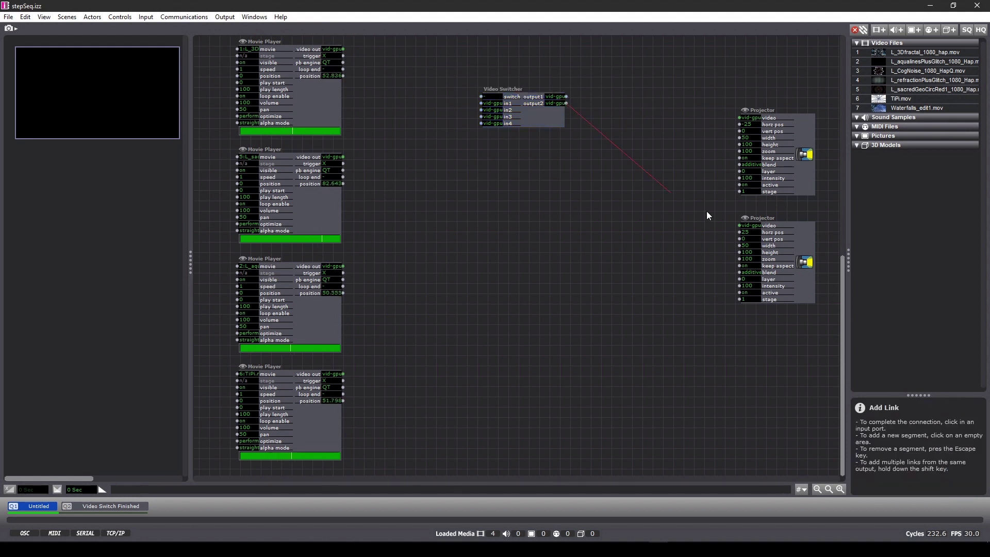
pyautogui.click(739, 226)
pyautogui.click(567, 96)
pyautogui.click(740, 118)
# Link the four Movie Players' video outputs, in order, to the Video Switcher's in1 to in4 and move the actor down between players and Projectors.
pyautogui.click(343, 49)
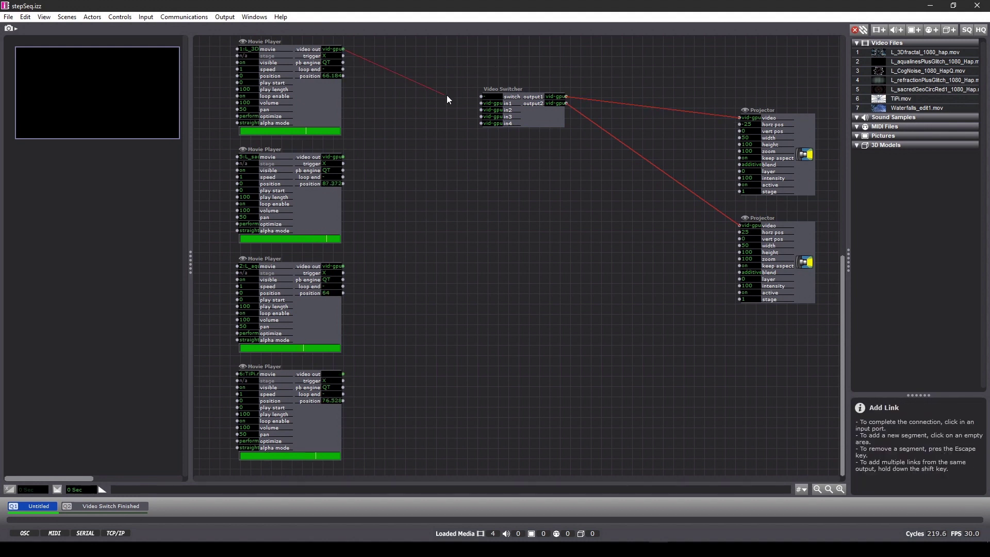
pyautogui.click(481, 103)
pyautogui.click(343, 157)
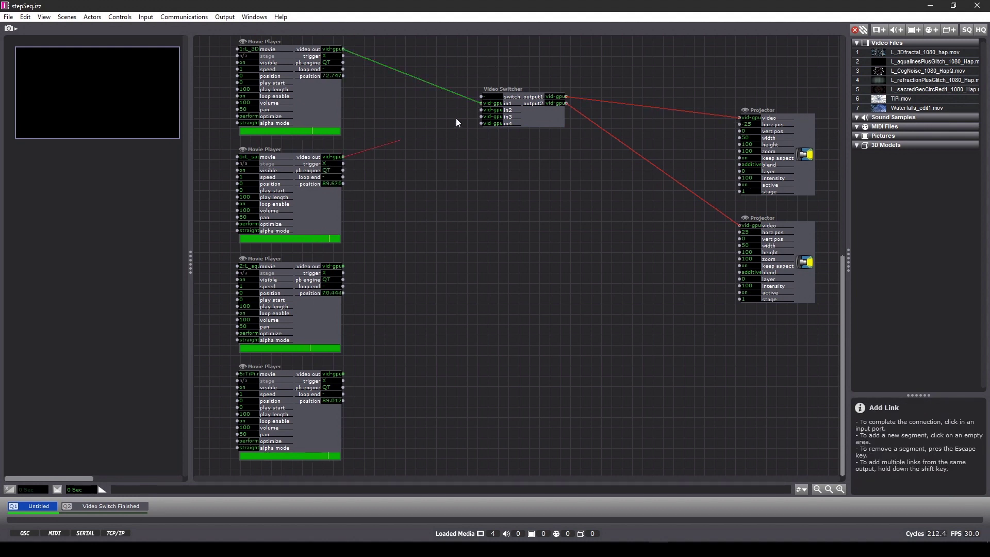
pyautogui.click(481, 110)
pyautogui.click(343, 266)
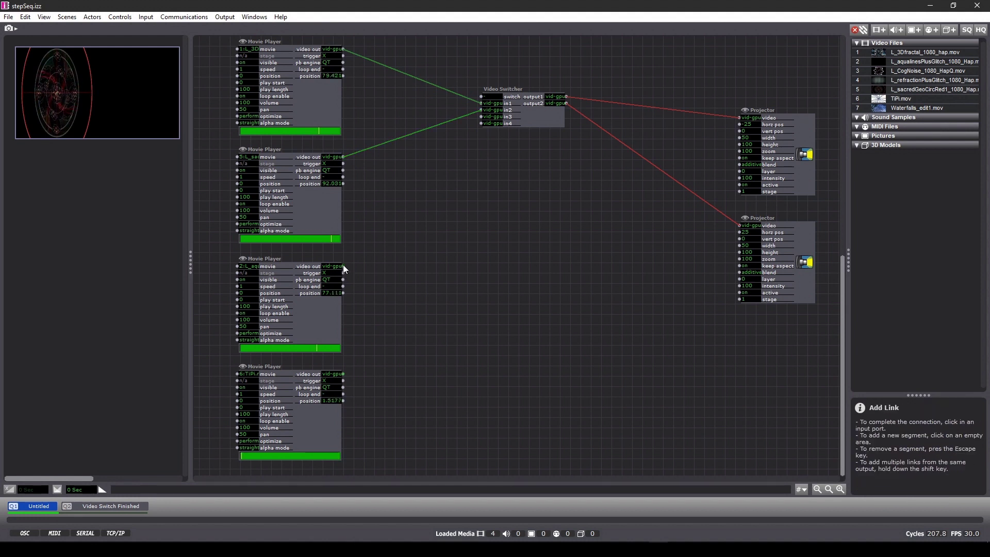
pyautogui.click(482, 116)
pyautogui.click(343, 374)
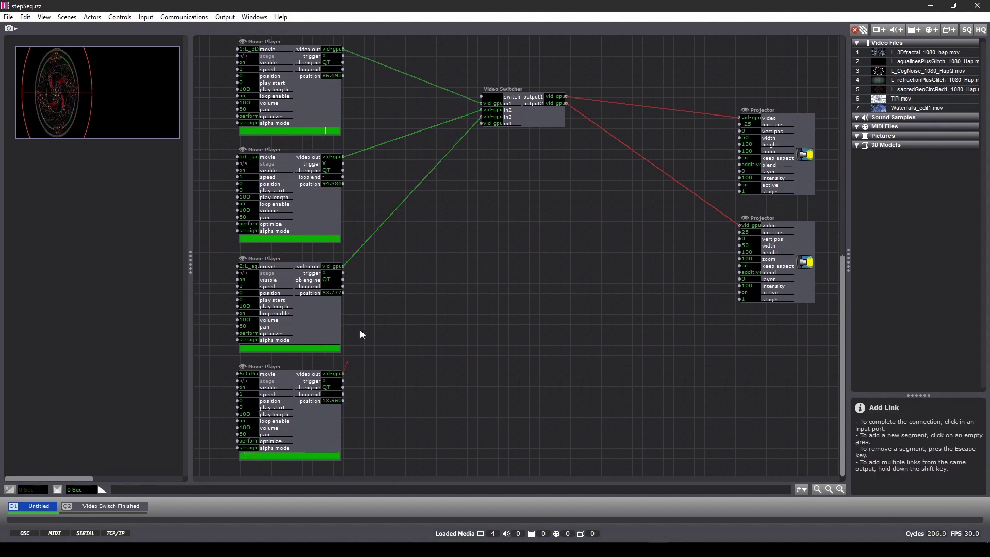
pyautogui.click(481, 123)
pyautogui.moveTo(535, 123); pyautogui.dragTo(555, 209)
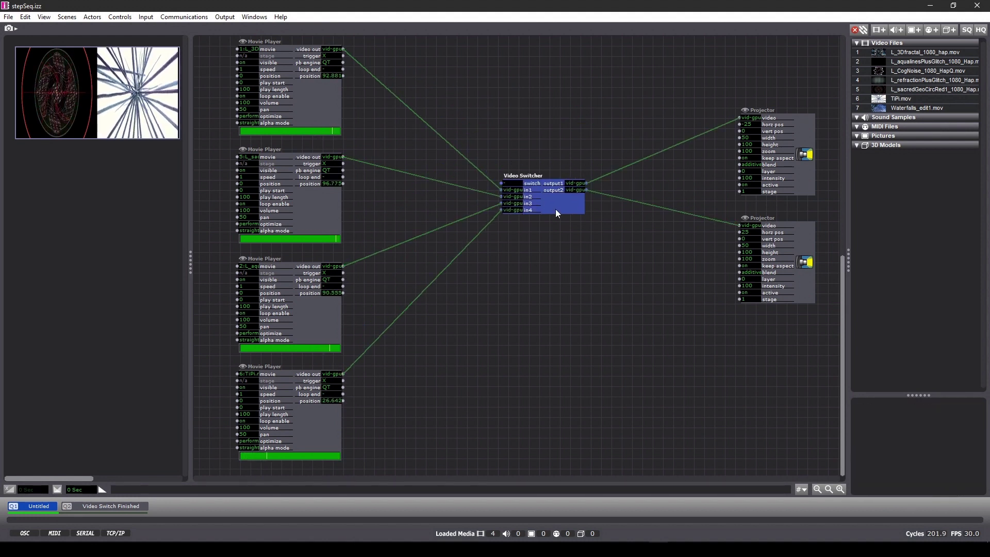
# Add a Pulse Generator above the Video Switcher and link its trigger 1 output to the switch input.
pyautogui.doubleClick(489, 78)
pyautogui.write('pulse')
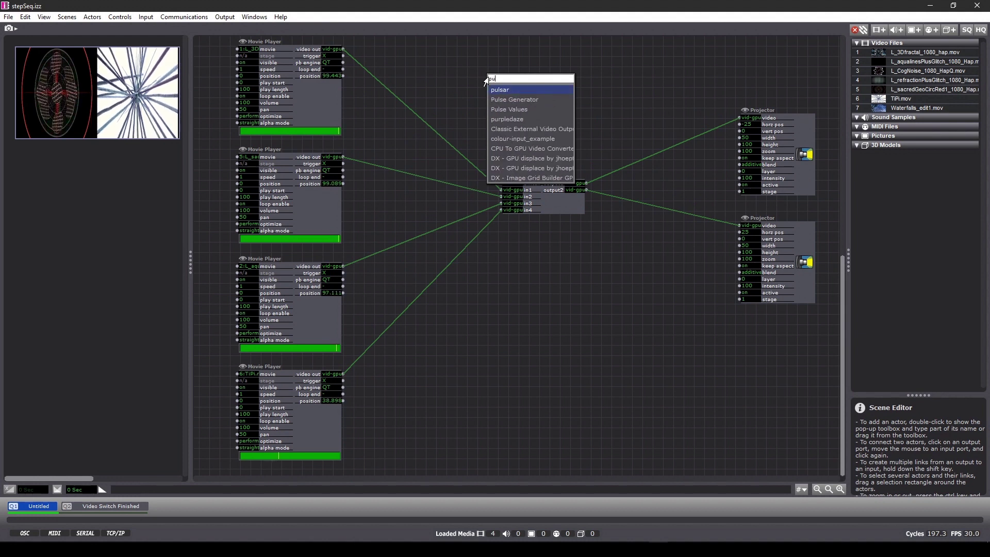
pyautogui.click(494, 89)
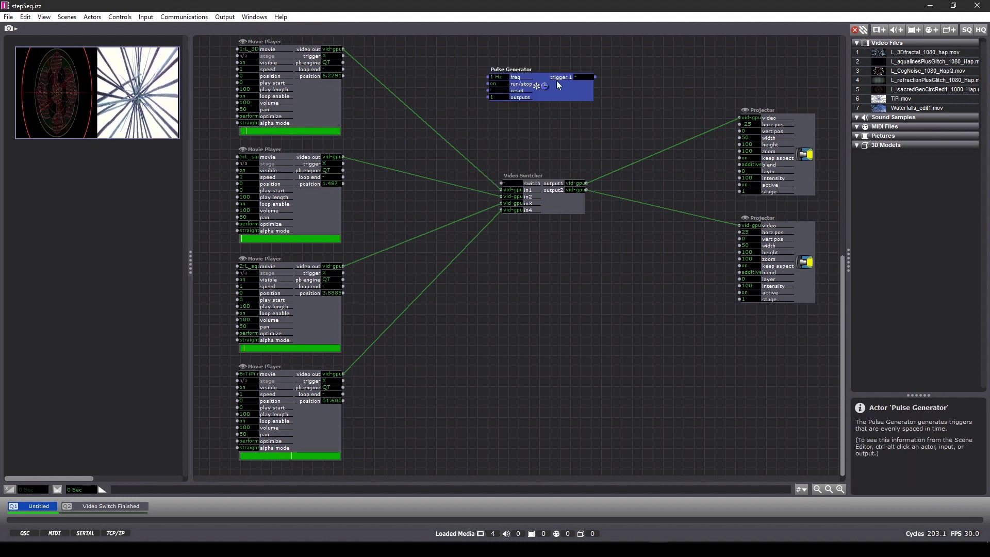
pyautogui.click(595, 77)
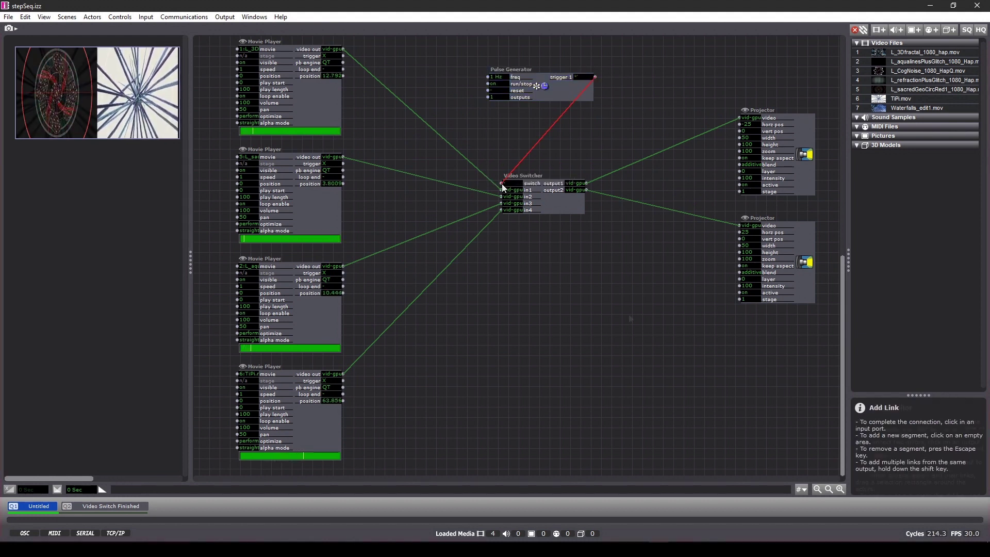
pyautogui.click(502, 183)
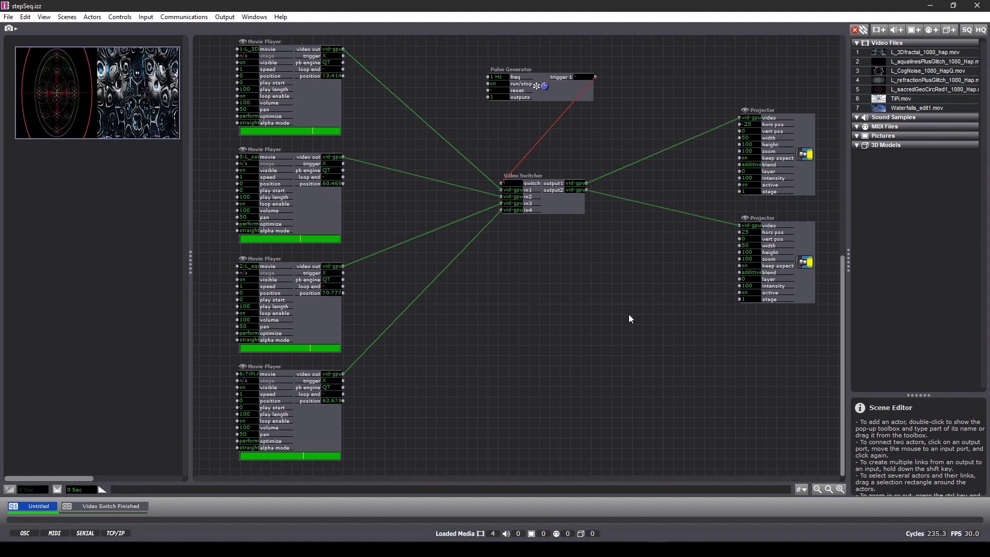
# Move the Pulse Generator higher above the Video Switcher.
pyautogui.moveTo(554, 91); pyautogui.dragTo(568, 68)
pyautogui.click(581, 128)
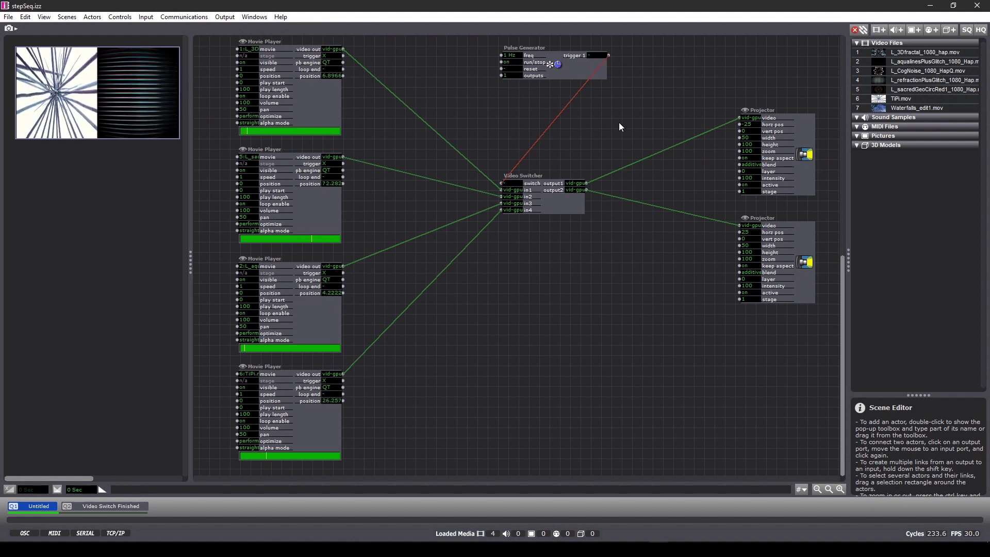
pyautogui.moveTo(628, 118); pyautogui.dragTo(704, 255)
# Add a Video Mixer actor below the Video Switcher, near the lower Projector.
pyautogui.doubleClick(594, 273)
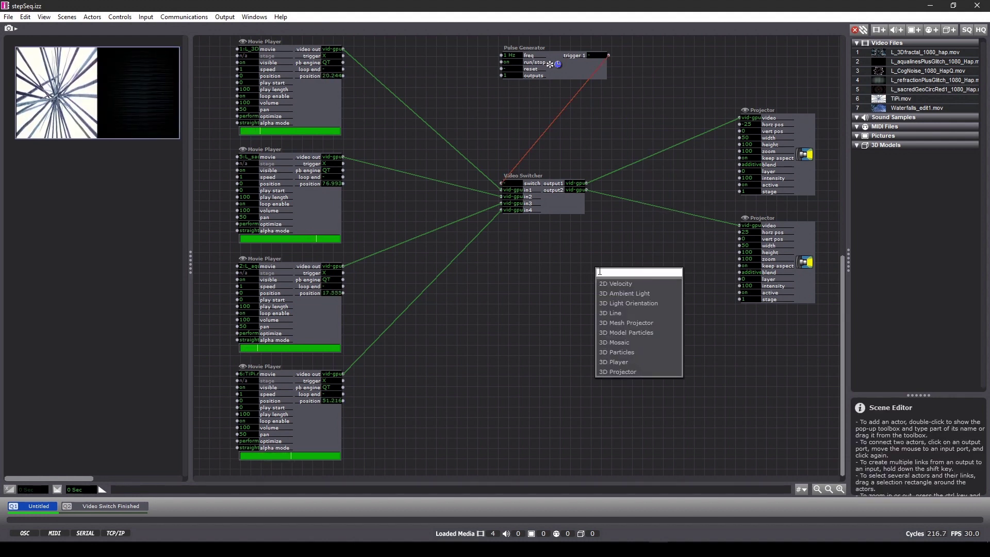
pyautogui.write('video')
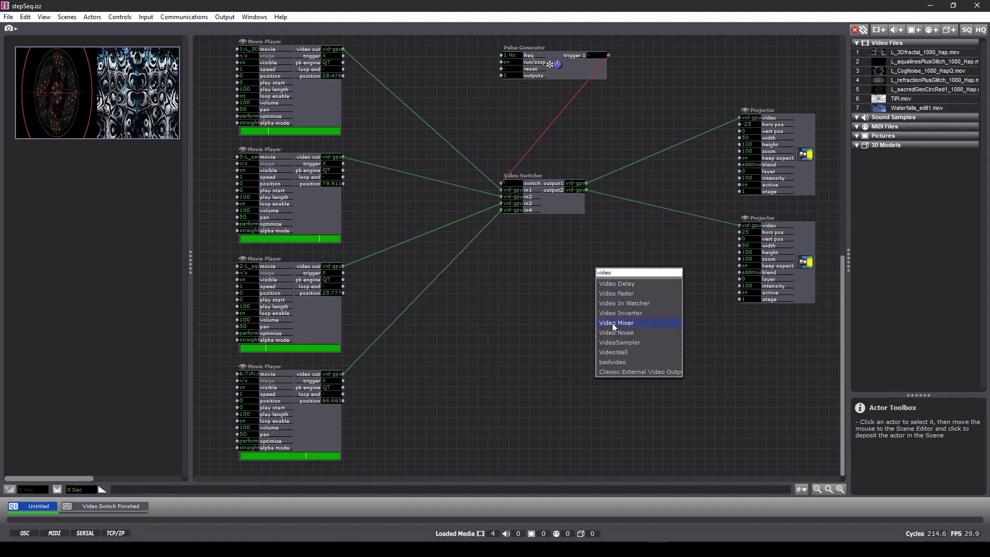
pyautogui.click(612, 323)
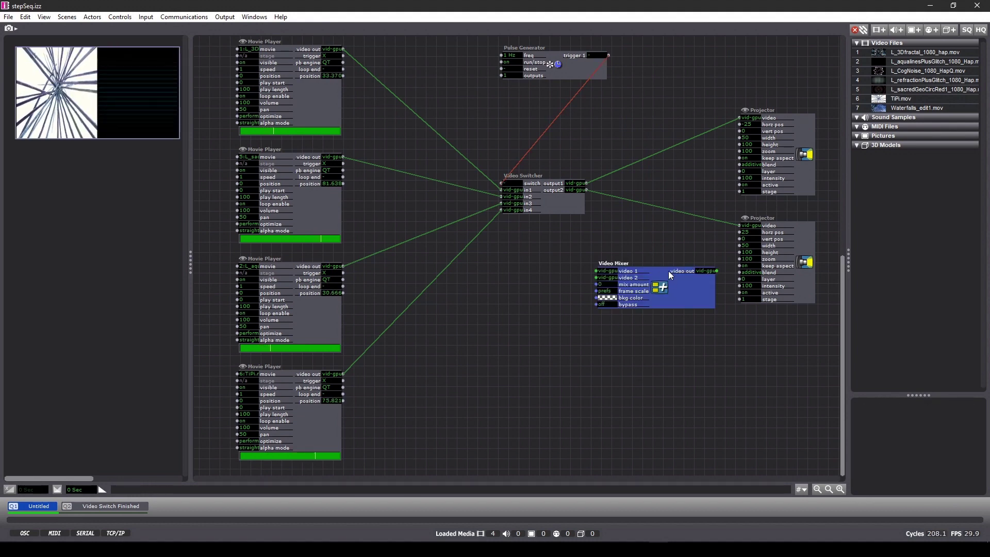
# Lower both Projectors and position the Video Mixer above them, between the Video Switcher and the upper Projector.
pyautogui.moveTo(669, 271); pyautogui.dragTo(706, 62)
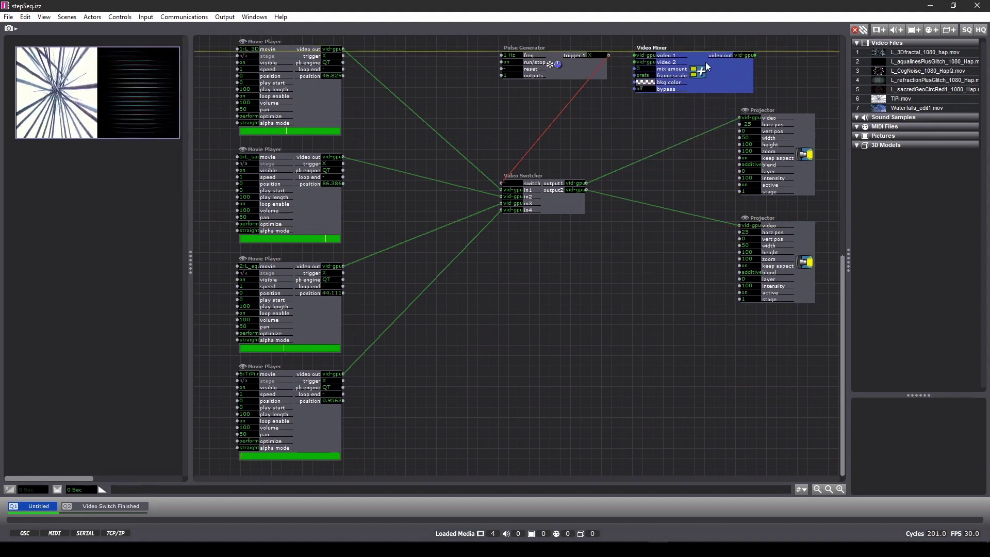
pyautogui.moveTo(828, 157); pyautogui.dragTo(781, 240)
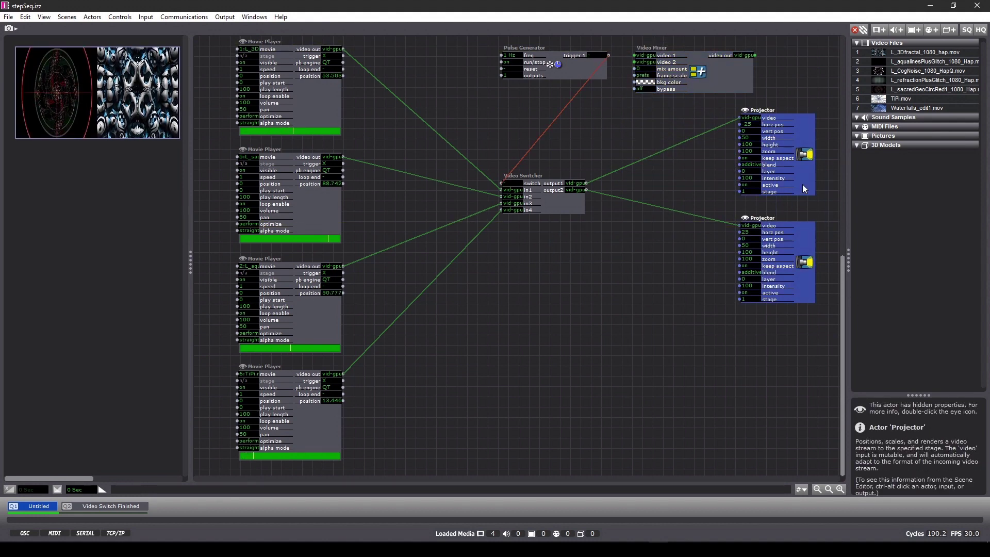
pyautogui.moveTo(803, 184); pyautogui.dragTo(832, 298)
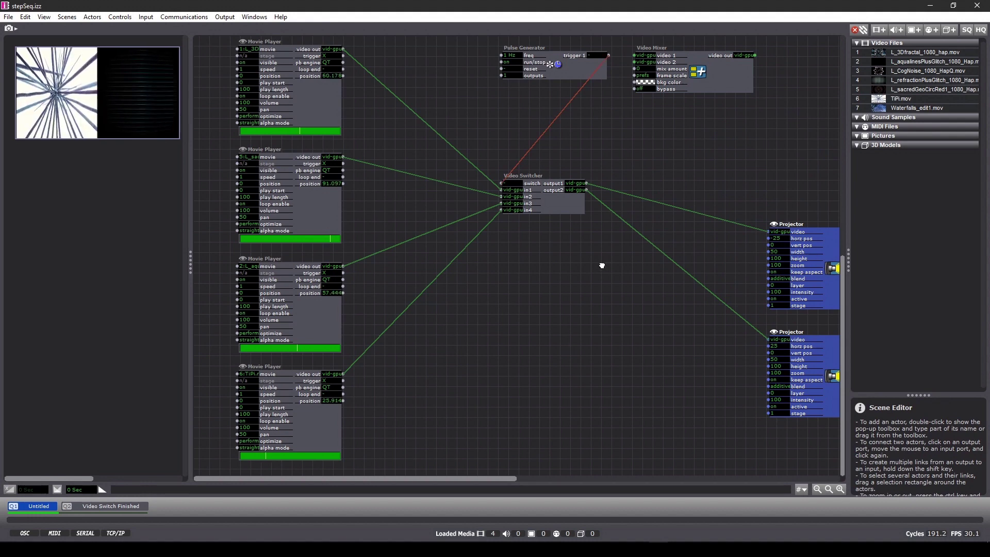
pyautogui.moveTo(600, 265); pyautogui.dragTo(449, 305)
pyautogui.moveTo(591, 112); pyautogui.dragTo(599, 180)
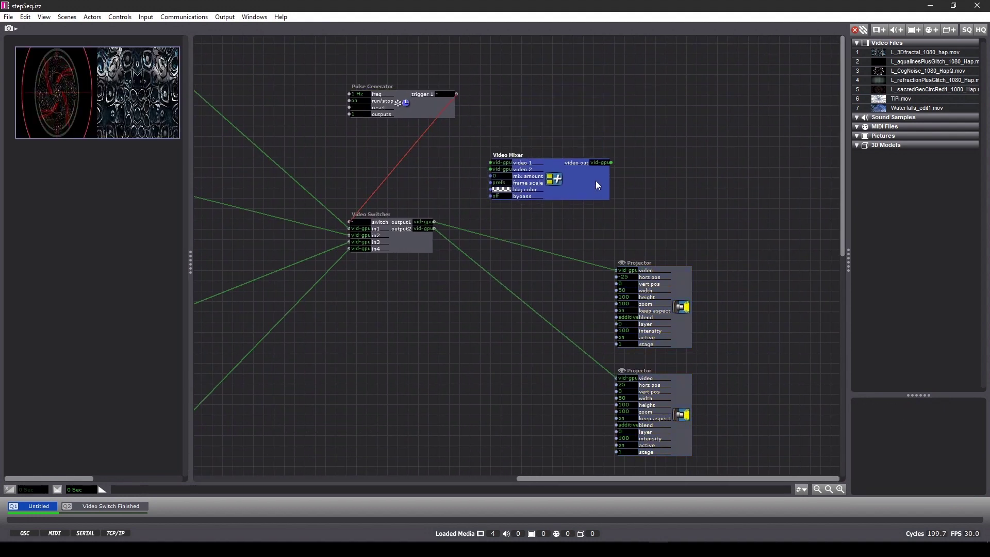
# Reroute the Video Switcher's output1 and output2 links from the Projectors to the Video Mixer's video 1 and video 2 inputs.
pyautogui.click(613, 272)
pyautogui.click(490, 163)
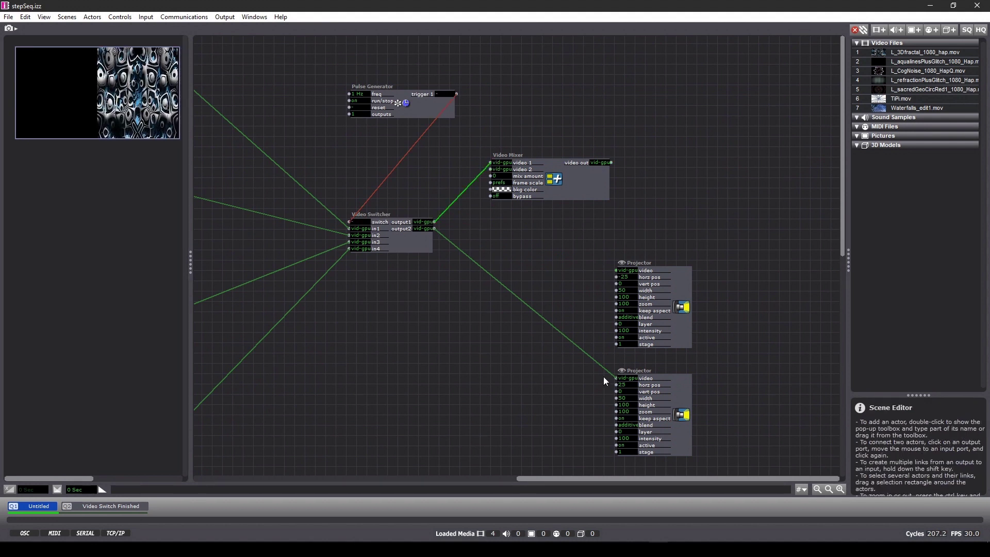
pyautogui.click(617, 379)
pyautogui.click(491, 169)
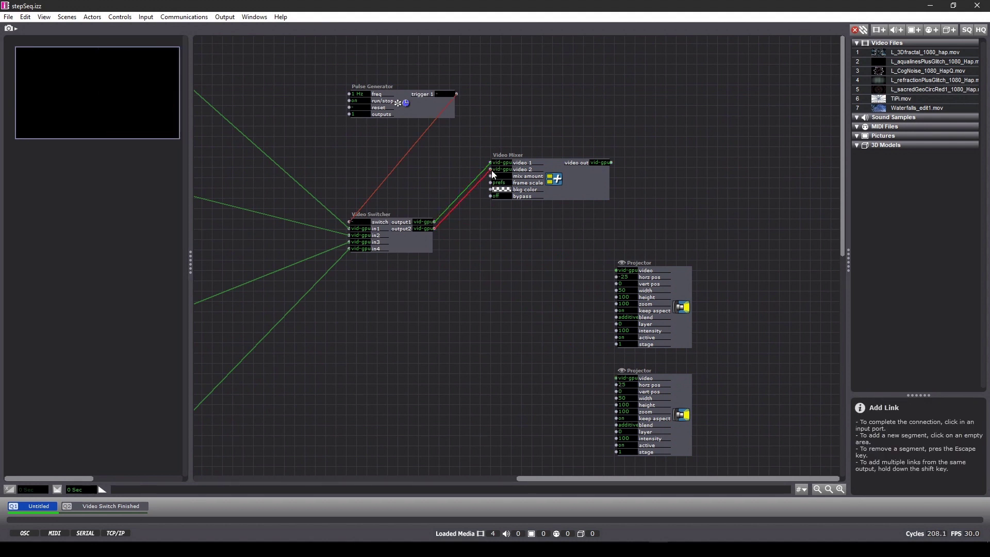
# Move both Projectors beneath the Video Mixer and link the Video Switcher's output1 and output2 to their video inputs.
pyautogui.moveTo(741, 388); pyautogui.dragTo(554, 329)
pyautogui.click(479, 261)
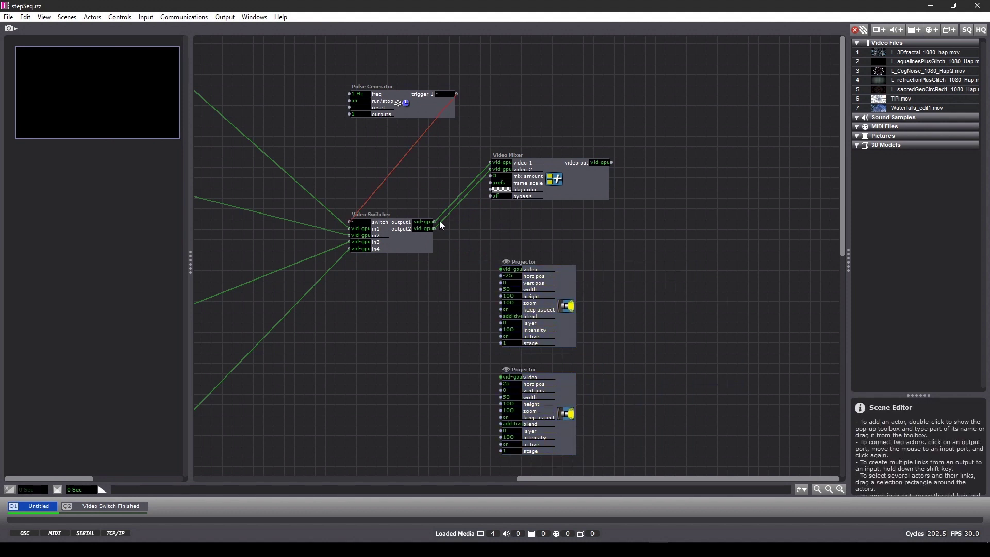
pyautogui.click(435, 228)
pyautogui.click(500, 269)
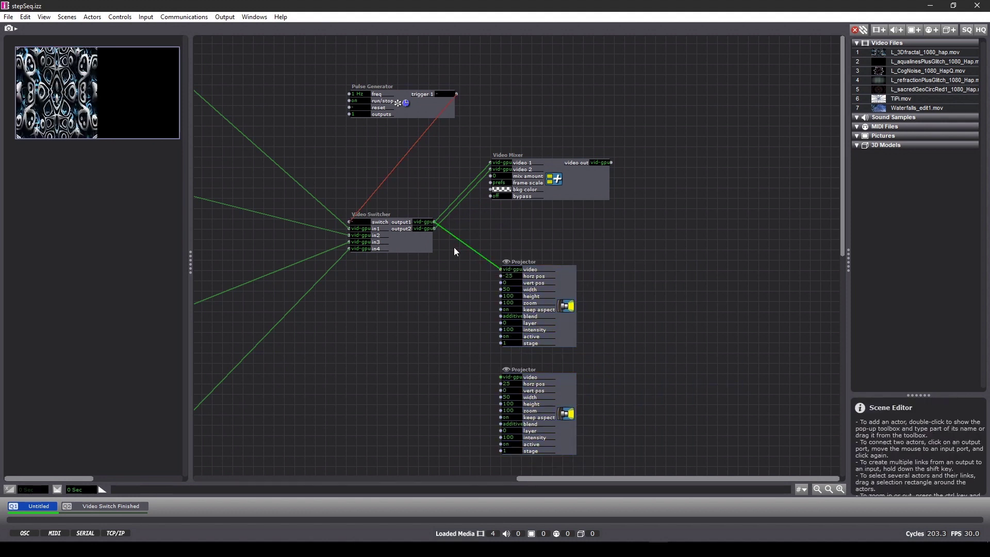
pyautogui.click(435, 228)
pyautogui.click(500, 377)
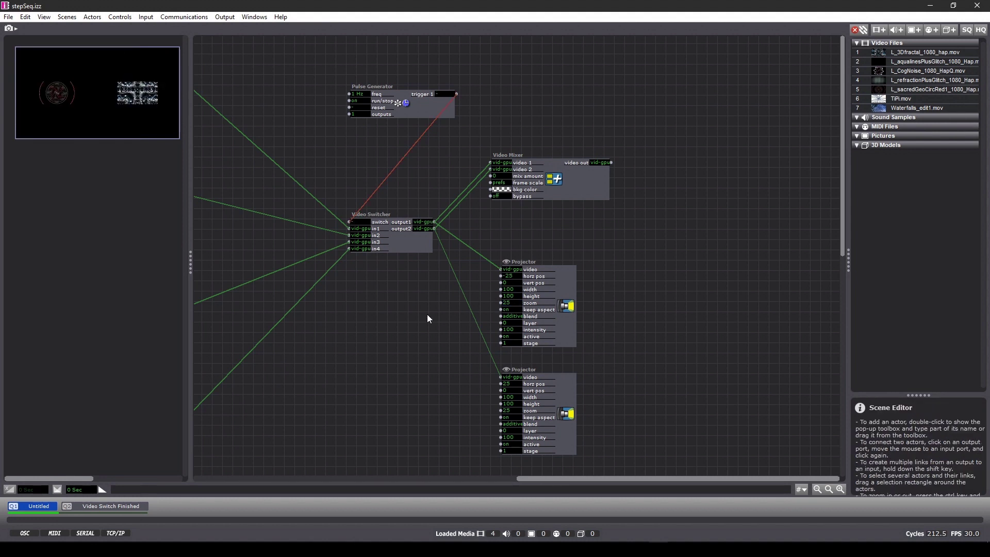
# Set vert pos to -25 and blend to opaque on both Projectors.
pyautogui.click(512, 282)
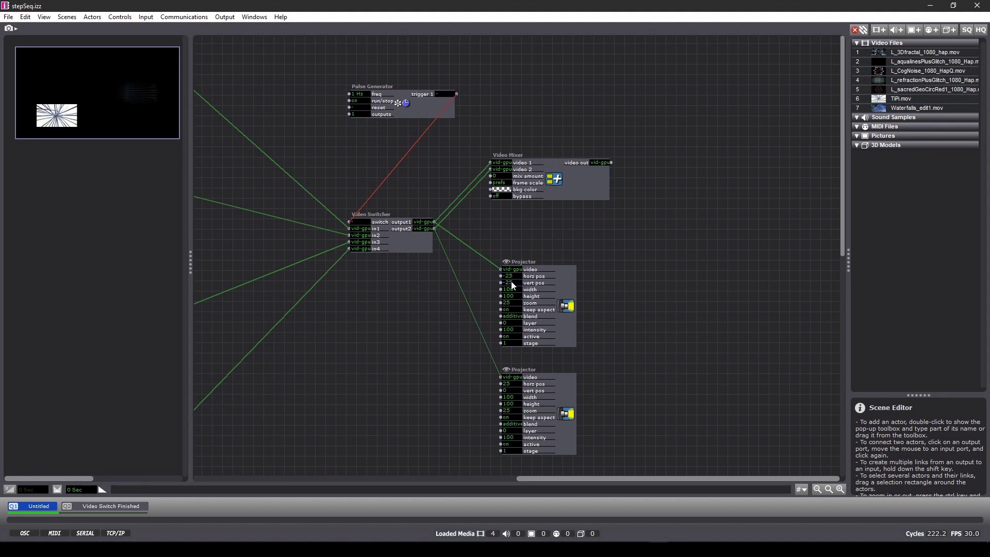
pyautogui.click(516, 391)
pyautogui.press('Return')
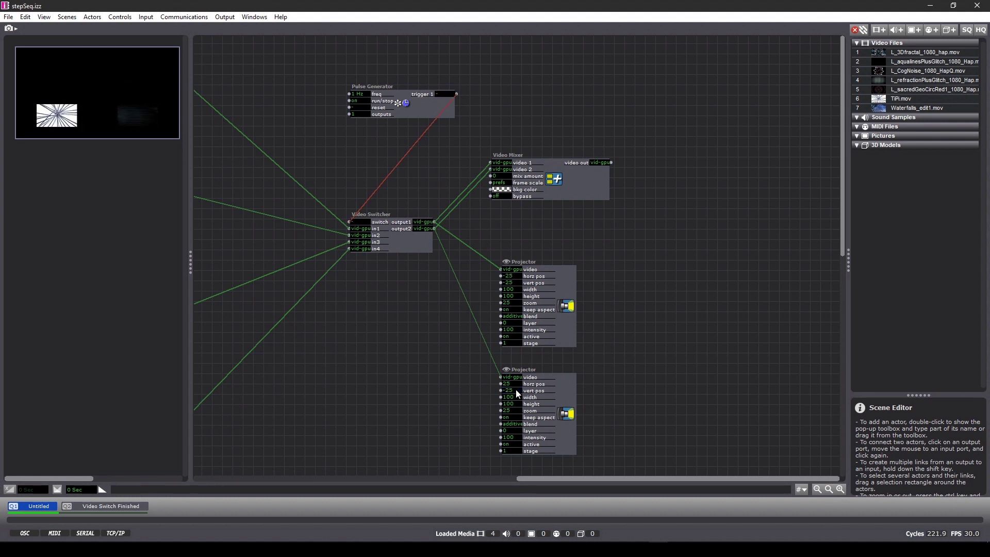
pyautogui.click(505, 317)
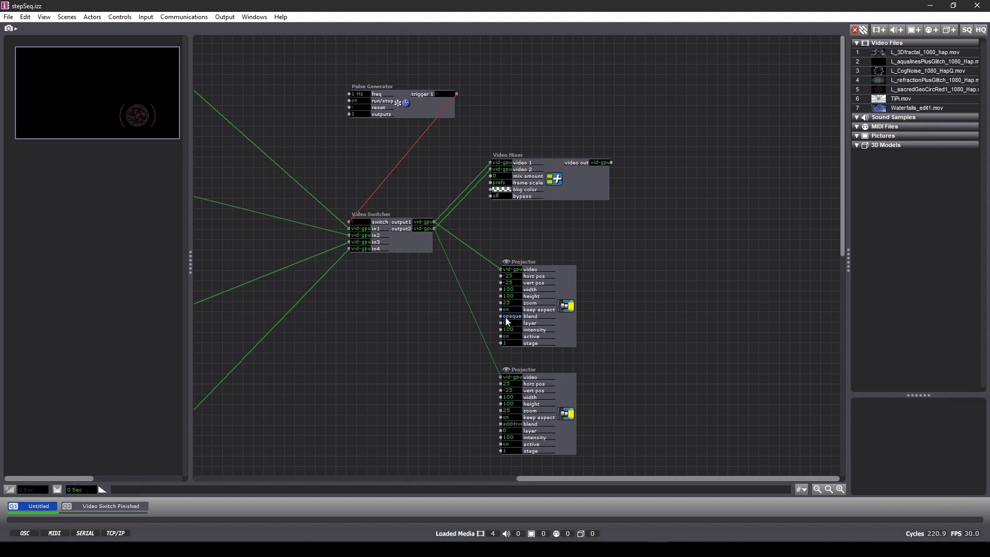
pyautogui.click(513, 424)
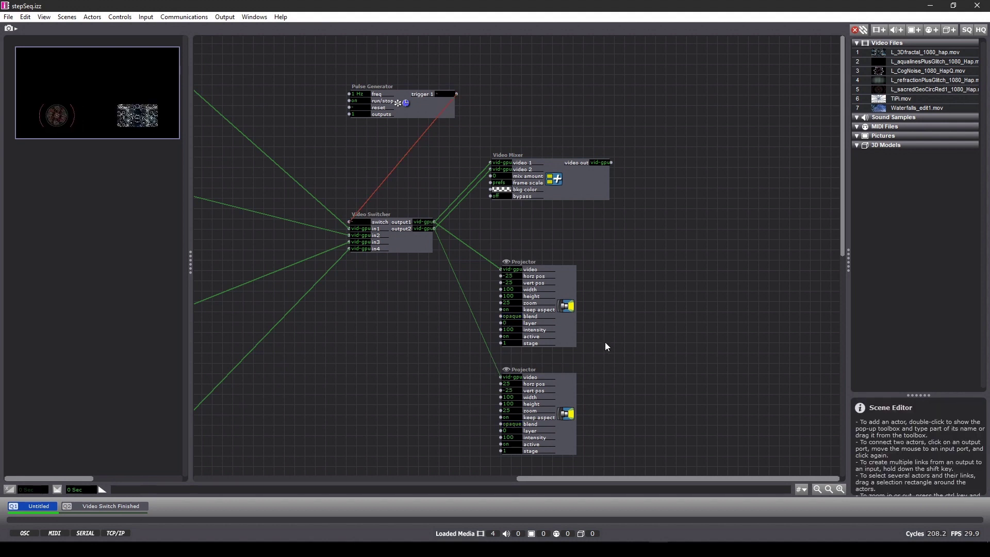
# Move the two Projectors together farther down, away from the Video Mixer.
pyautogui.moveTo(527, 410); pyautogui.dragTo(527, 413)
pyautogui.moveTo(556, 331); pyautogui.dragTo(543, 381)
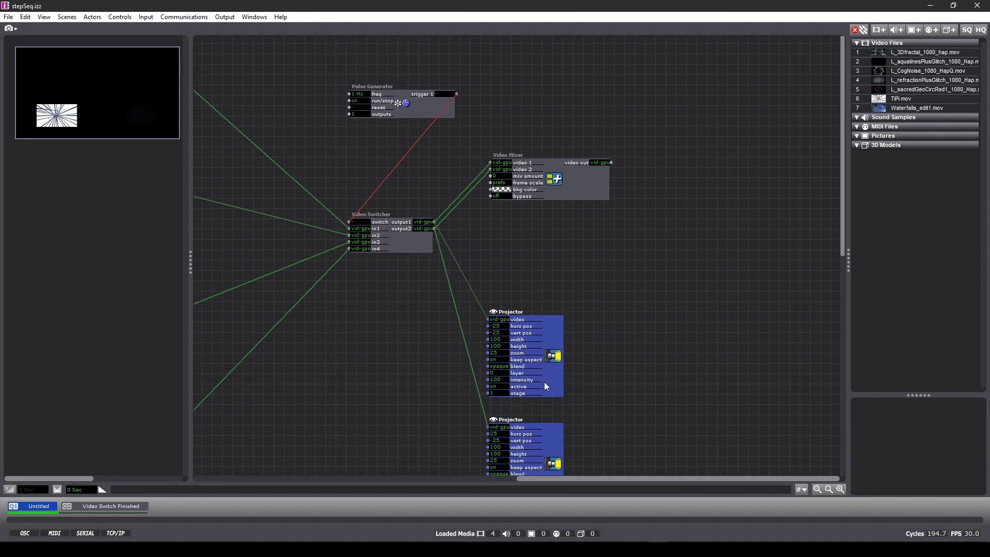
pyautogui.click(533, 281)
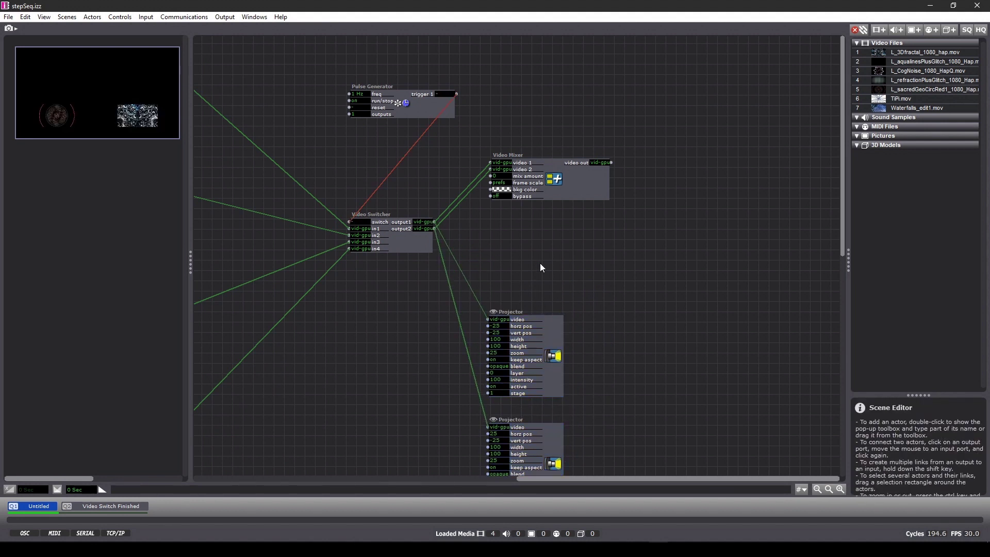
# Add a Projector fed by the Video Mixer's video out and move both actors down level with the Video Switcher.
pyautogui.doubleClick(650, 168)
pyautogui.write('proj')
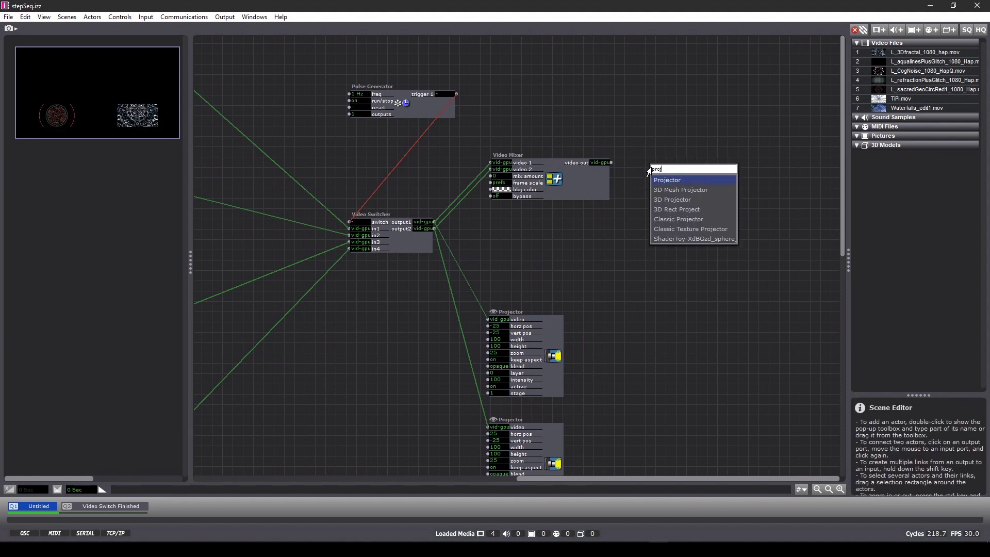
pyautogui.press('Return')
pyautogui.moveTo(725, 173); pyautogui.dragTo(701, 169)
pyautogui.click(610, 162)
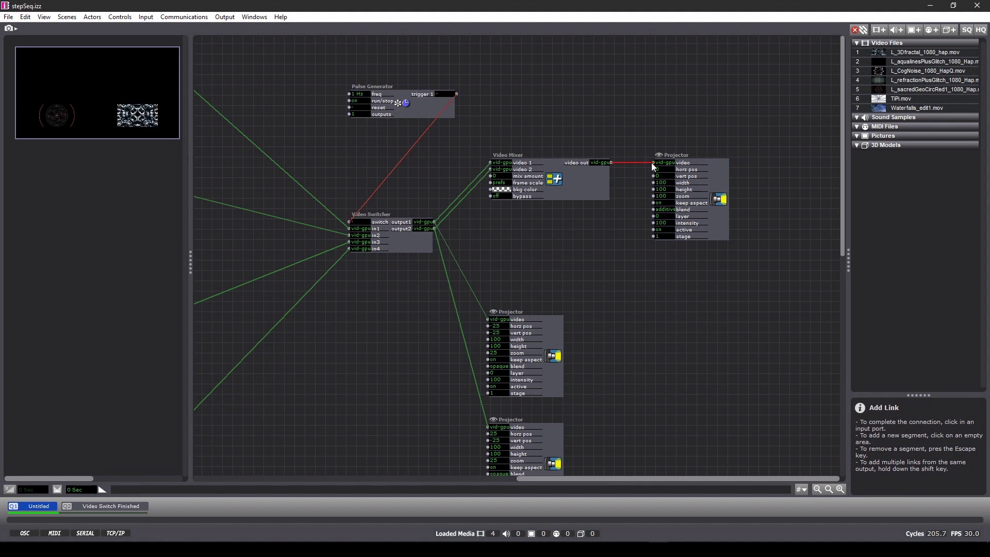
pyautogui.click(652, 162)
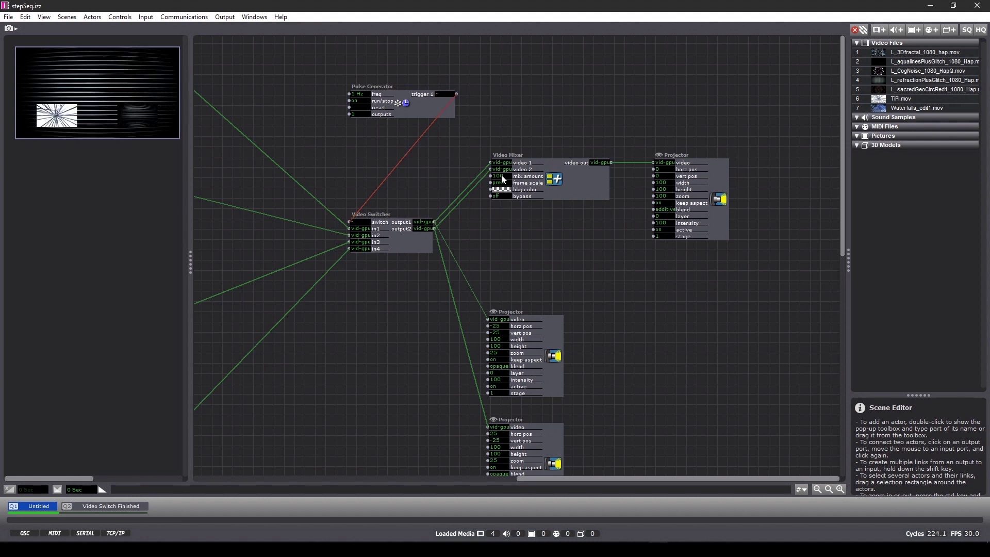
pyautogui.moveTo(726, 263); pyautogui.dragTo(593, 216)
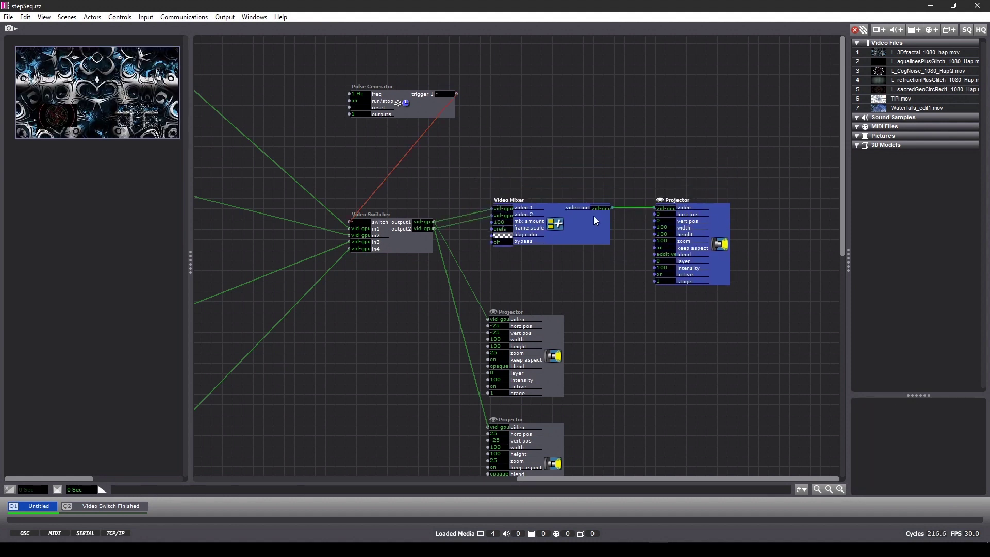
pyautogui.doubleClick(546, 128)
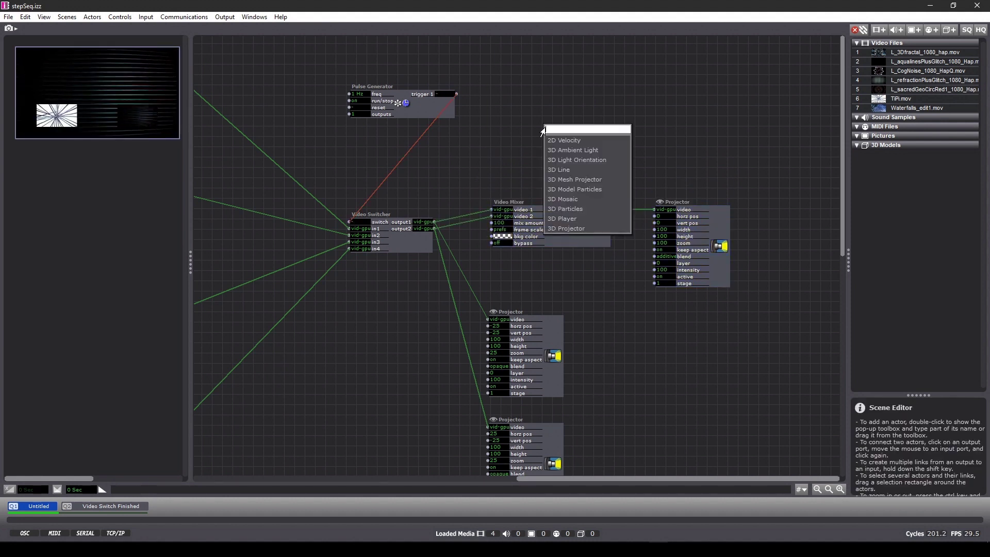
pyautogui.click(499, 134)
pyautogui.doubleClick(499, 133)
pyautogui.press('Escape')
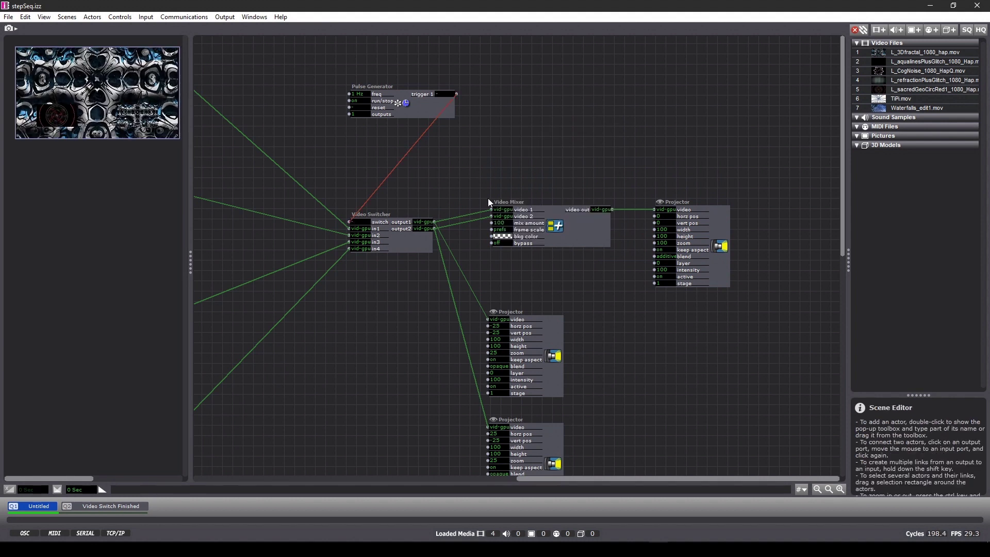
pyautogui.click(500, 223)
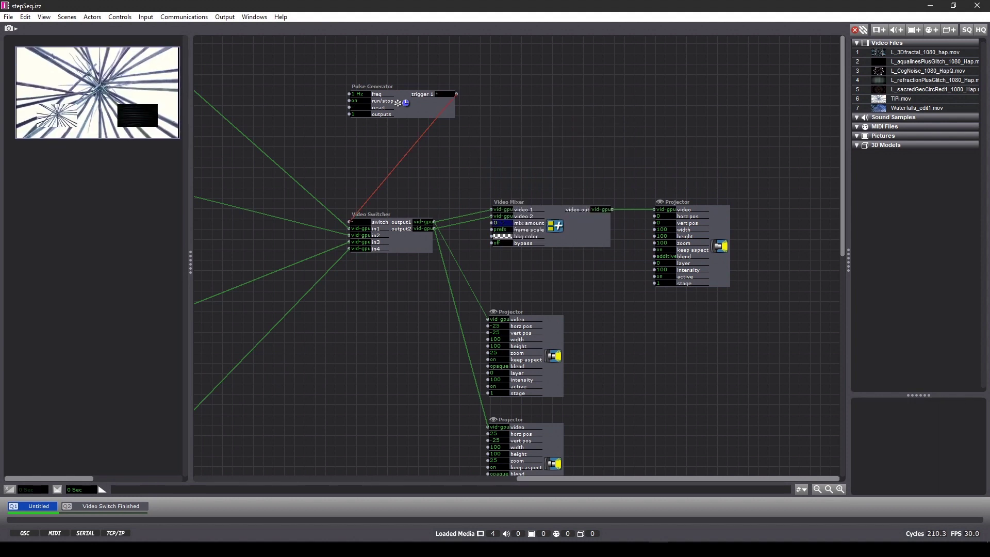
# Add an Envelope Generator actor and place it directly above the Video Mixer.
pyautogui.doubleClick(512, 128)
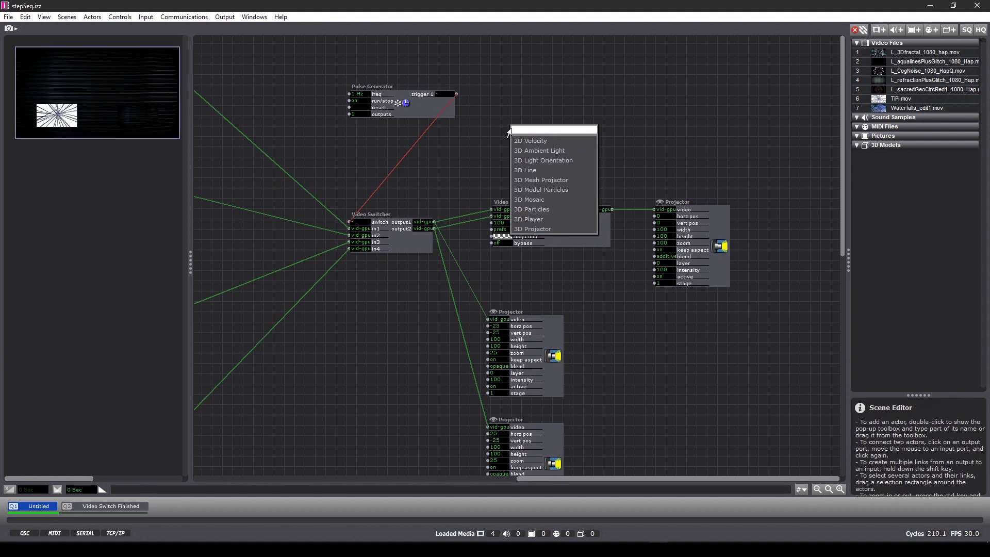
pyautogui.write('e')
pyautogui.write('ntr')
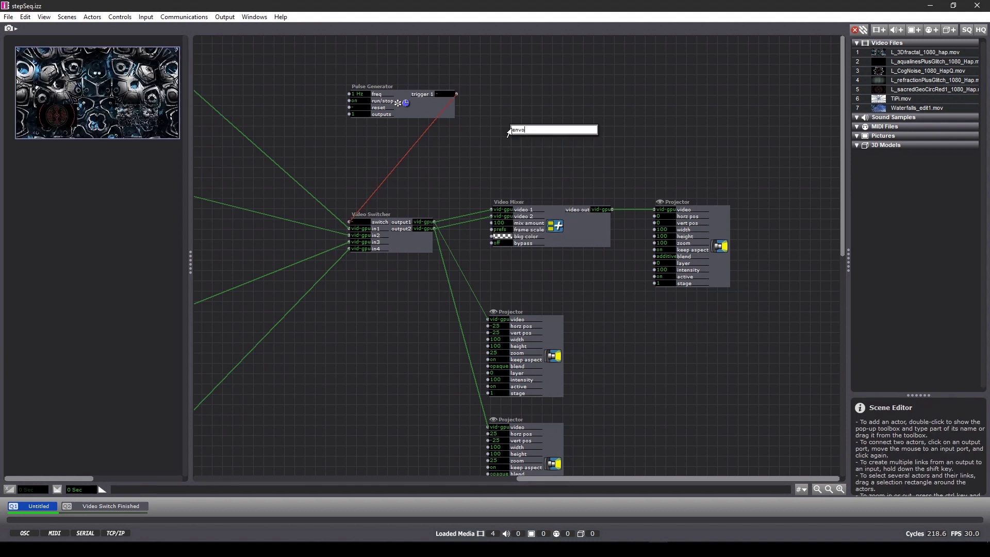
pyautogui.press('BackSpace')
pyautogui.press('BackSpace')
pyautogui.write('v')
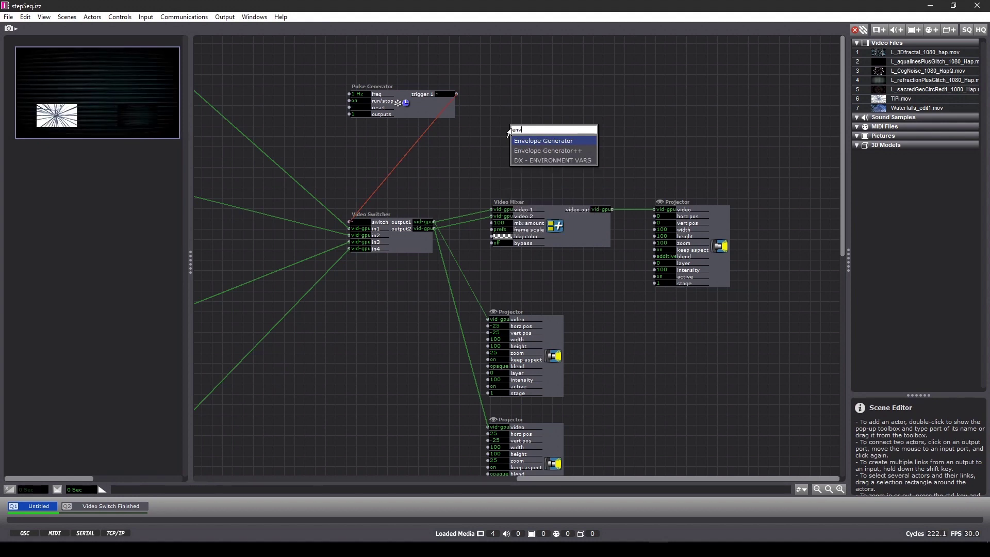
pyautogui.press('Return')
pyautogui.moveTo(633, 153); pyautogui.dragTo(614, 170)
pyautogui.click(562, 83)
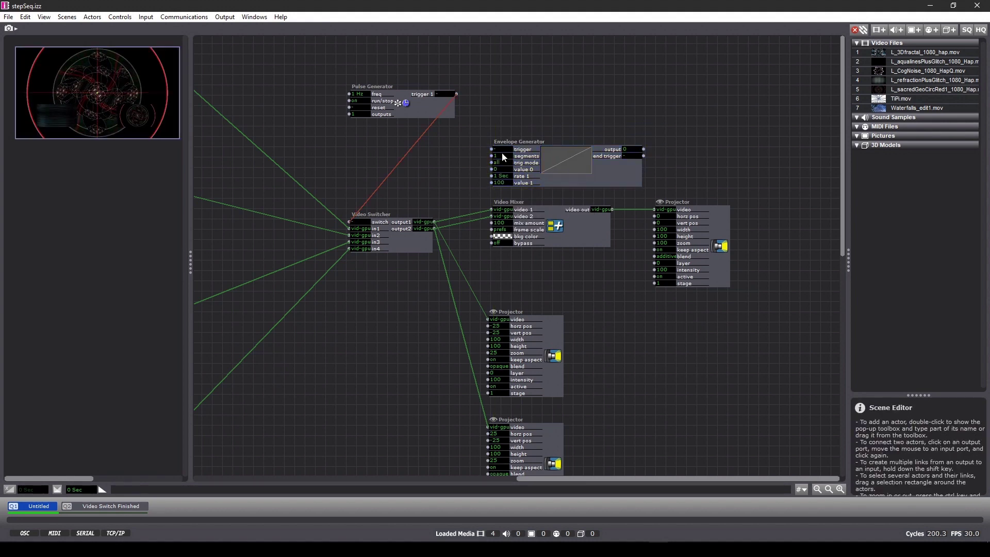
# Link the Pulse Generator's trigger 1 to the Envelope Generator's trigger, and the envelope's output to the Video Mixer's mix amount.
pyautogui.click(456, 94)
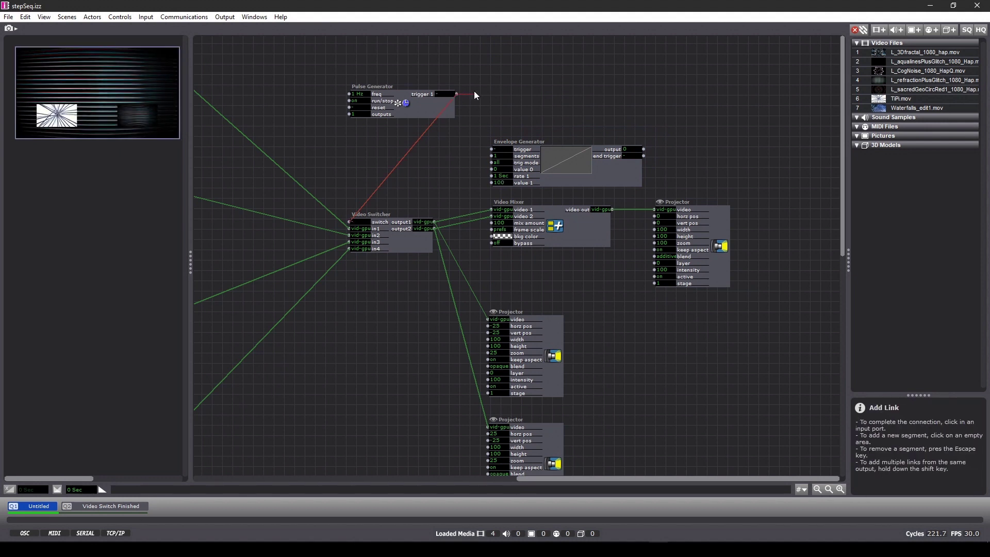
pyautogui.click(491, 149)
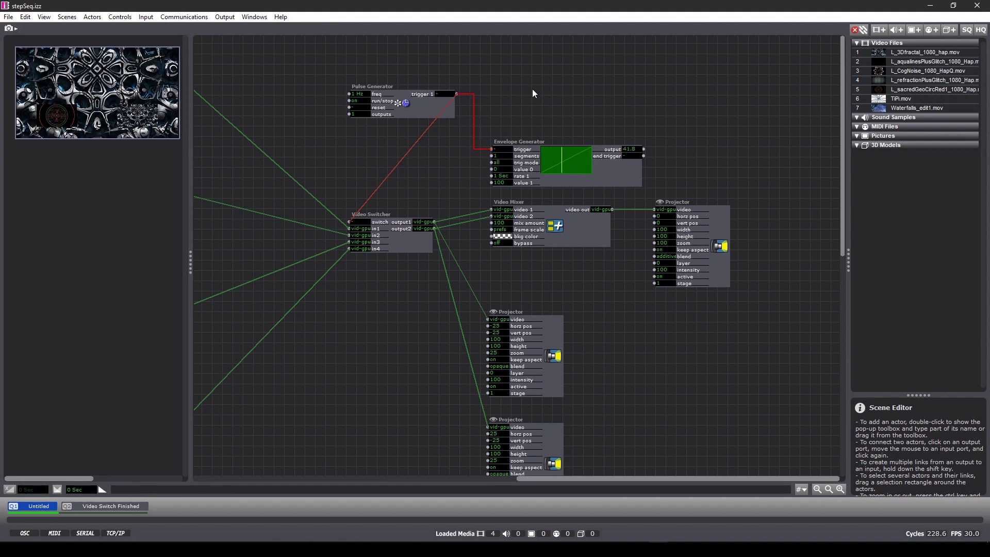
pyautogui.moveTo(601, 170); pyautogui.dragTo(602, 148)
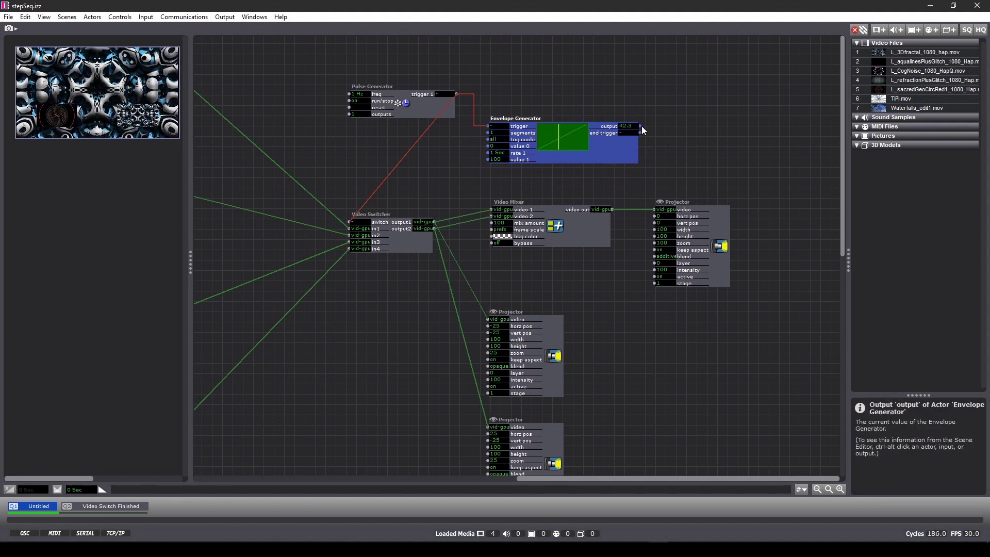
pyautogui.click(642, 126)
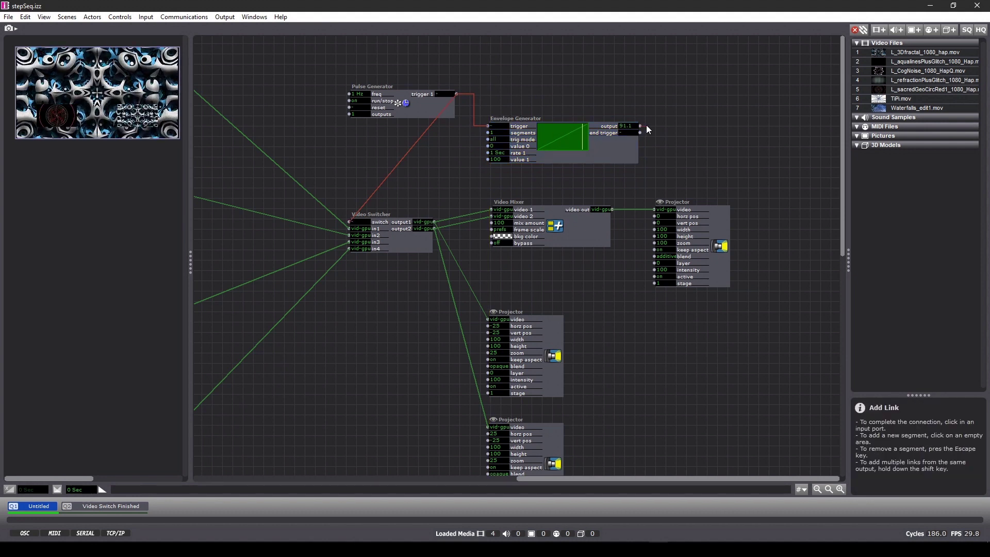
pyautogui.click(645, 183)
pyautogui.click(490, 222)
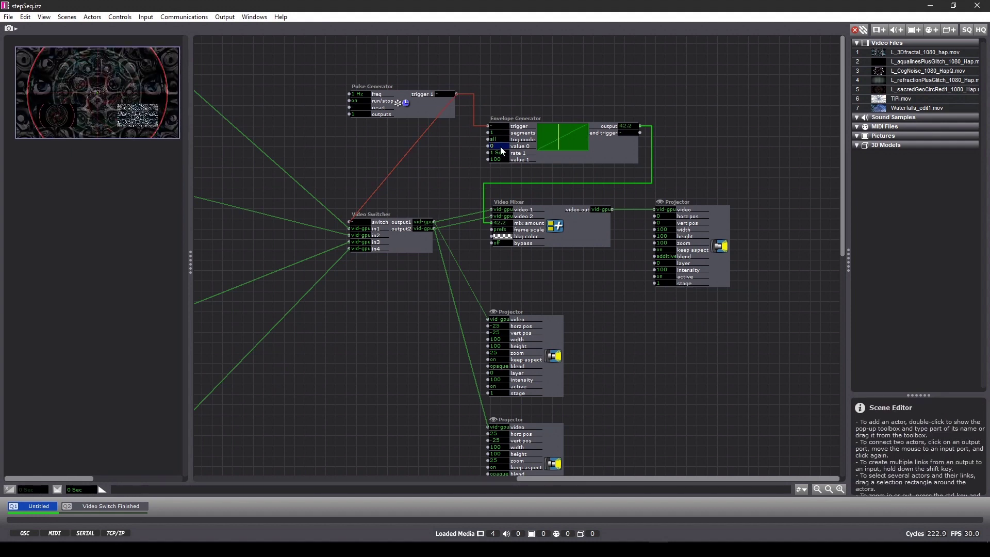
# Reverse the Envelope Generator's ramp by setting value 0 to 100 and value 1 to 0.
pyautogui.moveTo(500, 146); pyautogui.dragTo(497, 165)
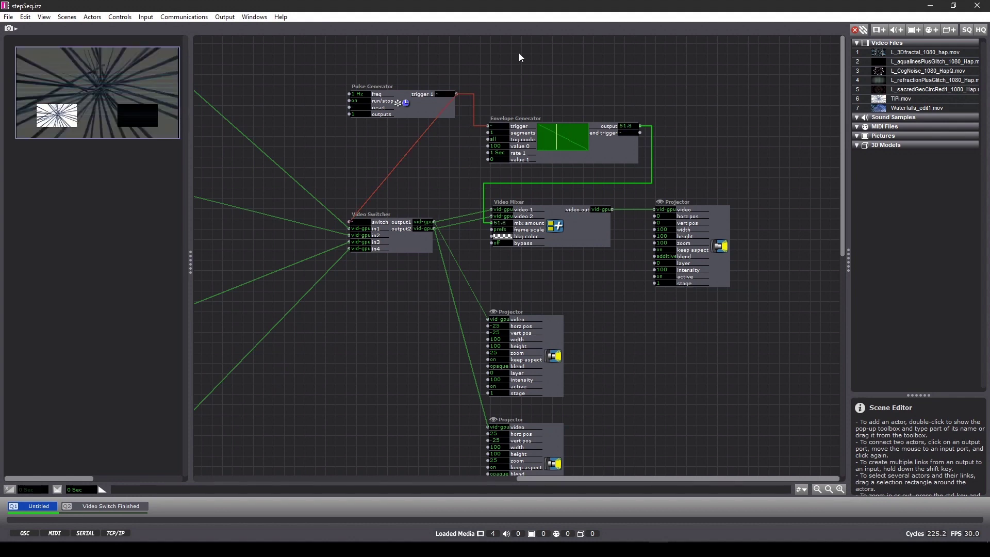
# Move the mixer's Projector farther from the Video Mixer and bring the Envelope Generator down closer to the mixer.
pyautogui.moveTo(715, 231); pyautogui.dragTo(795, 227)
pyautogui.moveTo(610, 147); pyautogui.dragTo(609, 169)
pyautogui.click(603, 182)
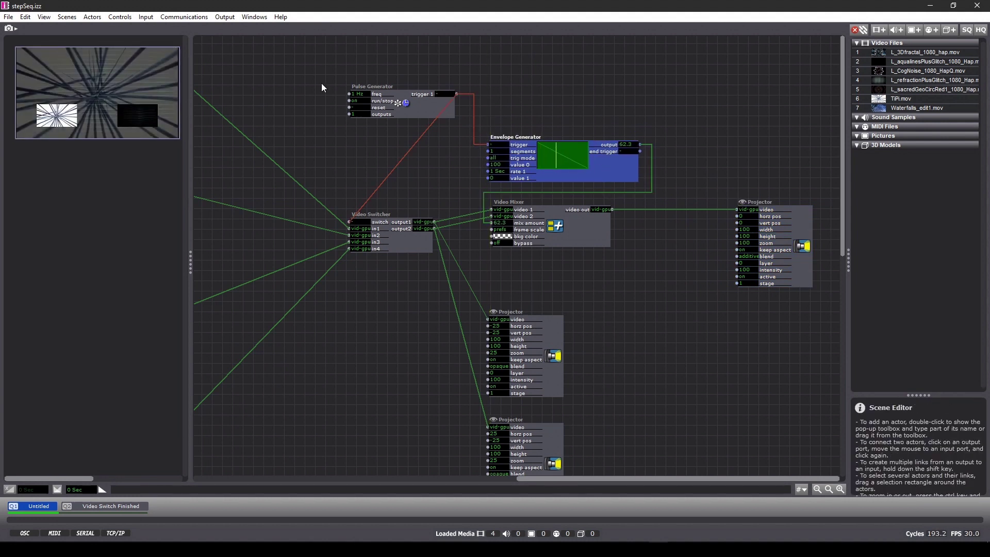
# Move the Pulse Generator directly above the Envelope Generator and reroute its trigger 1 link to the envelope's trigger between the two actors.
pyautogui.moveTo(412, 108); pyautogui.dragTo(557, 113)
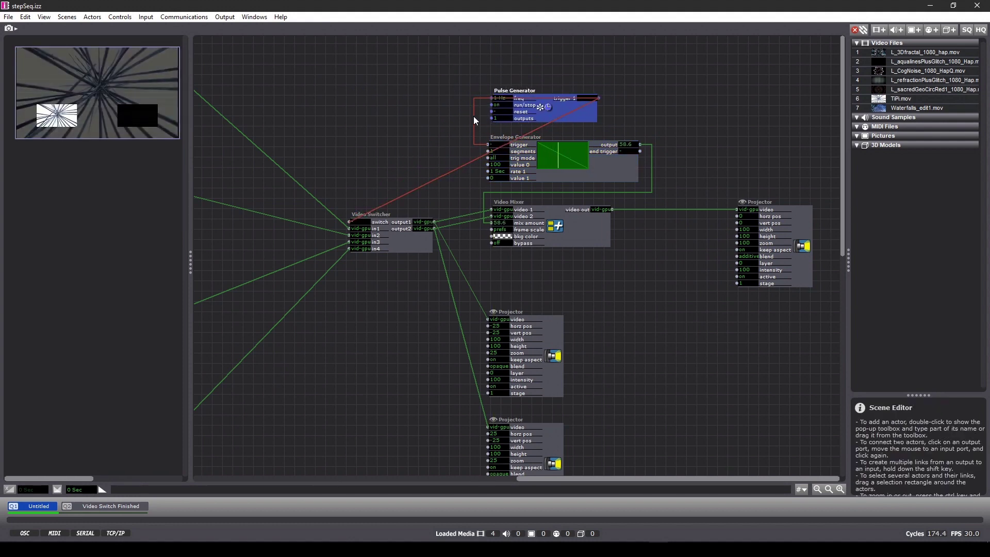
pyautogui.click(473, 121)
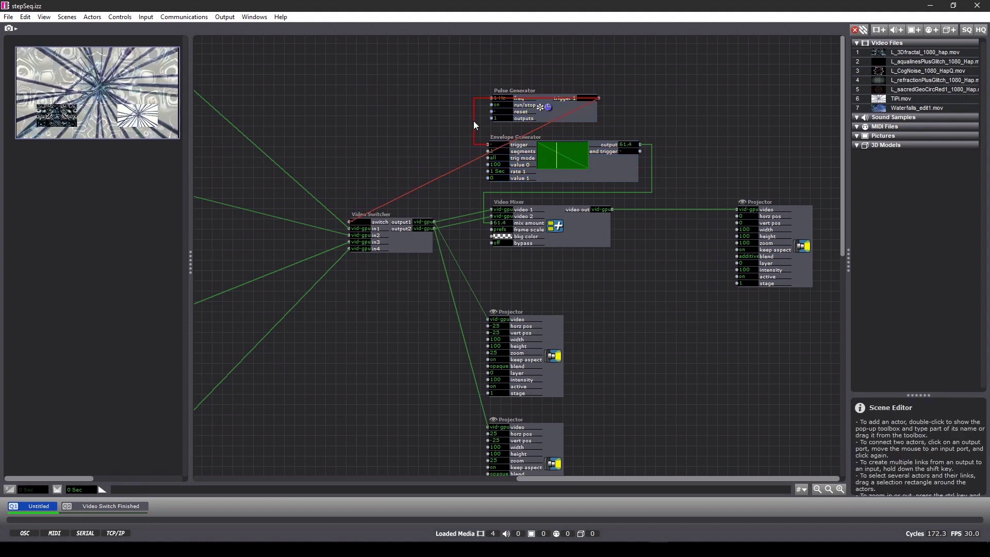
pyautogui.click(599, 98)
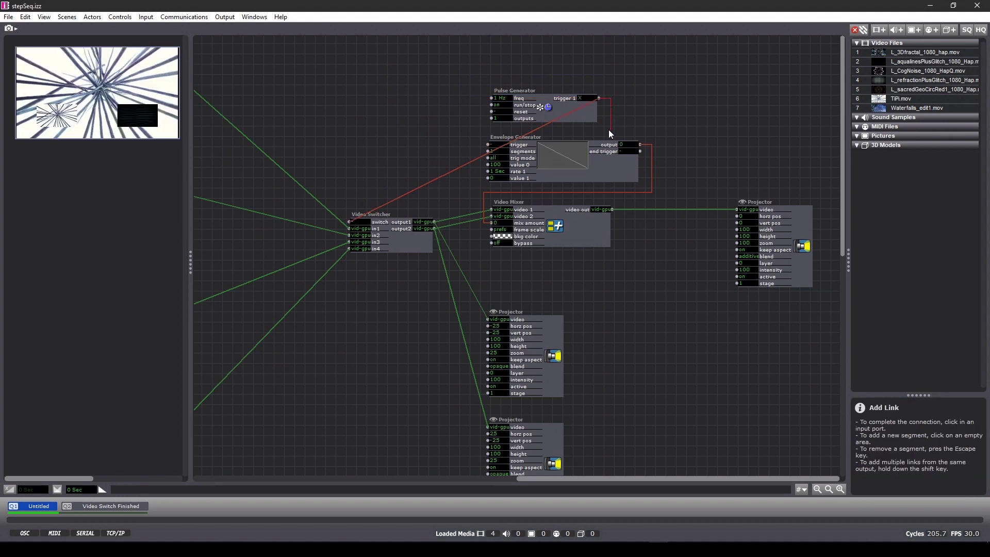
pyautogui.click(611, 129)
pyautogui.click(483, 129)
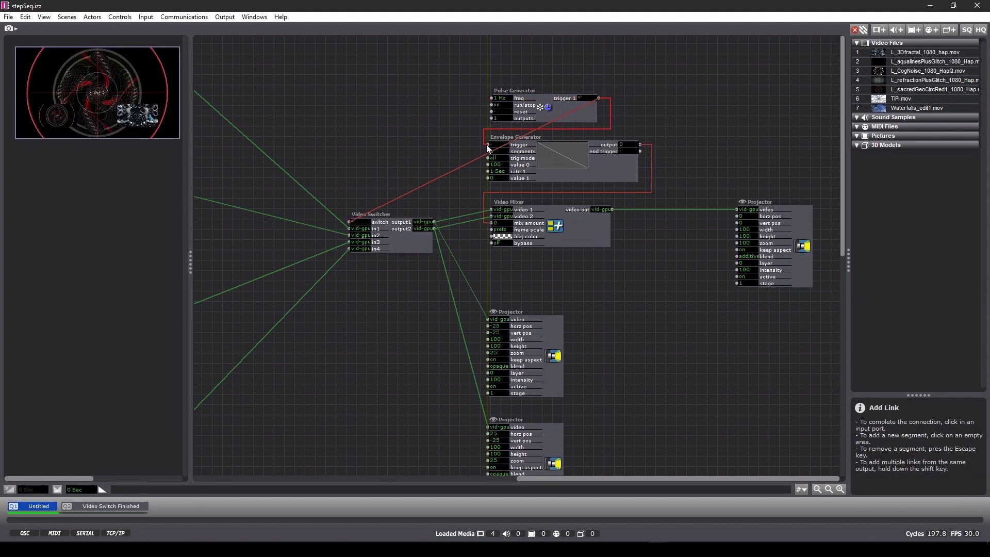
pyautogui.click(487, 145)
# Replace the diagonal Pulse Generator link with a segmented one from trigger 1 to the Video Switcher's switch input.
pyautogui.press('Delete')
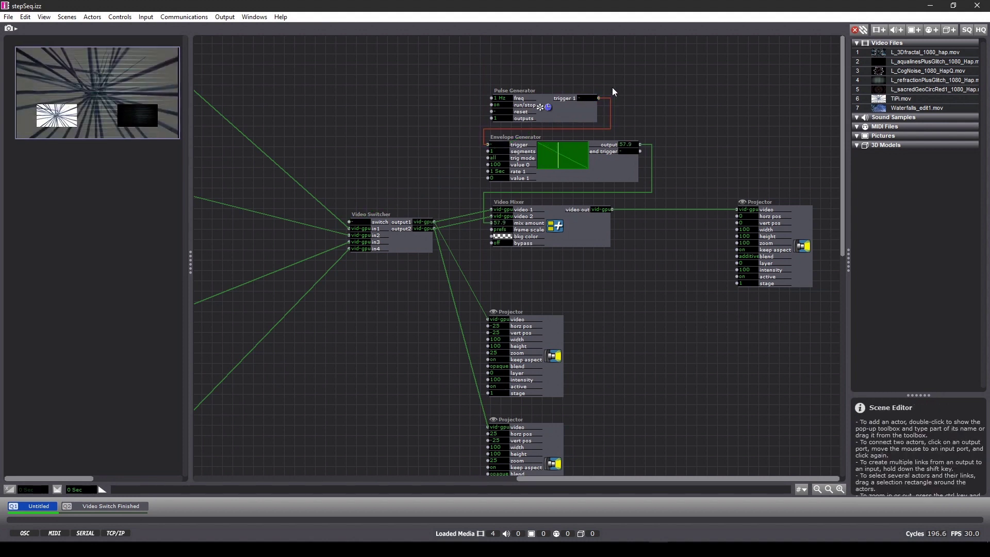
pyautogui.click(599, 98)
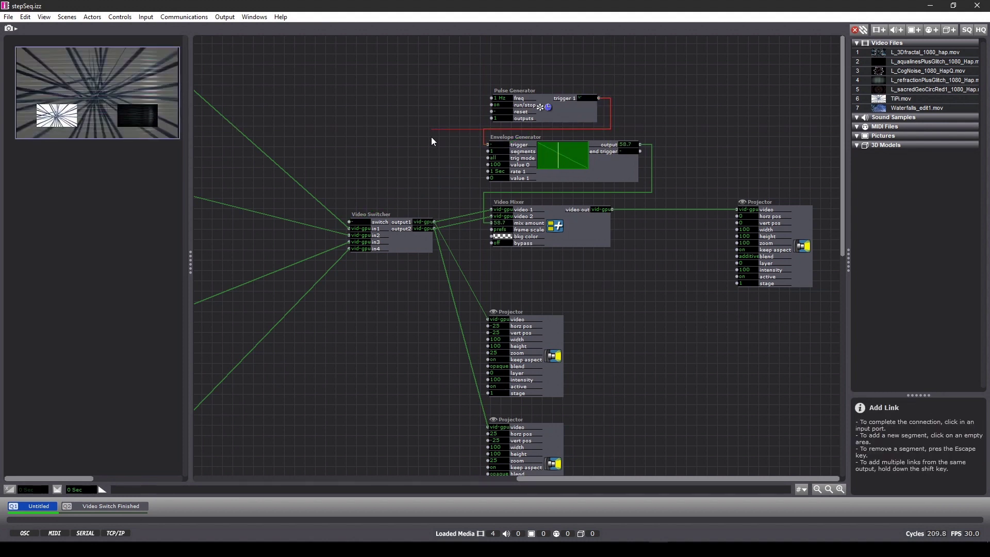
pyautogui.click(348, 221)
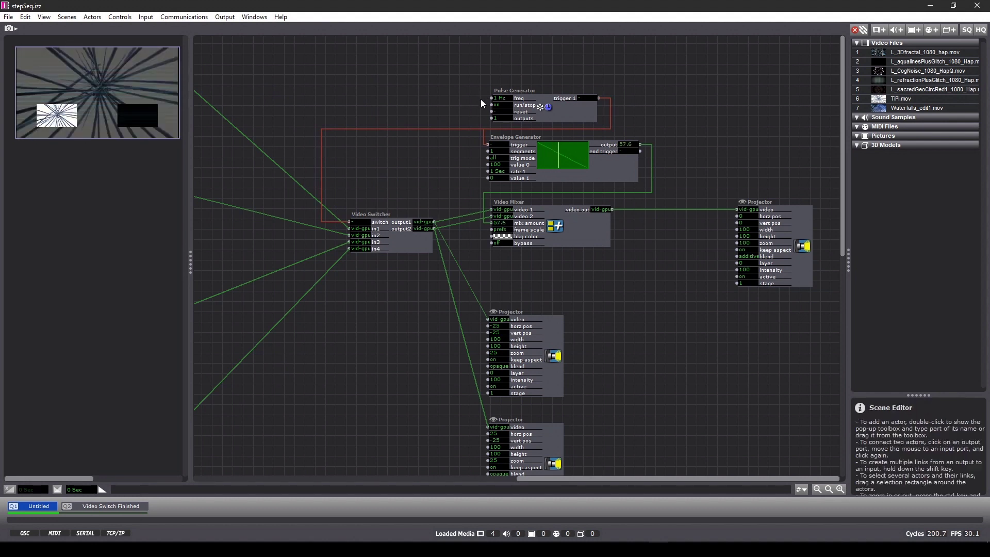
# Add an Absolute Value actor in the empty area above the Video Switcher and set its input to 5.
pyautogui.rightClick(504, 100)
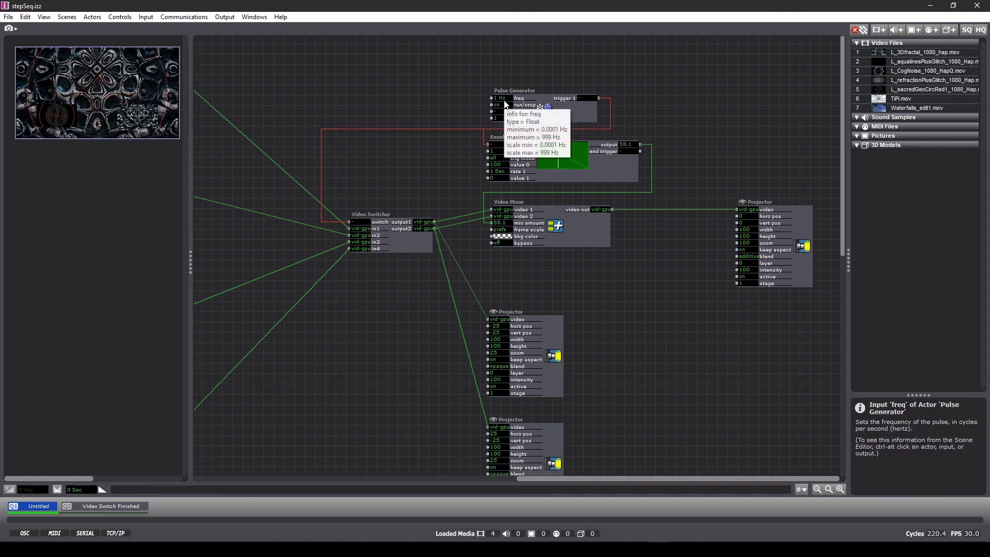
pyautogui.click(466, 165)
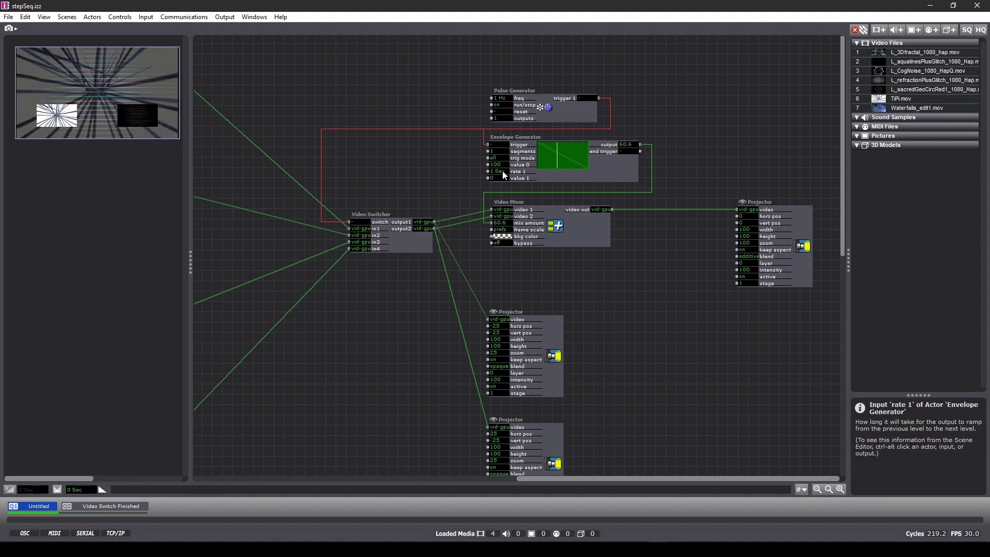
pyautogui.doubleClick(296, 81)
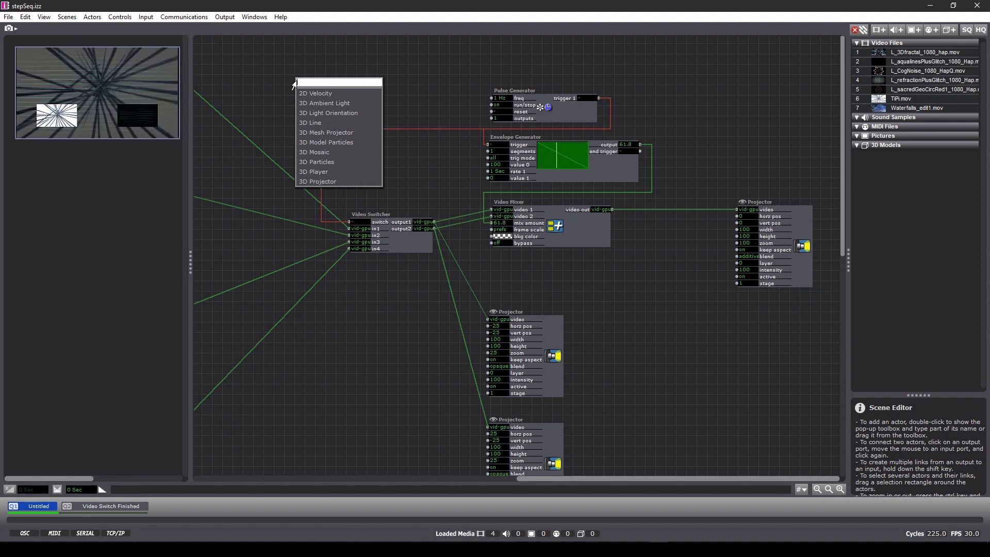
pyautogui.write('abs')
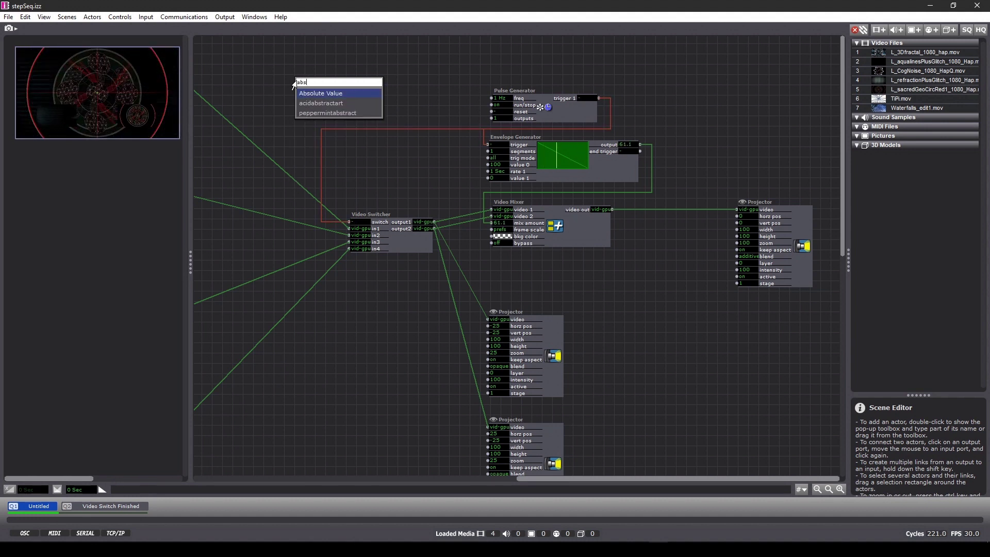
pyautogui.press('Return')
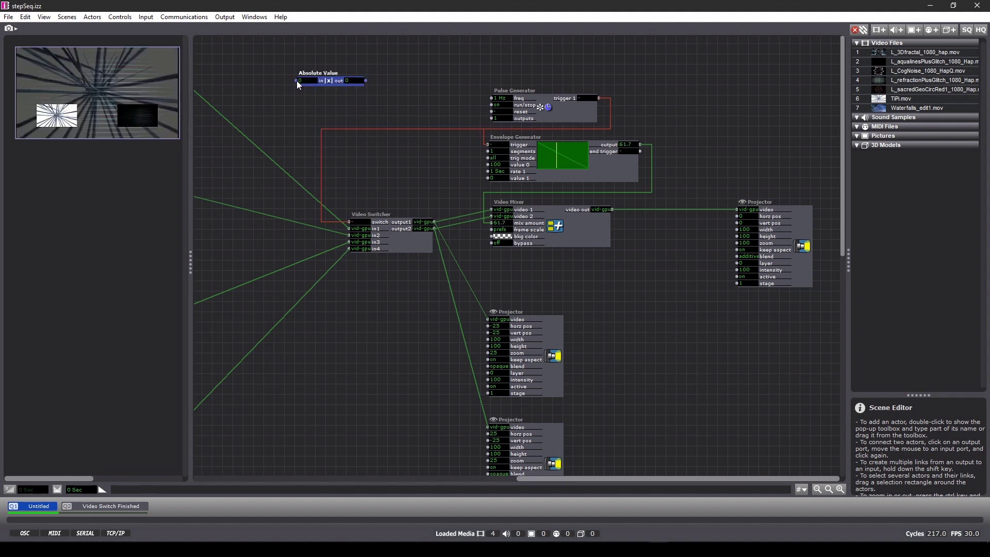
pyautogui.moveTo(310, 76); pyautogui.dragTo(269, 69)
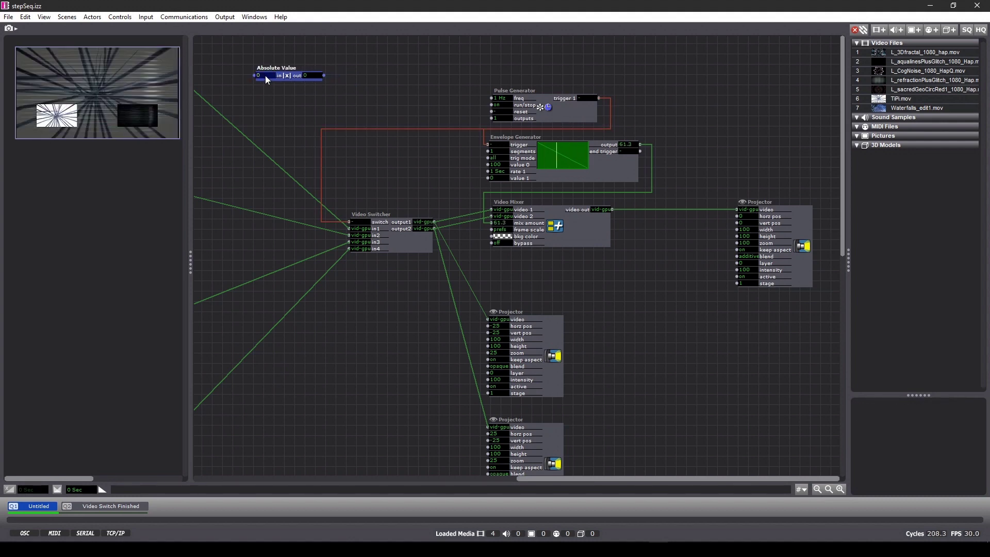
pyautogui.click(342, 52)
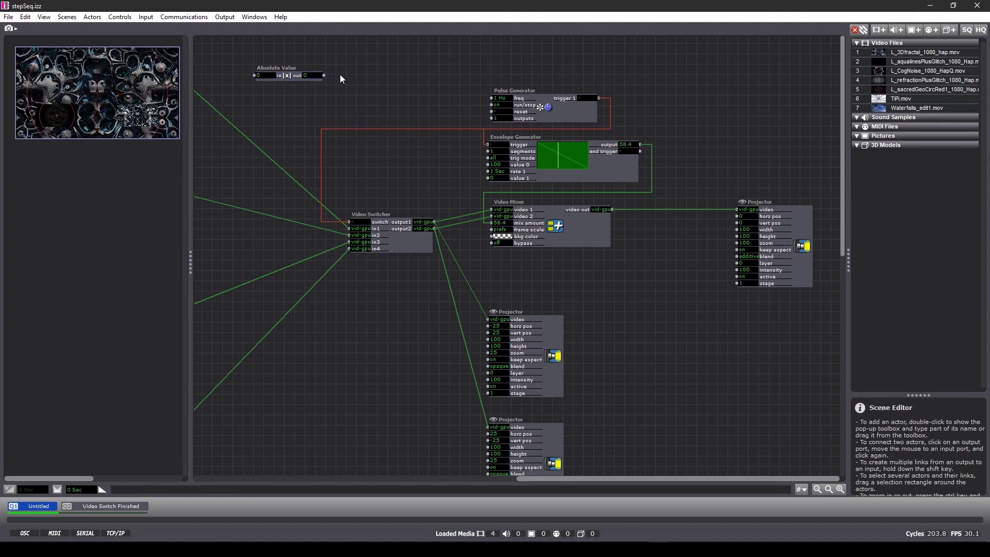
pyautogui.click(266, 74)
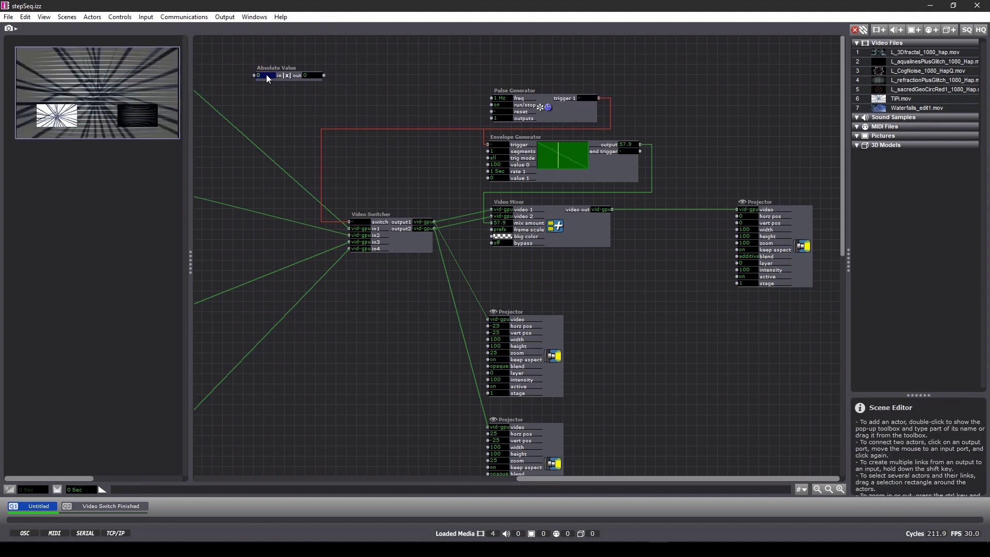
pyautogui.write('5')
pyautogui.press('Return')
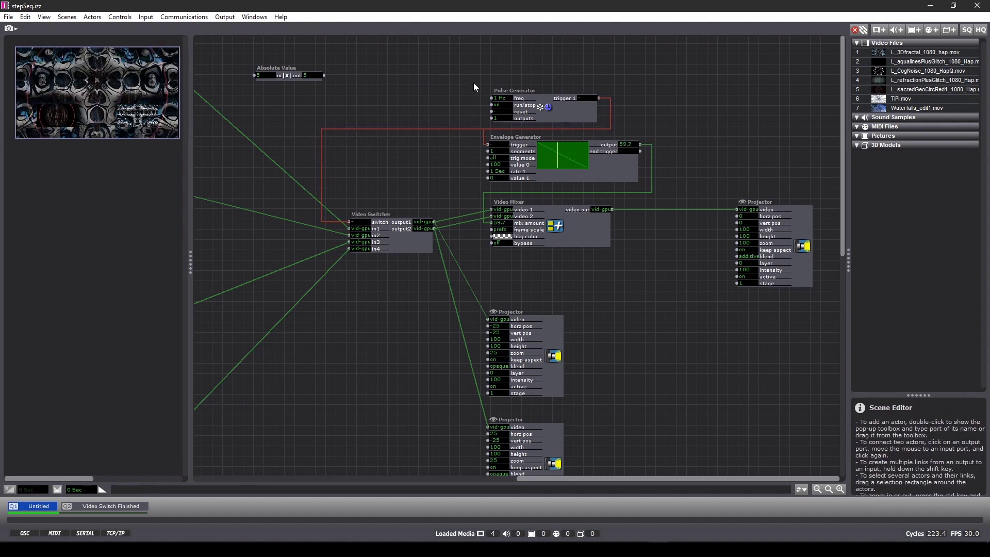
# Add a Calculator actor between the Absolute Value and the Pulse Generator, level with the Absolute Value.
pyautogui.doubleClick(396, 78)
pyautogui.write('ca')
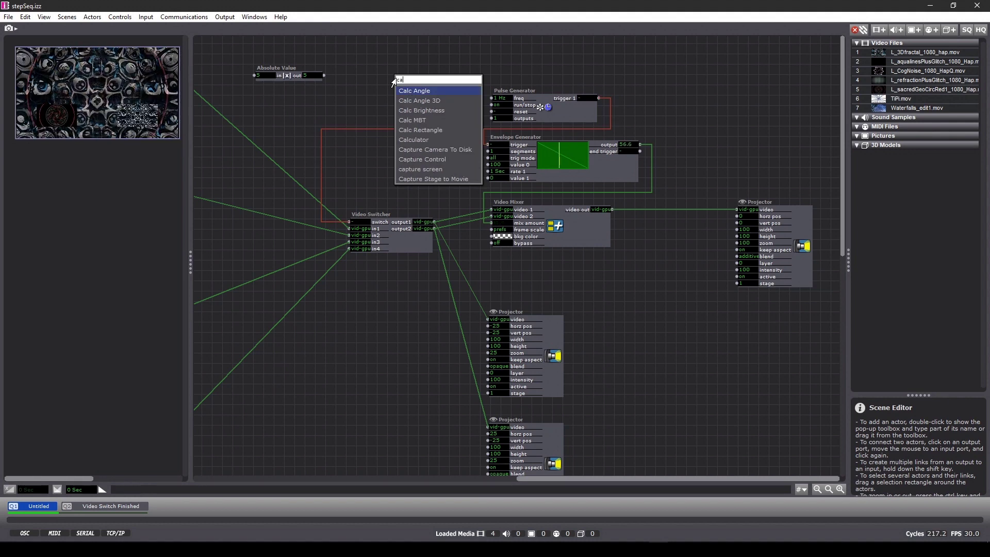
pyautogui.write('l')
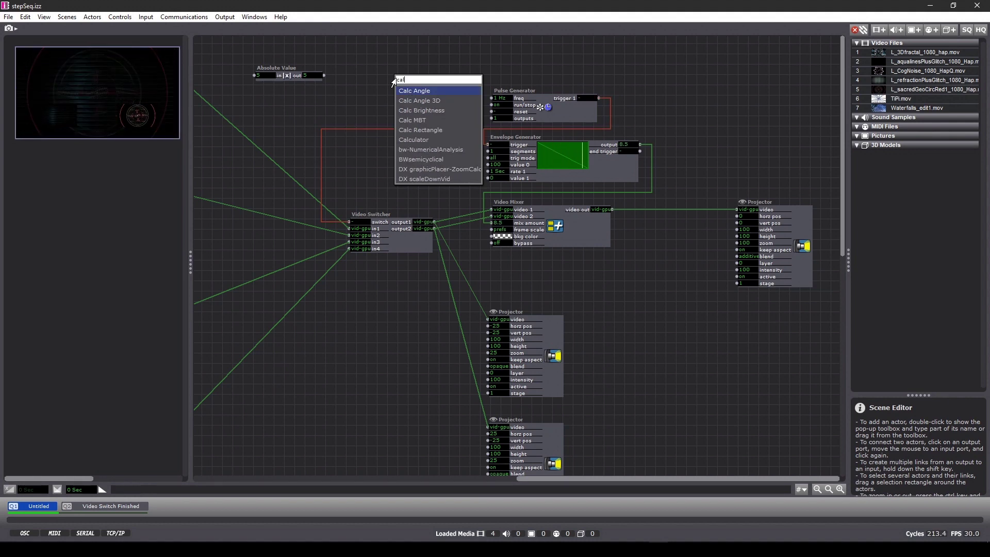
pyautogui.click(409, 140)
pyautogui.moveTo(412, 70); pyautogui.dragTo(397, 68)
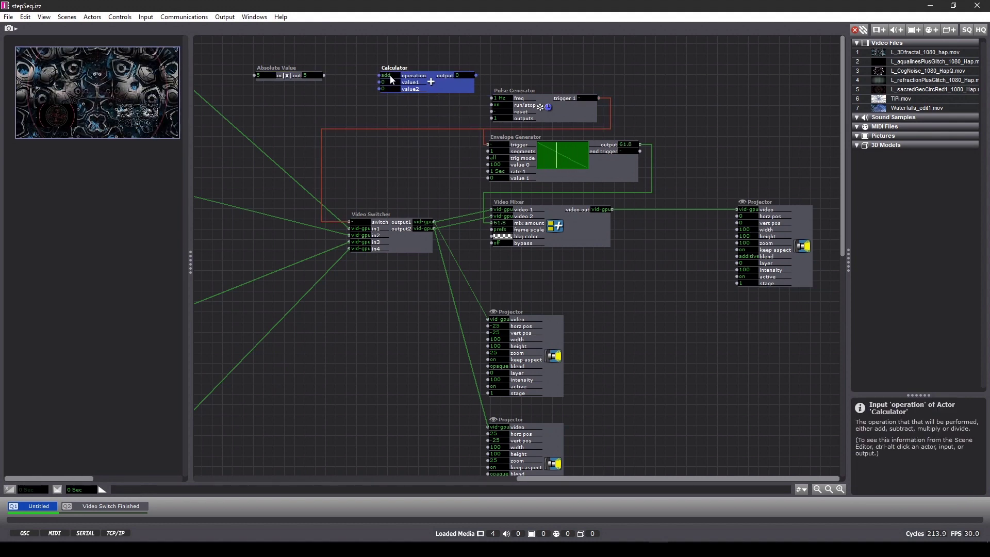
# Set the Calculator's operation to divide and its value1 to 1.
pyautogui.click(390, 76)
pyautogui.write('d')
pyautogui.click(384, 82)
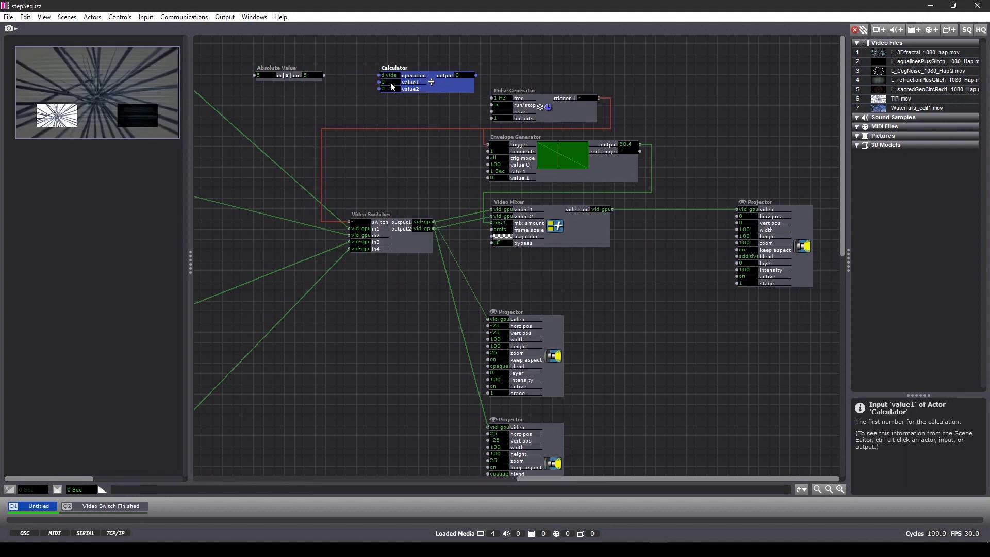
pyautogui.write('1')
pyautogui.press('Return')
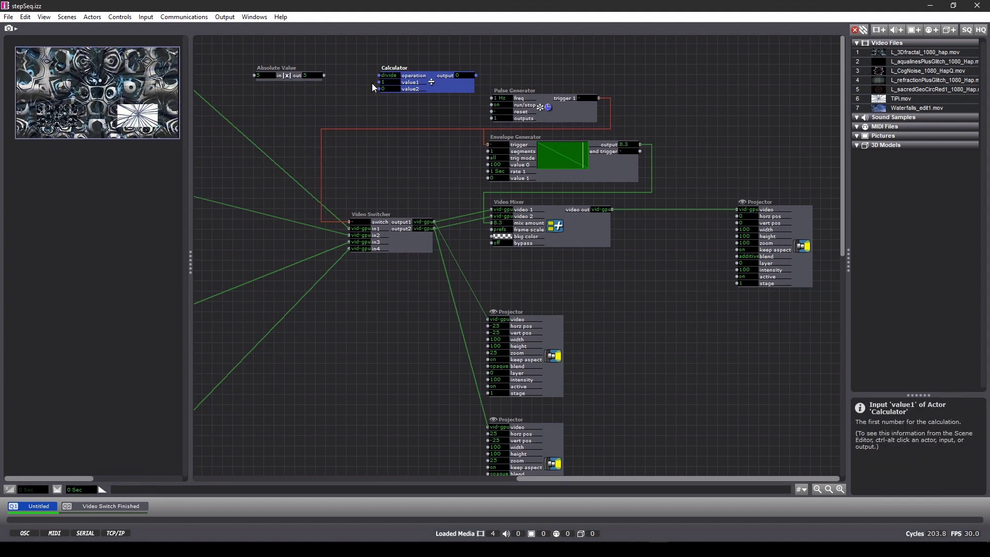
# Link the Absolute Value's out to the Calculator's value2, and the Calculator's output to the Pulse Generator's freq.
pyautogui.click(325, 75)
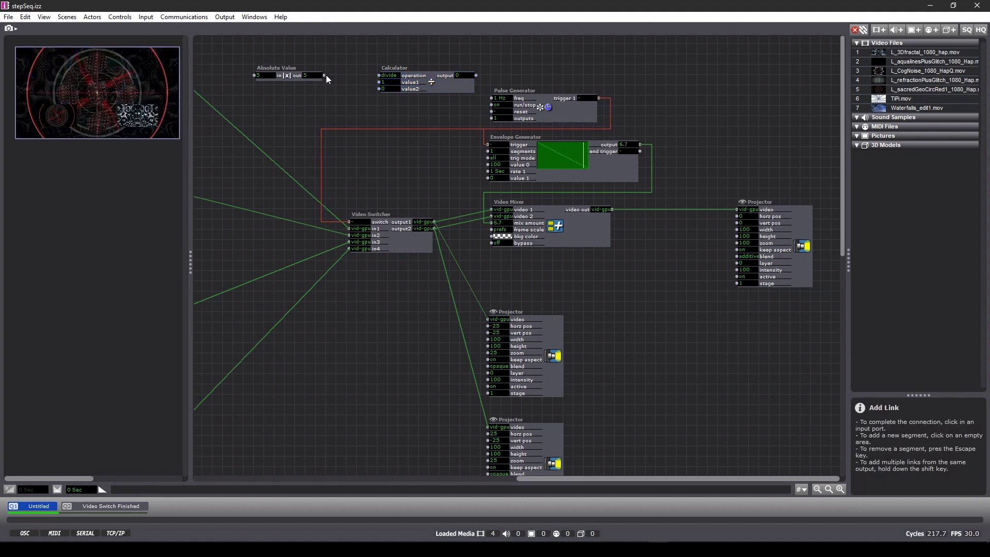
pyautogui.click(380, 90)
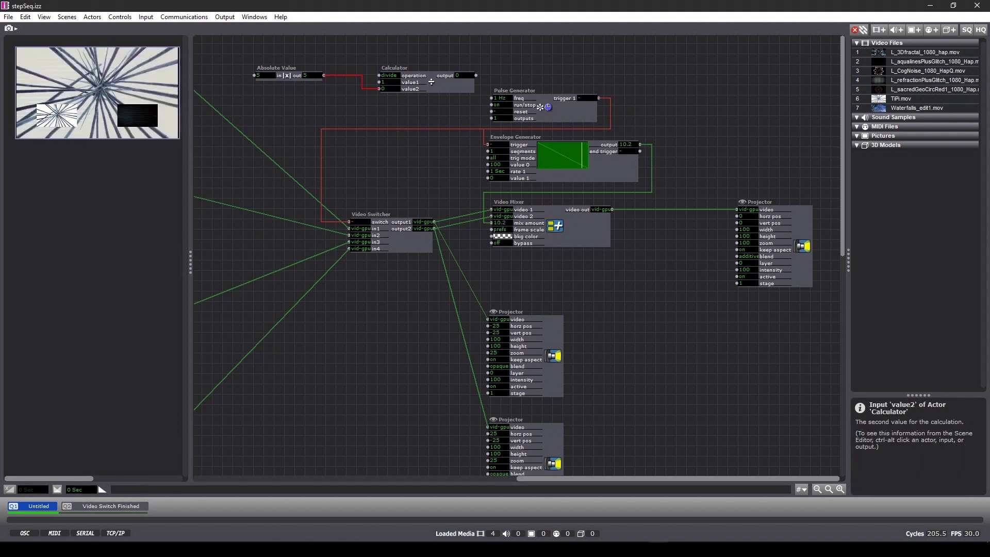
pyautogui.click(475, 75)
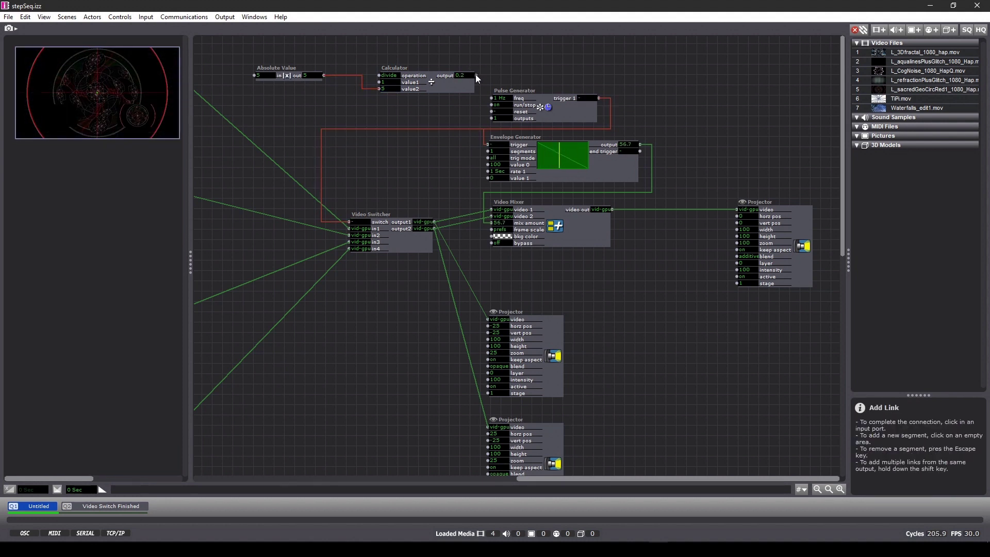
pyautogui.click(491, 98)
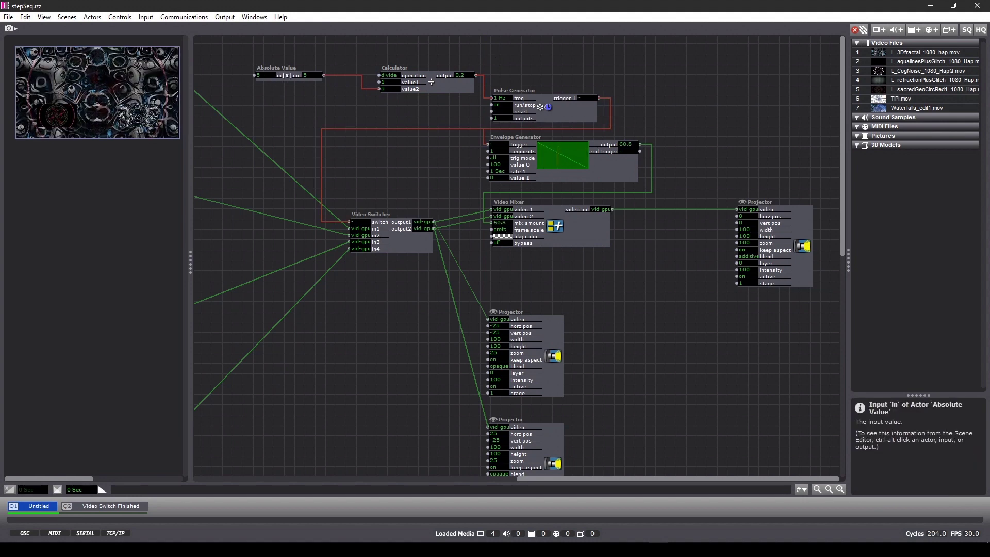
pyautogui.click(270, 76)
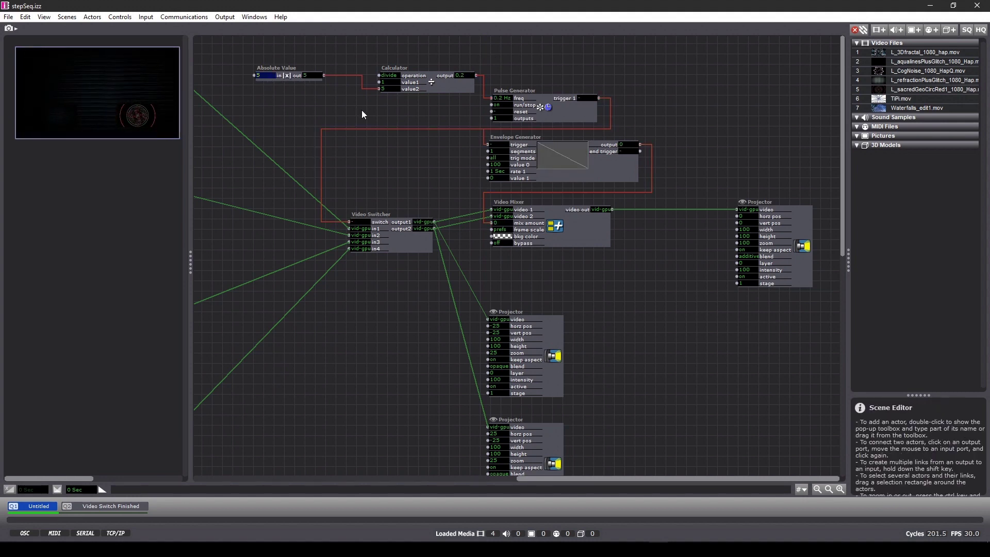
pyautogui.click(498, 100)
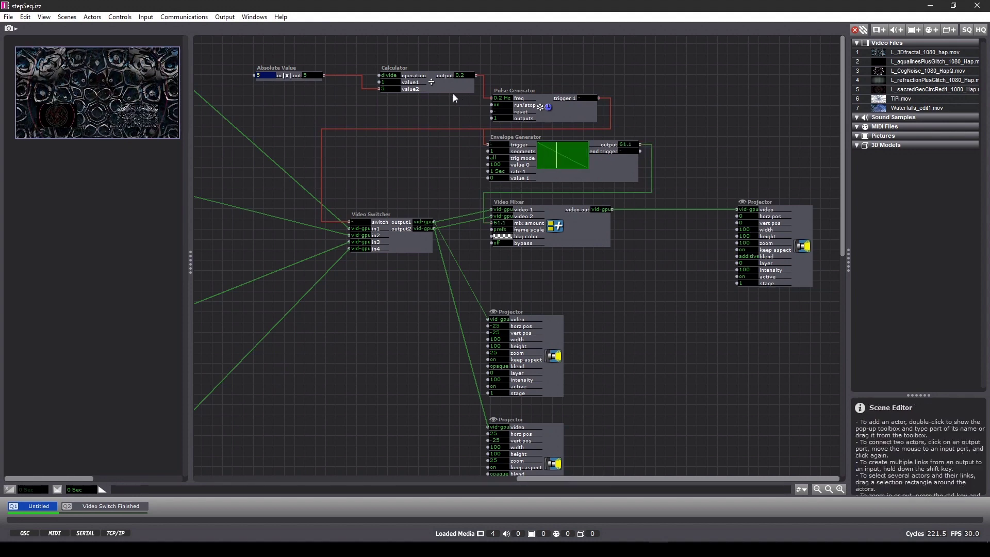
# Move the Absolute Value and Calculator up together, and add a second Calculator directly below the first.
pyautogui.moveTo(244, 57); pyautogui.dragTo(418, 66)
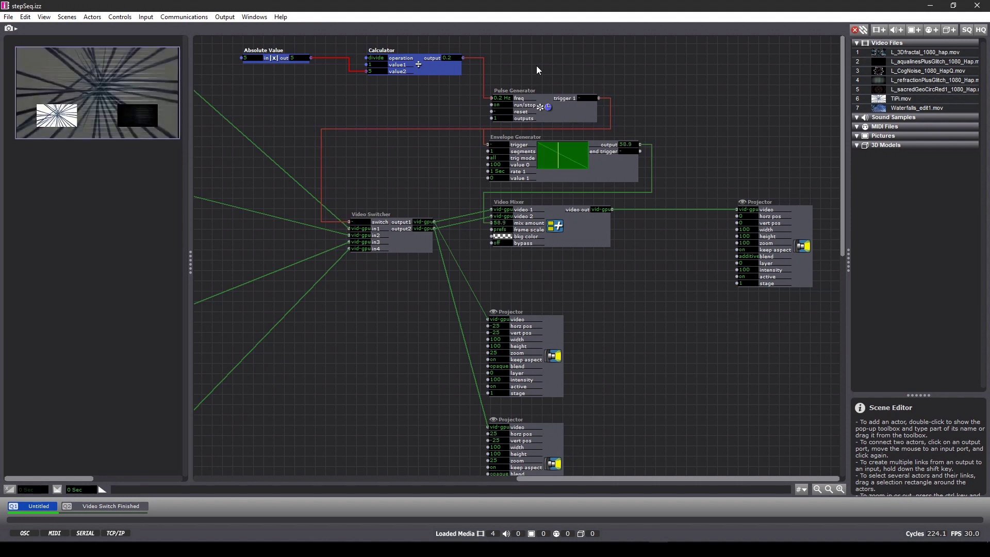
pyautogui.click(372, 103)
pyautogui.doubleClick(352, 98)
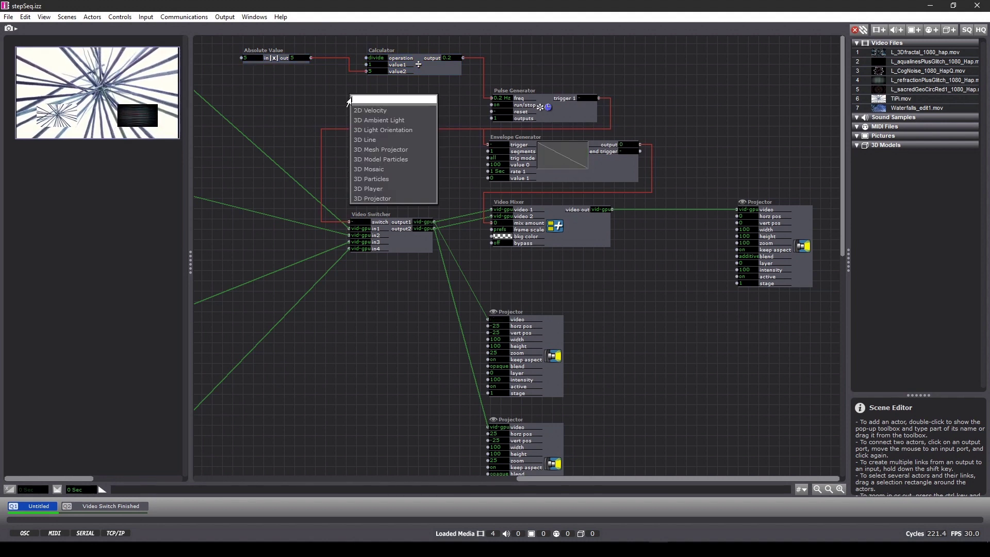
pyautogui.write('calc')
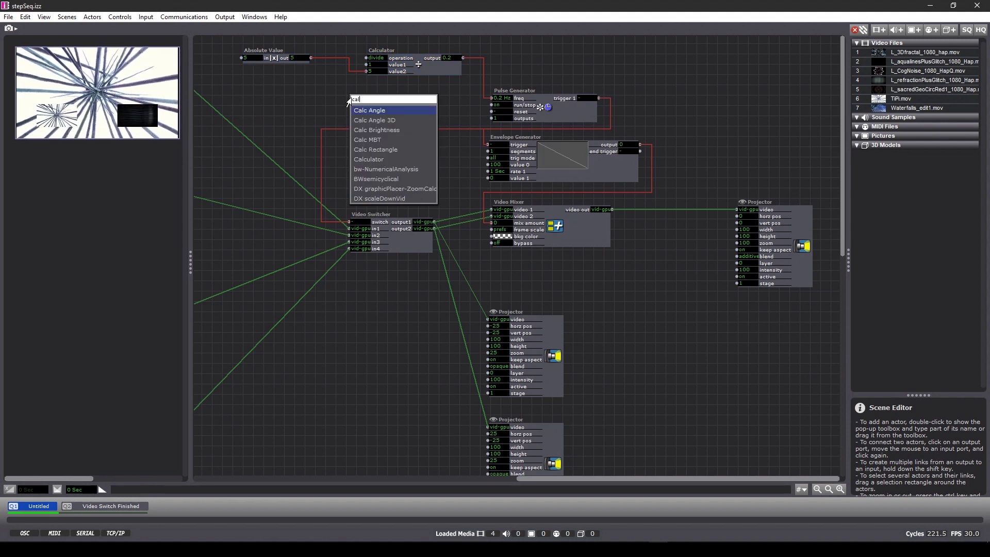
pyautogui.click(361, 157)
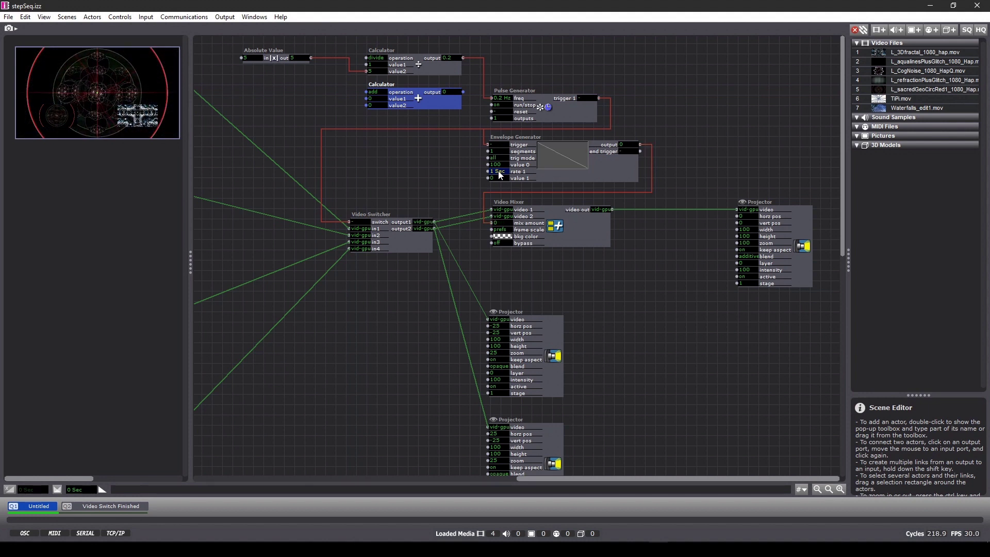
# Link the Absolute Value's out to the second Calculator's value1 and set that Calculator's operation to multiply.
pyautogui.click(312, 57)
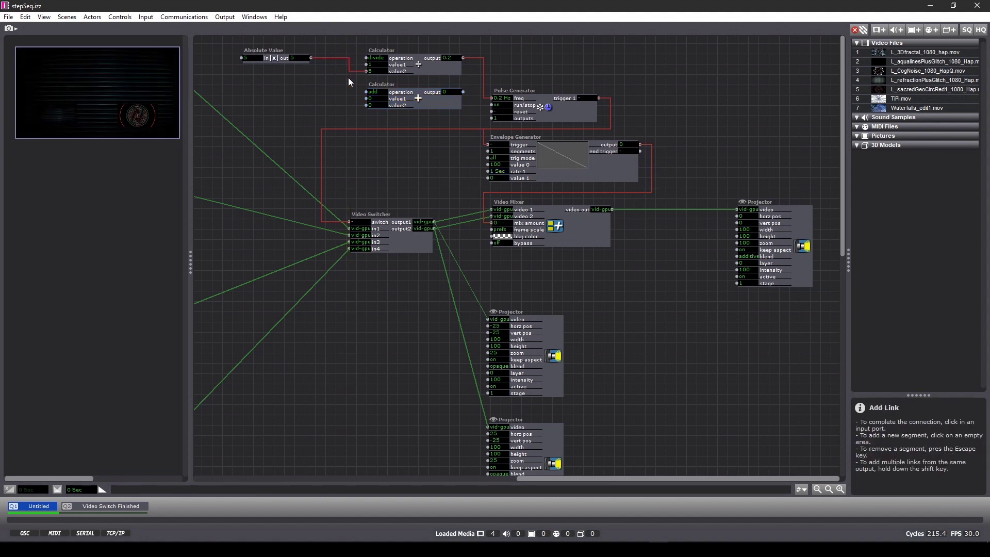
pyautogui.click(366, 100)
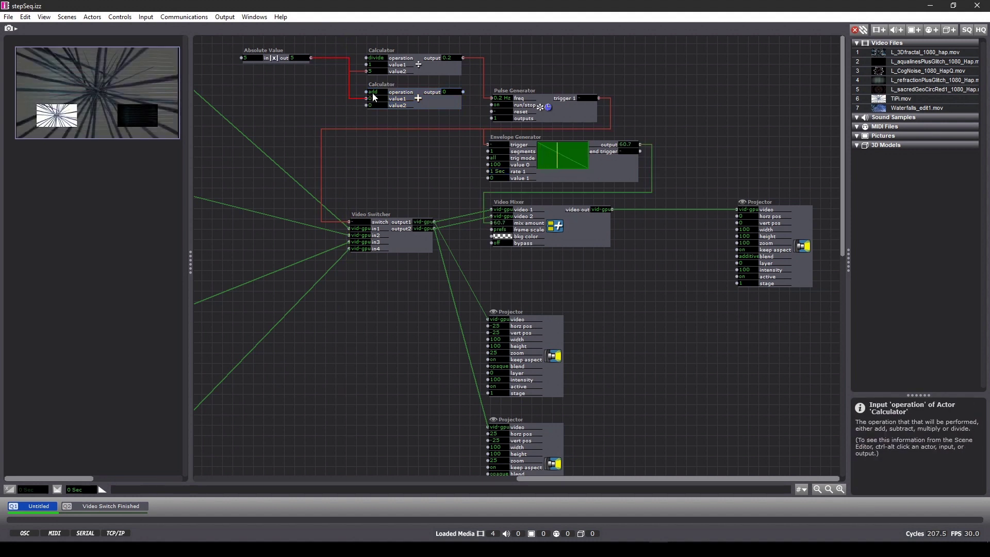
pyautogui.press('Return')
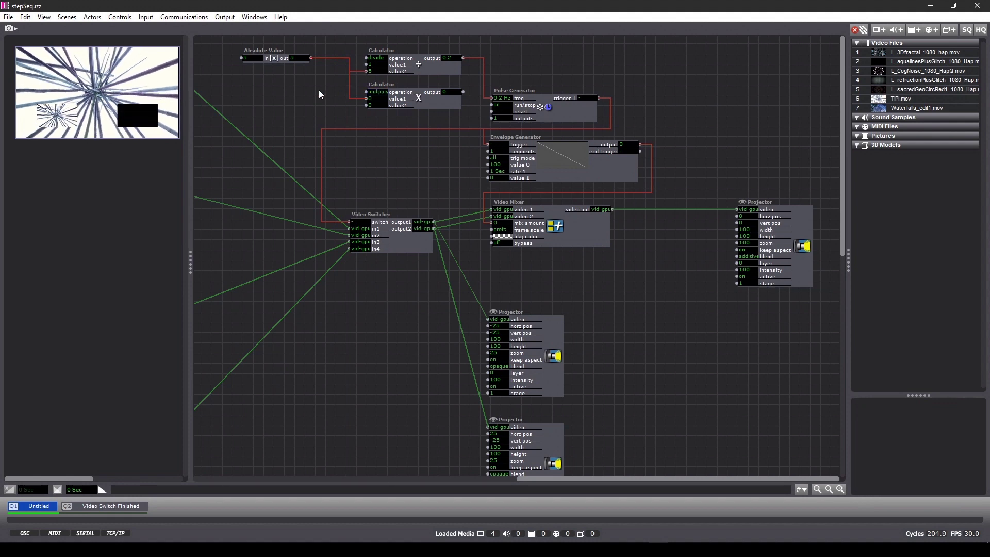
# Set the Absolute Value's input to 6.
pyautogui.click(255, 56)
pyautogui.write('6')
pyautogui.press('Return')
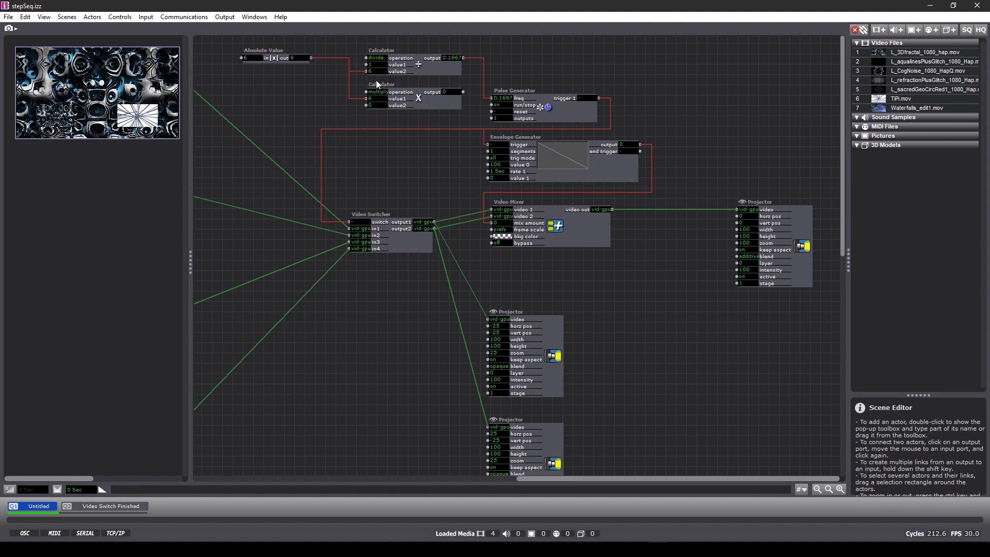
# Set the multiply Calculator's value2 to 1000 and link its output to the Envelope Generator's rate 1.
pyautogui.click(376, 106)
pyautogui.write('100')
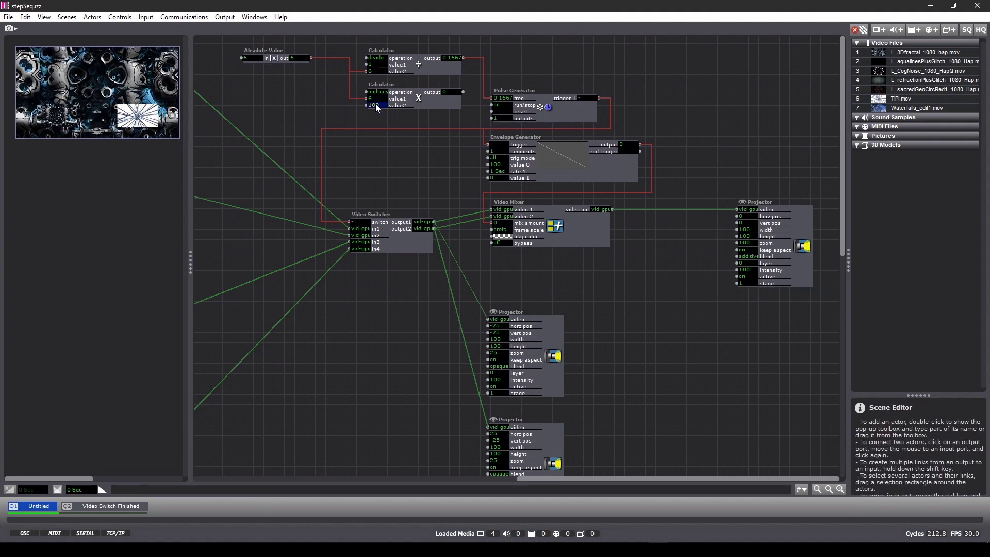
pyautogui.write('0')
pyautogui.press('Return')
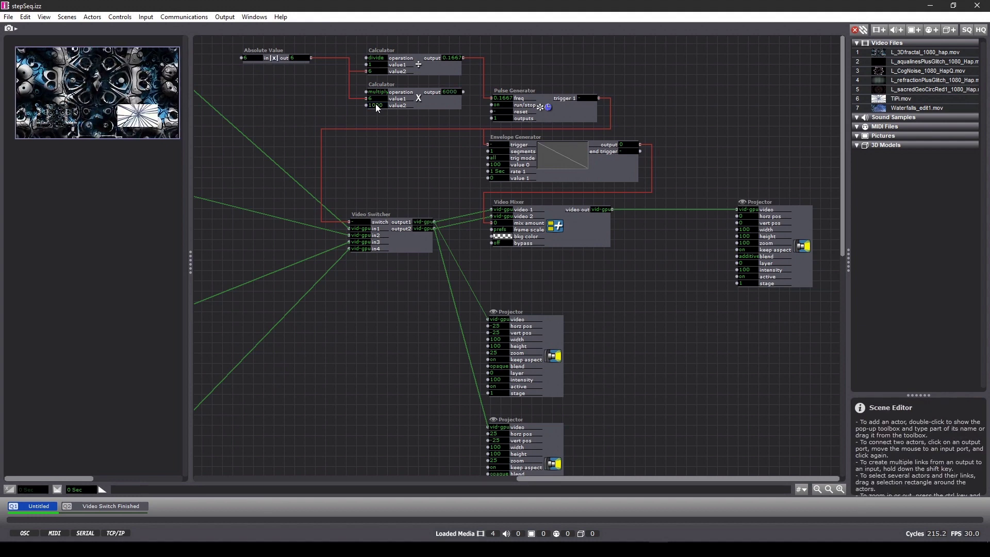
pyautogui.click(463, 92)
pyautogui.click(475, 92)
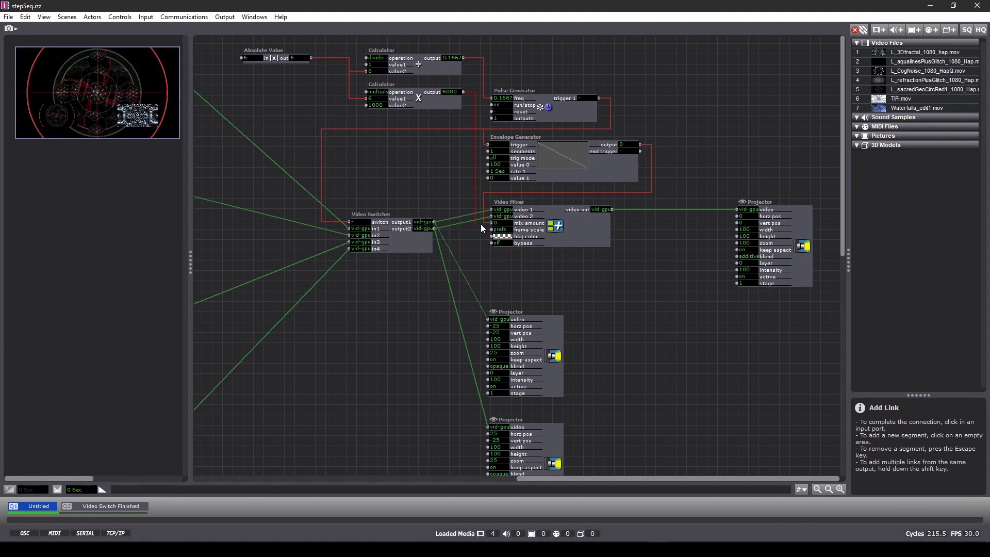
pyautogui.click(487, 171)
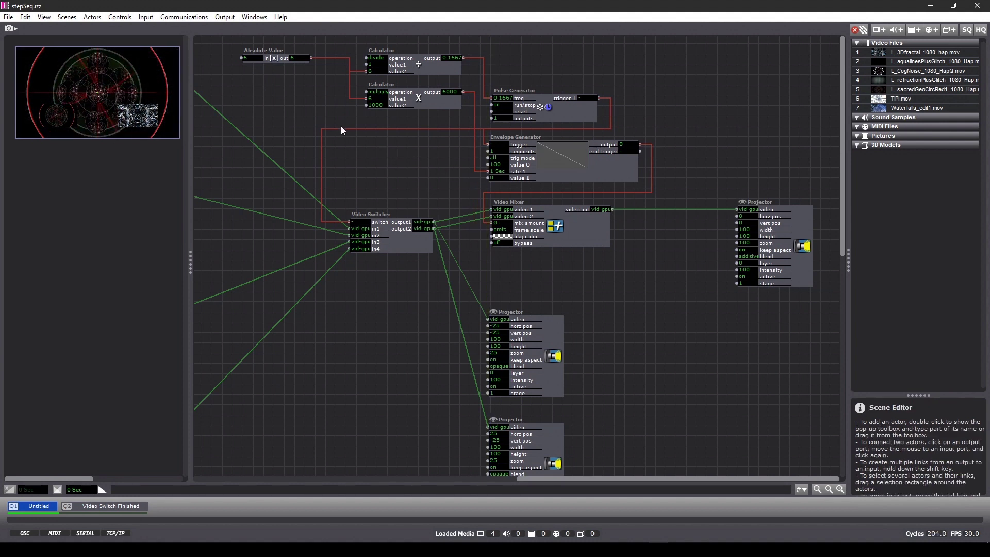
# Set the Absolute Value's input to 7.5.
pyautogui.click(252, 58)
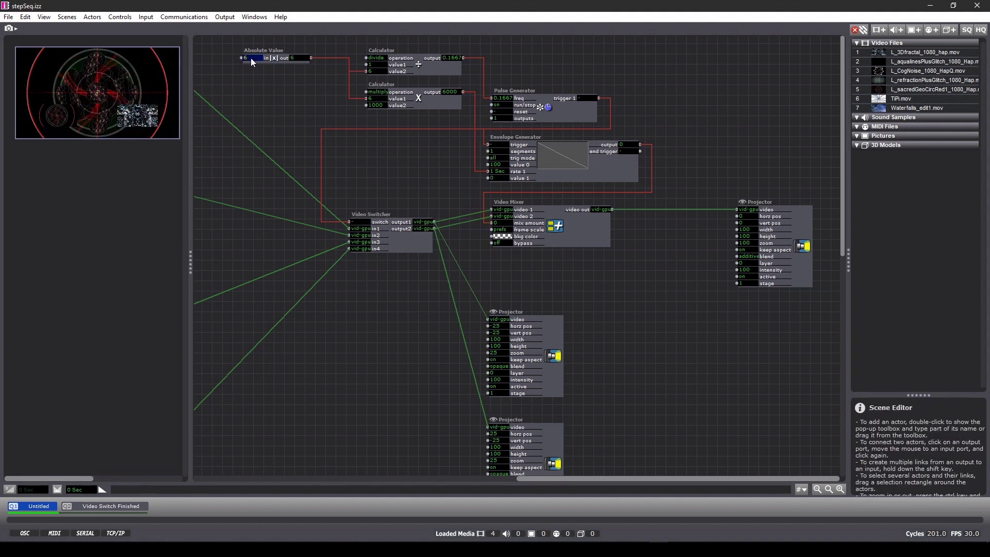
pyautogui.write('7.5')
pyautogui.press('Return')
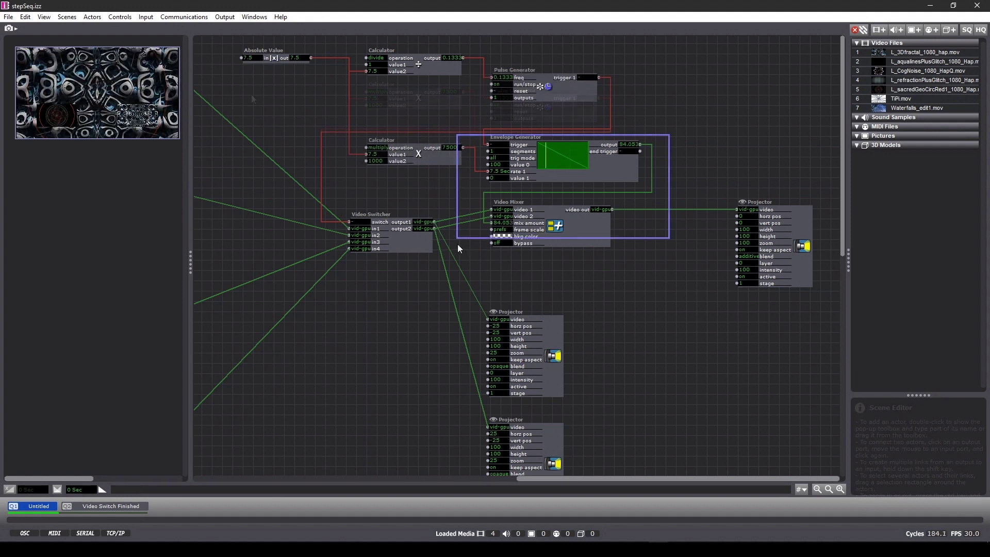
# Cut the multiply Calculator, Envelope Generator and Video Mixer from the scene, and add a User Actor in their place.
pyautogui.moveTo(670, 135); pyautogui.dragTo(458, 245)
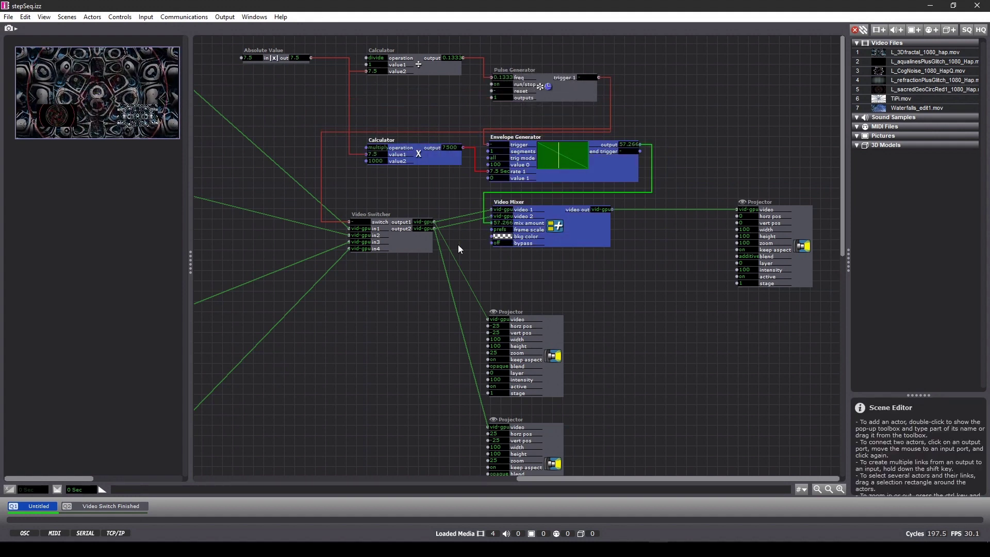
pyautogui.press('Delete')
pyautogui.doubleClick(504, 178)
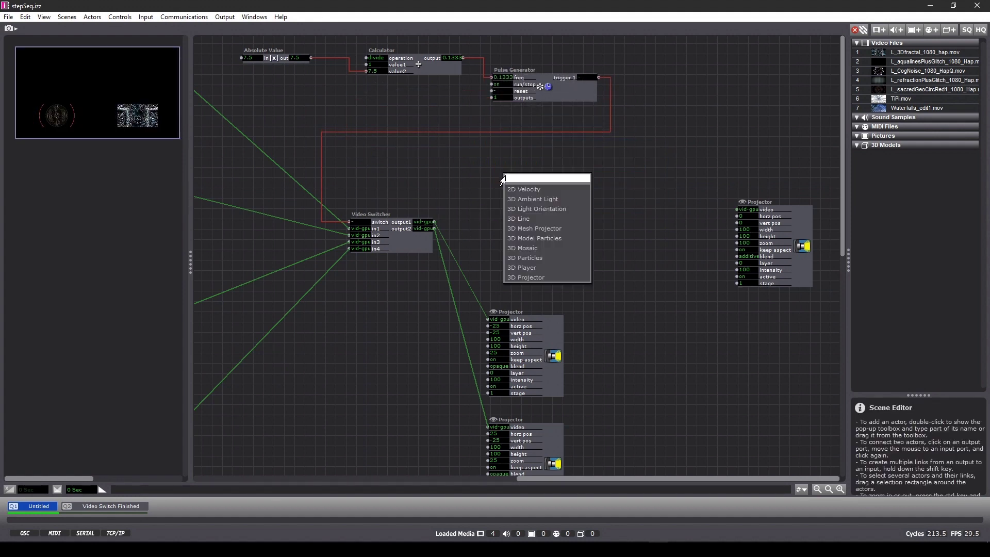
pyautogui.write('user')
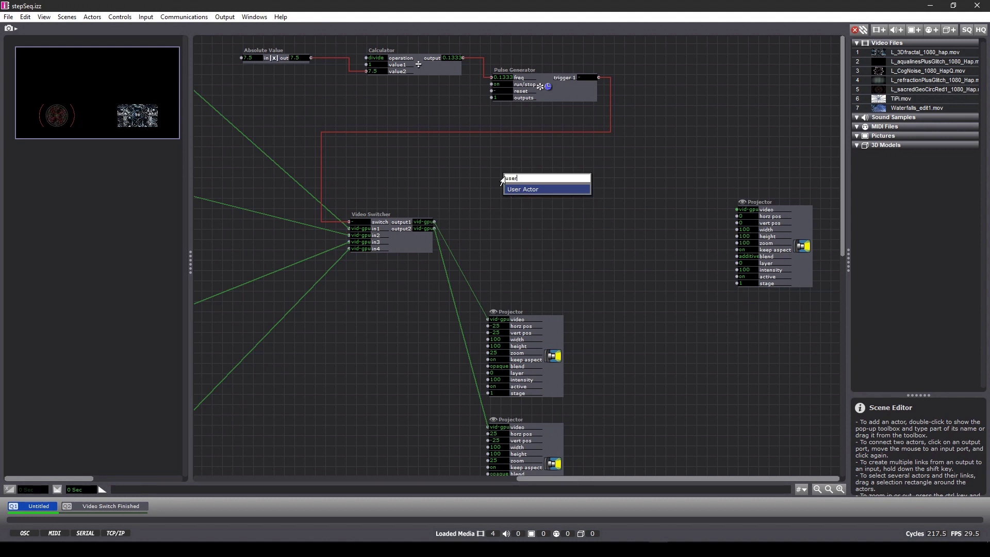
pyautogui.click(517, 187)
# Open the User Actor, paste the cut actors inside it, and move them to the middle of the editor.
pyautogui.doubleClick(511, 177)
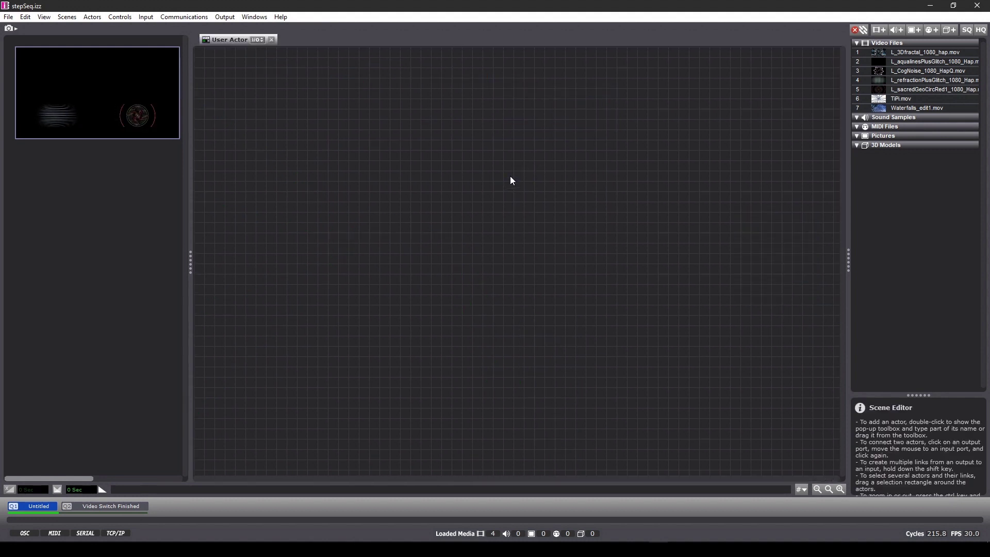
pyautogui.hotkey('ctrl', 'v')
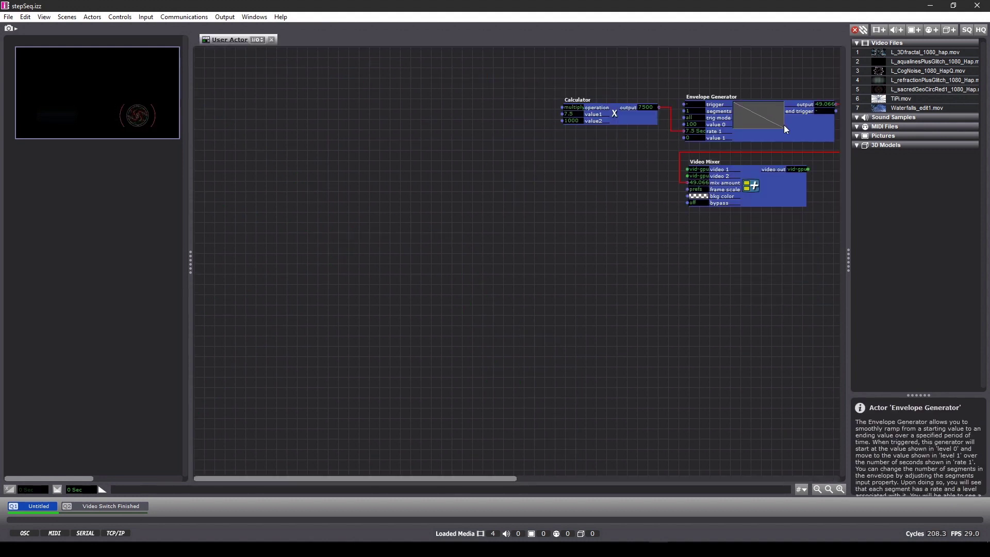
pyautogui.moveTo(818, 129); pyautogui.dragTo(570, 164)
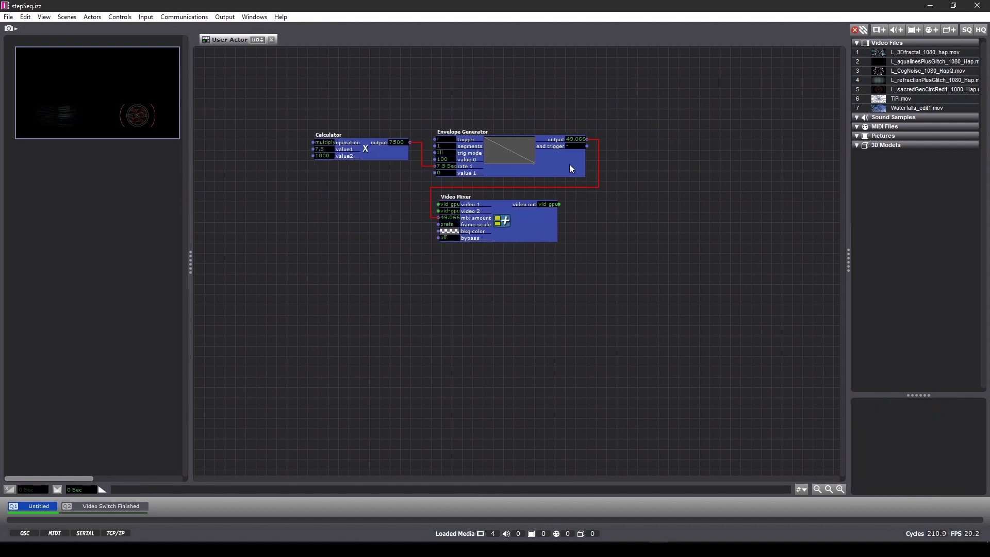
# Add a User Input beside the Calculator and link it to the Calculator's value1.
pyautogui.doubleClick(246, 133)
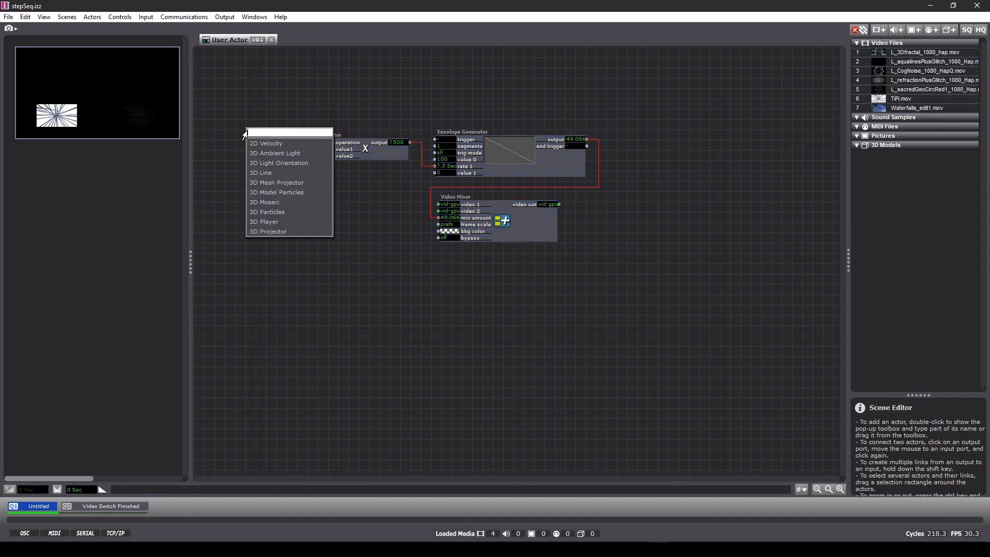
pyautogui.write('user')
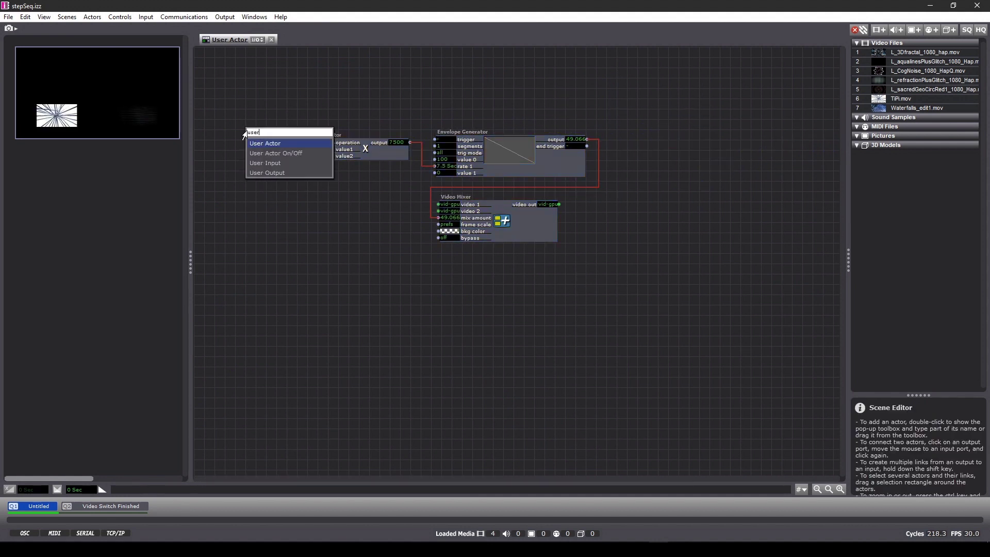
pyautogui.click(258, 162)
pyautogui.moveTo(263, 124)
pyautogui.mouseDown()
pyautogui.moveTo(276, 148)
pyautogui.moveTo(286, 144)
pyautogui.moveTo(263, 142)
pyautogui.mouseUp()
pyautogui.click(352, 76)
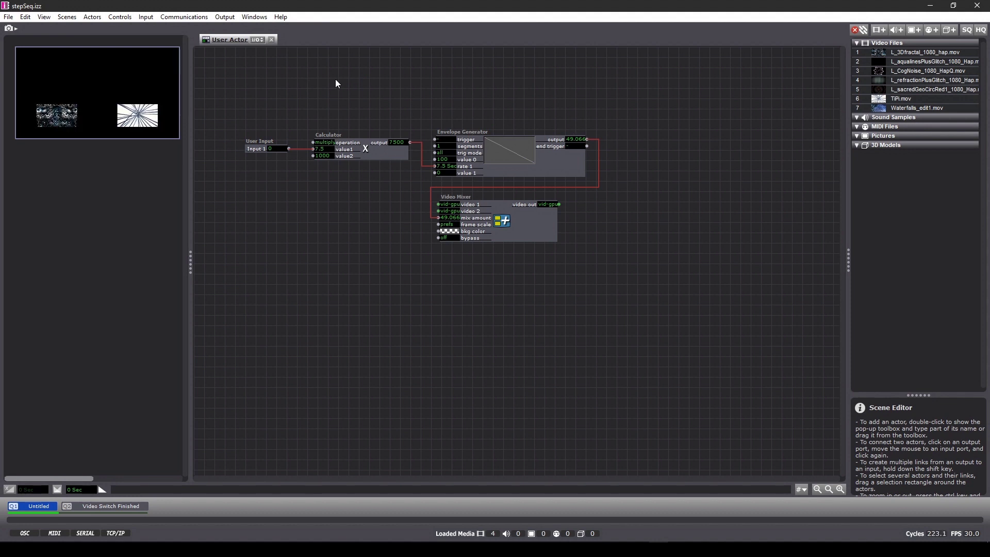
# Add a User Input linked to the Envelope Generator's trigger, and place it just above the Calculator.
pyautogui.doubleClick(335, 81)
pyautogui.write('user')
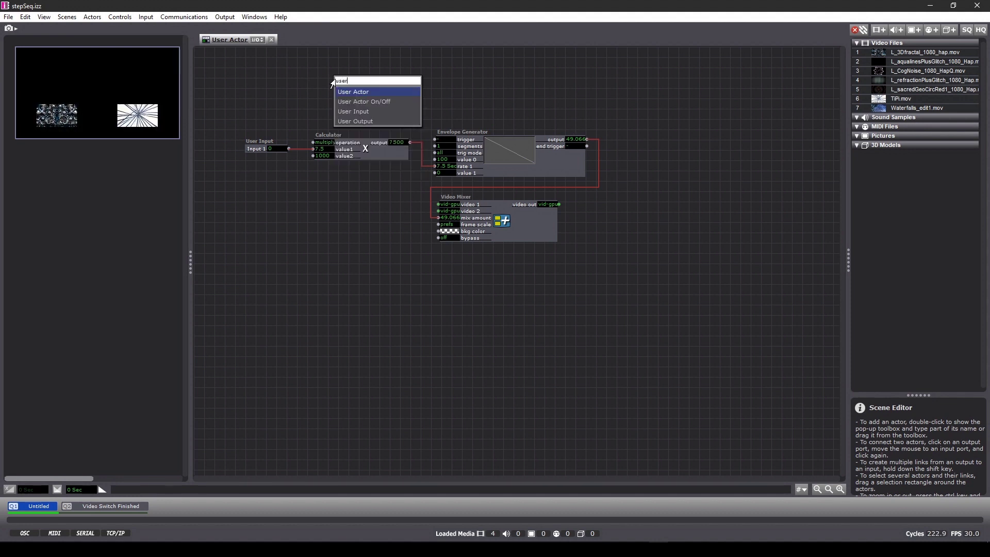
pyautogui.click(346, 111)
pyautogui.click(375, 79)
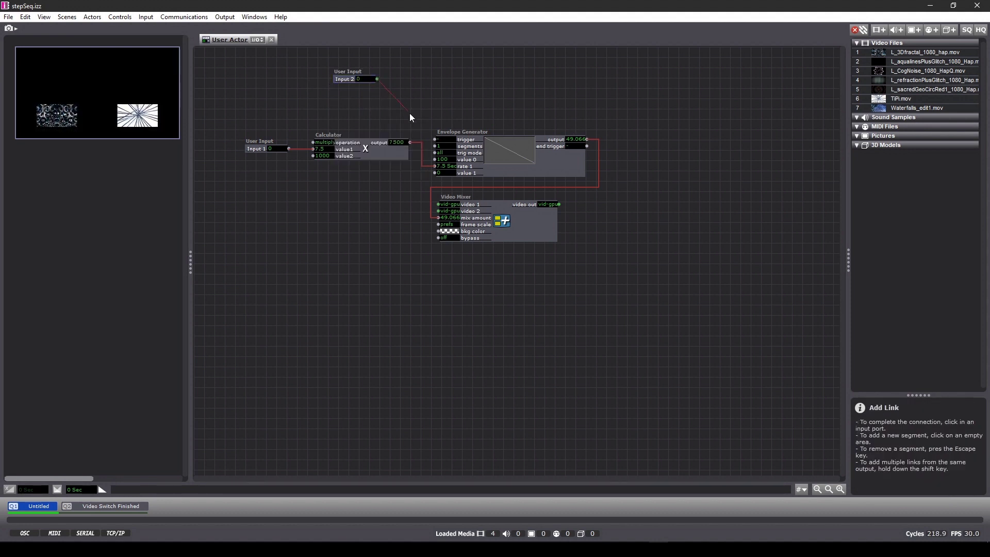
pyautogui.click(435, 140)
pyautogui.moveTo(335, 80); pyautogui.dragTo(341, 120)
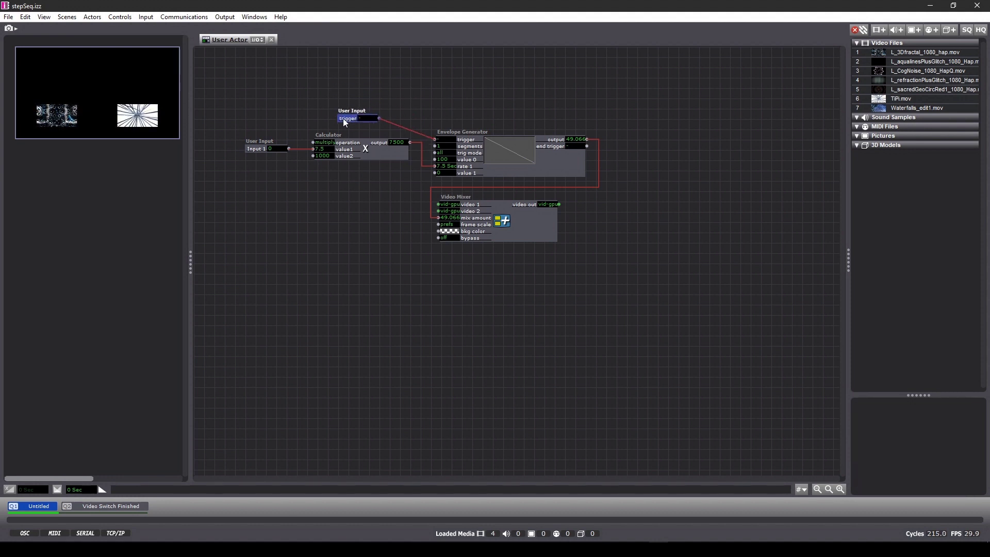
# Add two stacked User Inputs and link them to the Video Mixer's video 1 and video 2.
pyautogui.doubleClick(276, 225)
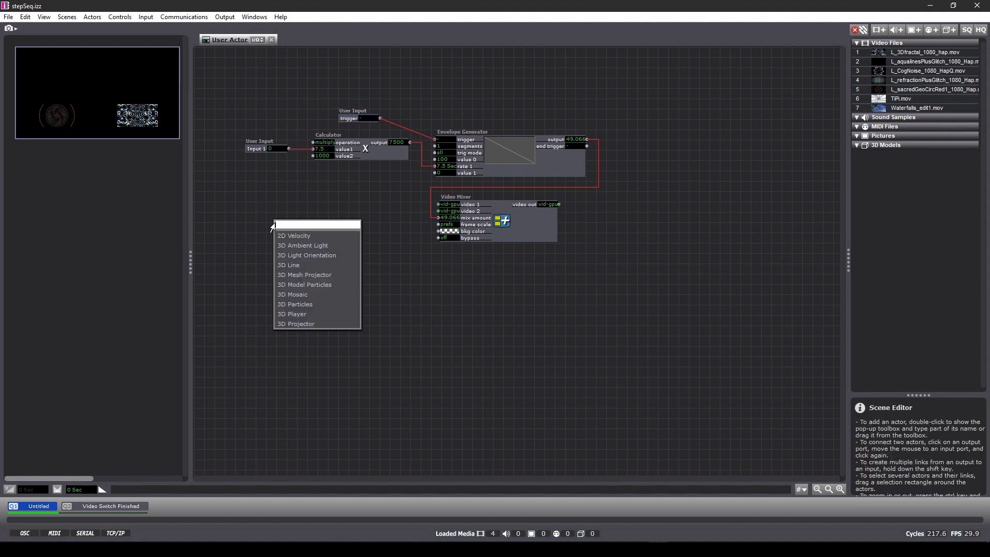
pyautogui.write('user')
pyautogui.click(279, 249)
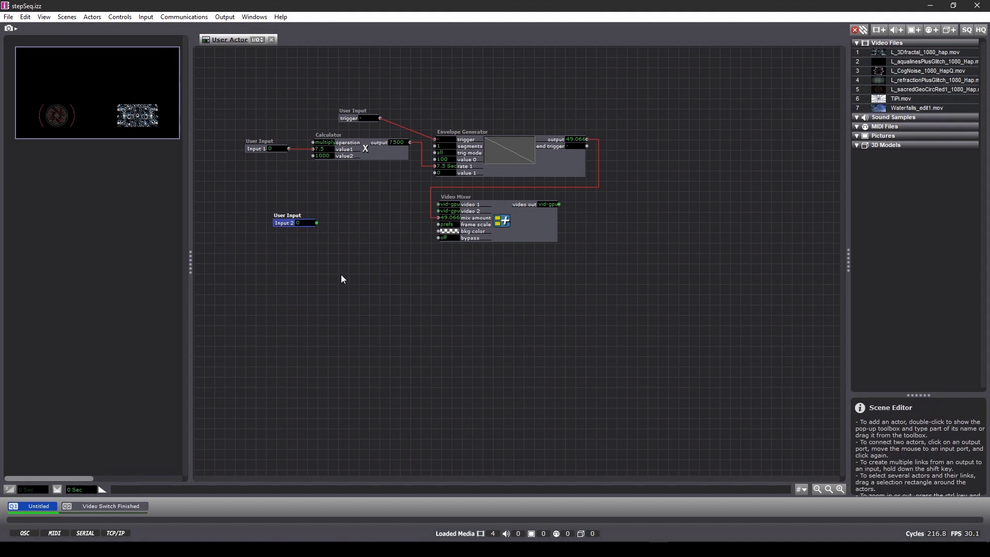
pyautogui.hotkey('ctrl', 'd')
pyautogui.moveTo(296, 231); pyautogui.dragTo(438, 204)
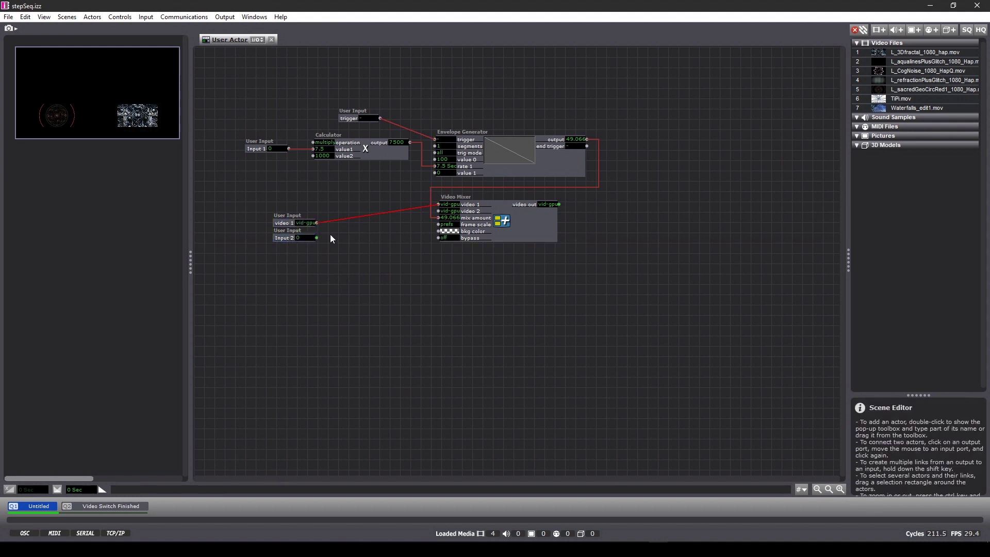
pyautogui.moveTo(317, 238); pyautogui.dragTo(439, 211)
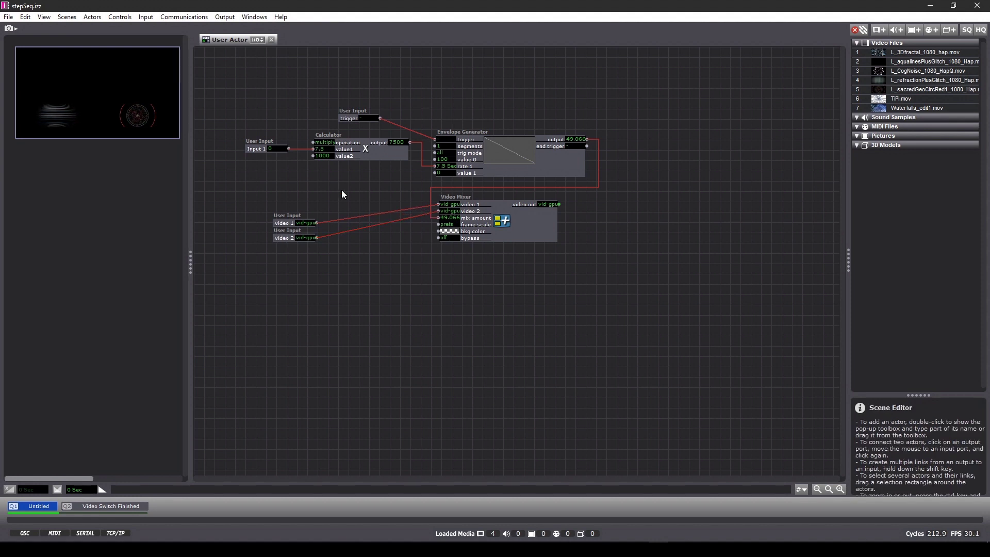
# Add a User Output and link the Video Mixer's video out to it.
pyautogui.doubleClick(604, 232)
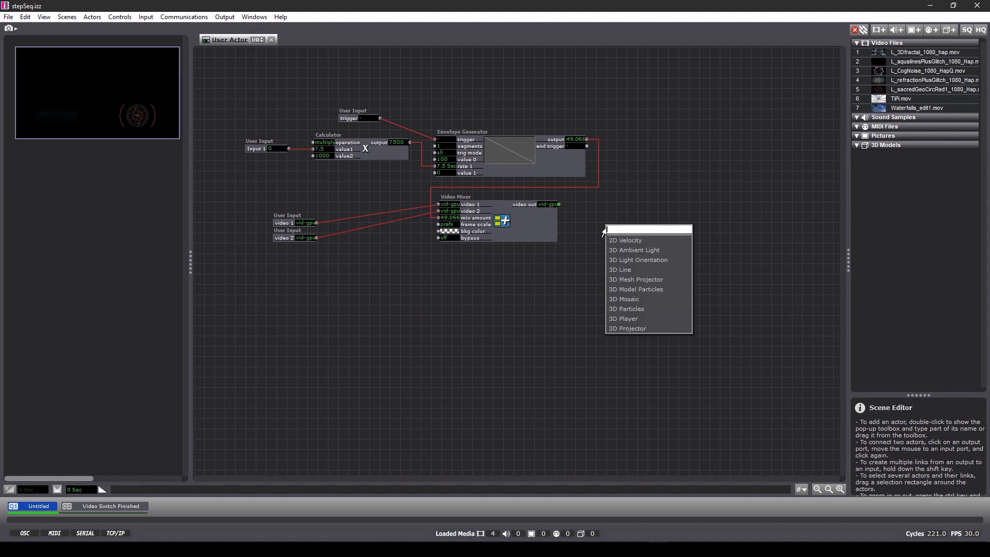
pyautogui.write('user')
pyautogui.click(622, 270)
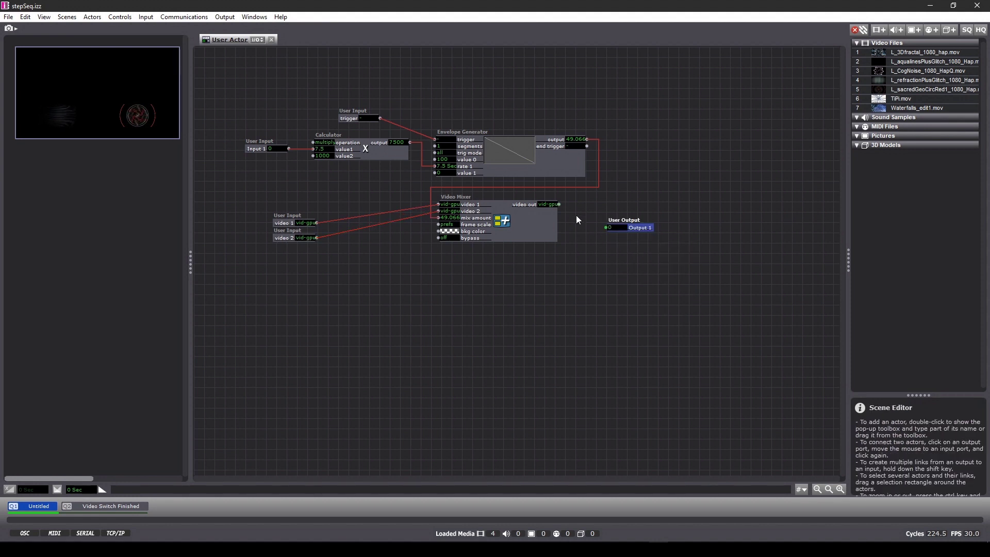
pyautogui.click(559, 204)
pyautogui.click(606, 227)
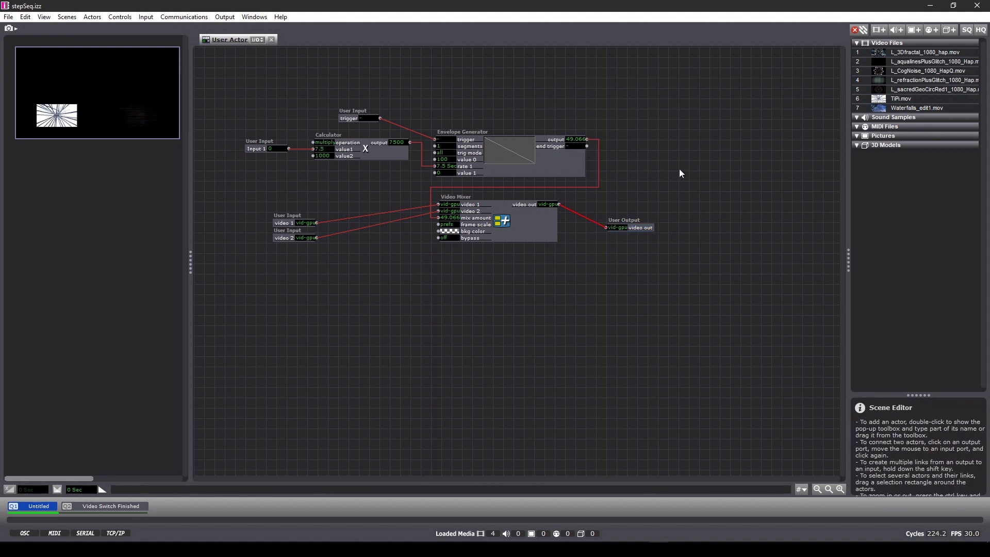
# Close the User Actor with Save & Update All, and rename it Video CrossFader.
pyautogui.click(272, 40)
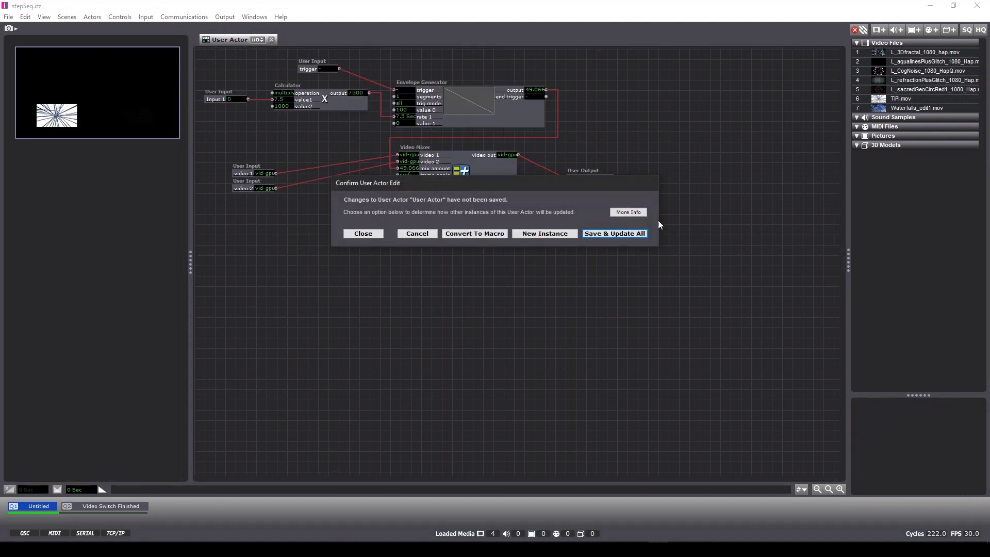
pyautogui.click(603, 233)
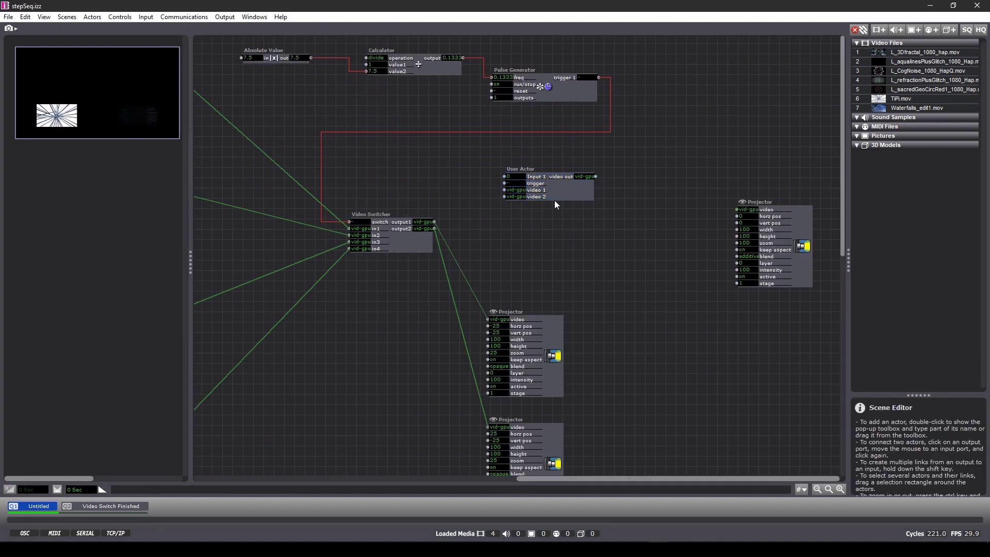
pyautogui.rightClick(532, 168)
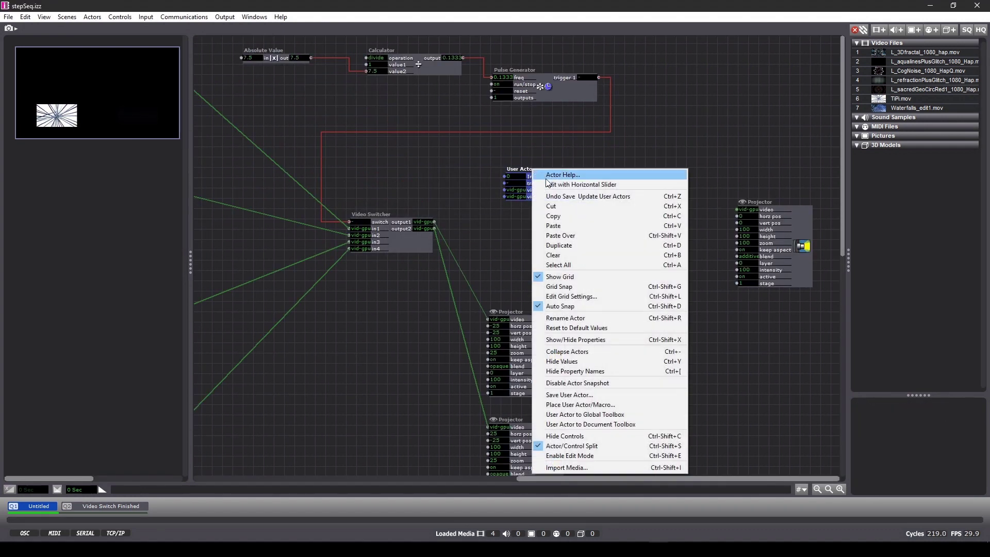
pyautogui.click(562, 318)
pyautogui.write('Video ')
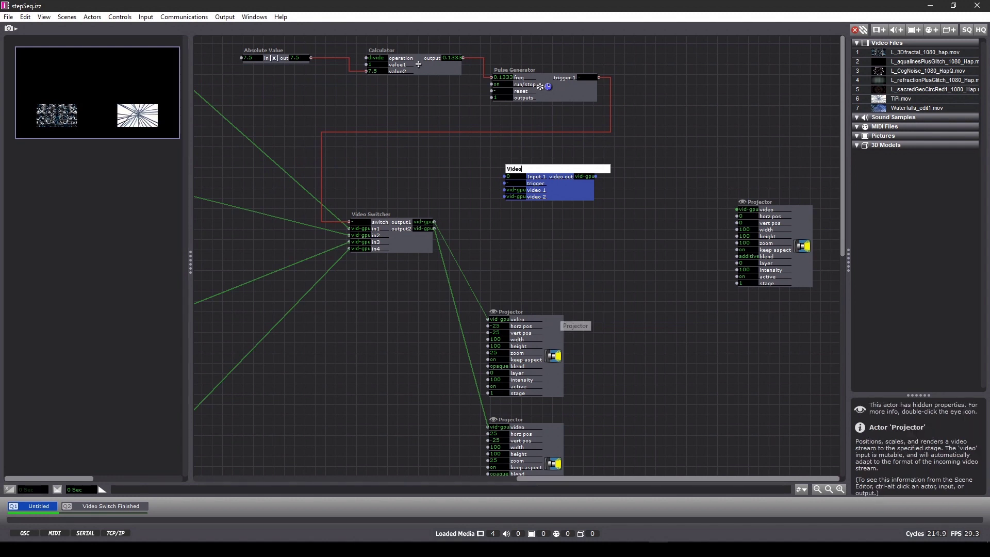
pyautogui.write('CrossFader')
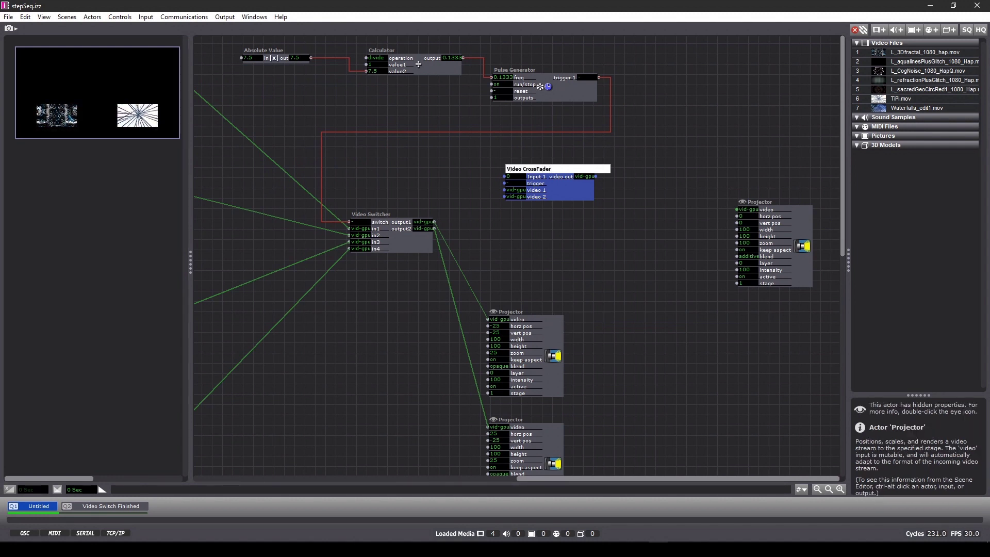
pyautogui.press('Return')
# Move the Video CrossFader beside the Video Switcher, and link the Switcher's output1 and output2 to its video 1 and video 2.
pyautogui.moveTo(571, 181); pyautogui.dragTo(564, 228)
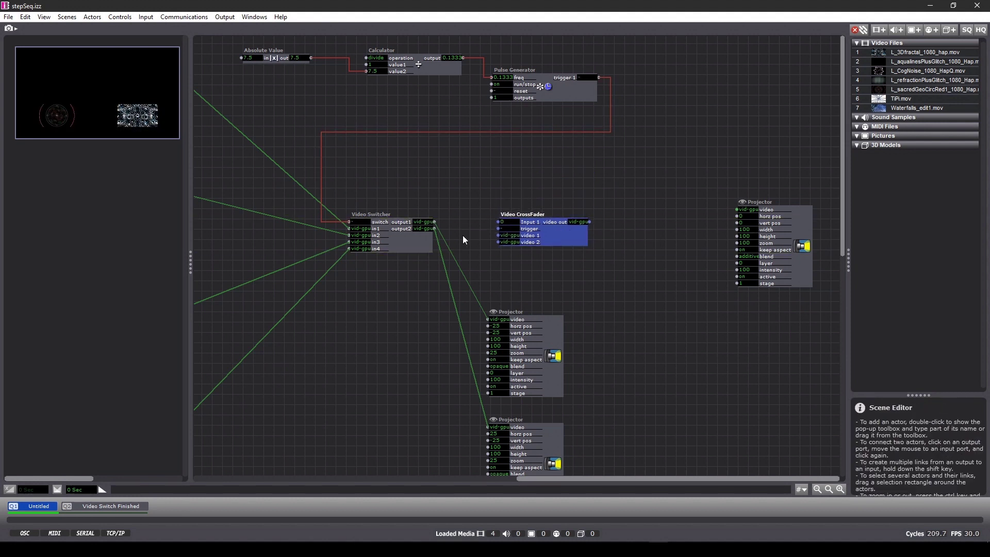
pyautogui.moveTo(432, 221); pyautogui.dragTo(498, 235)
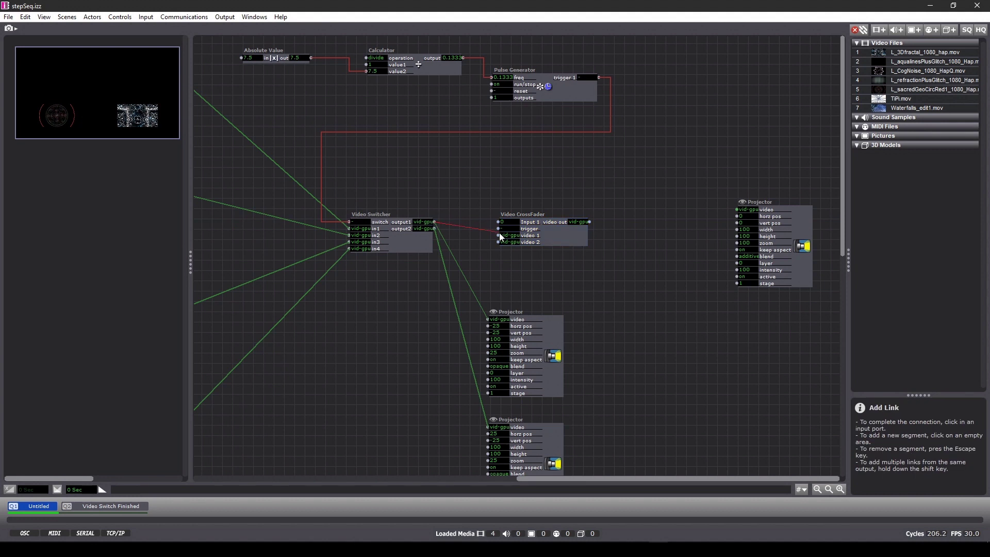
pyautogui.moveTo(434, 228); pyautogui.dragTo(496, 242)
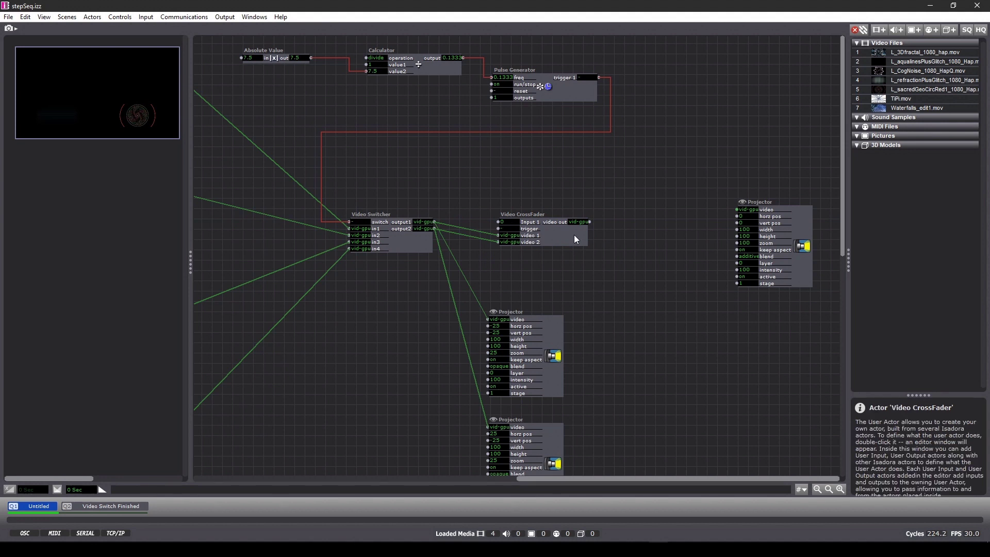
# Rename the Video CrossFader's Input 1 property to Time [secs], and close its editor with Save & Update All.
pyautogui.doubleClick(559, 243)
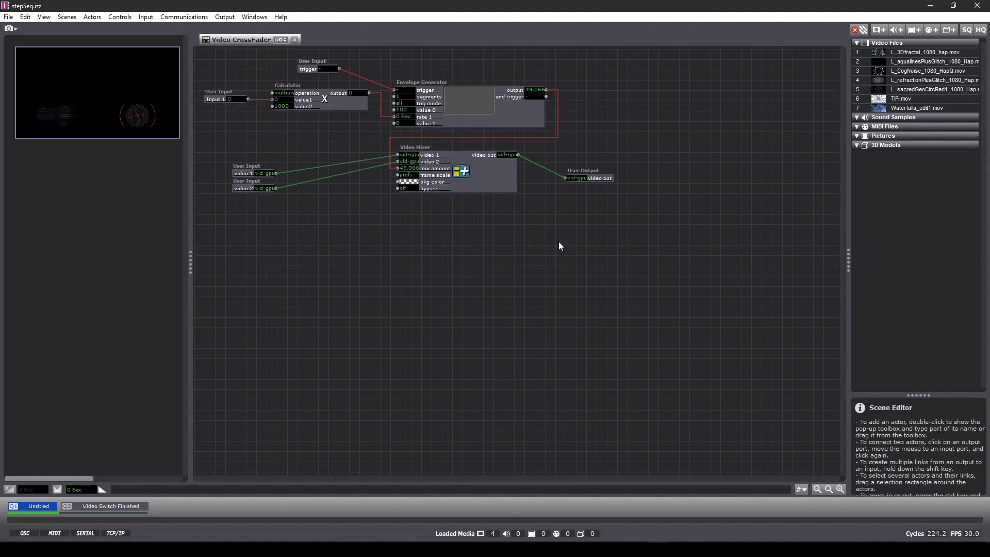
pyautogui.doubleClick(212, 100)
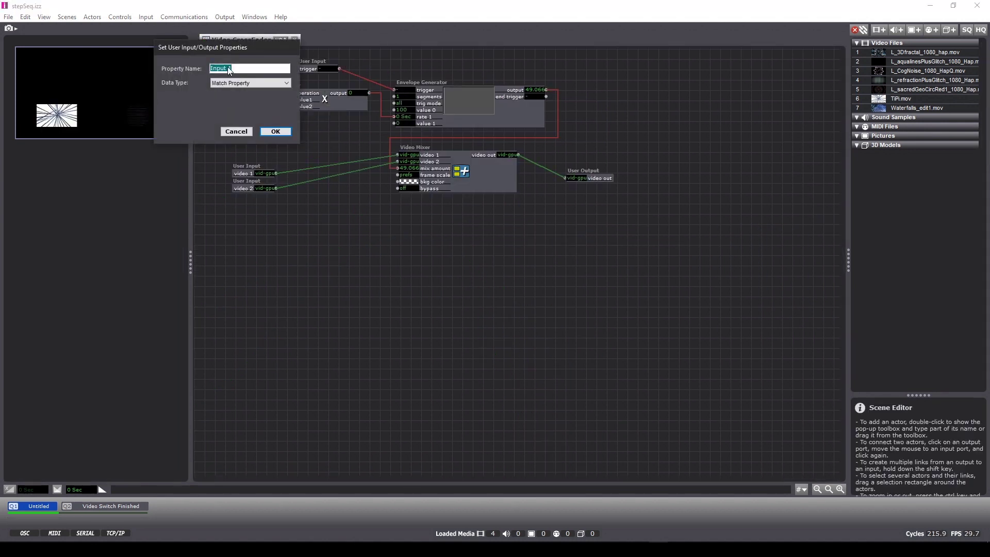
pyautogui.write('Time [secs')
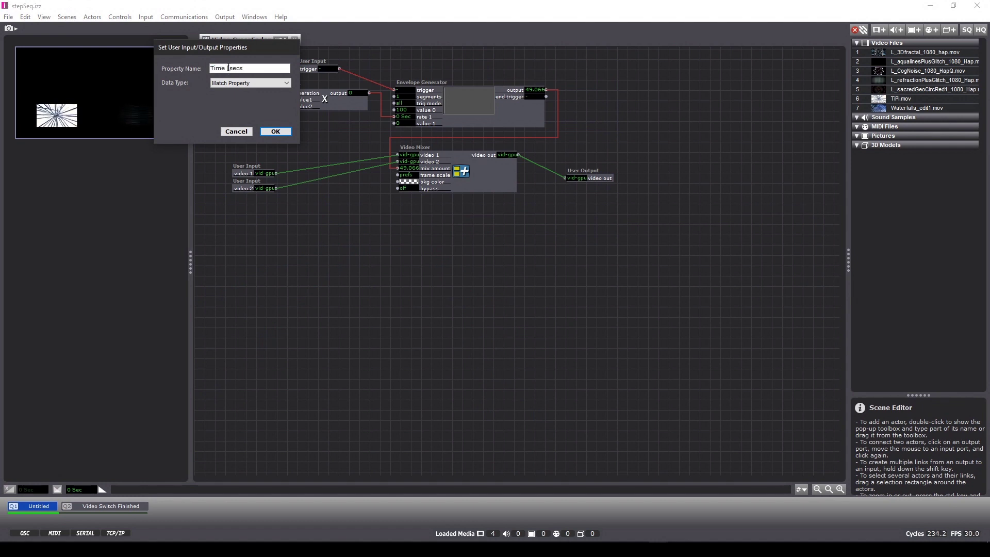
pyautogui.click(274, 133)
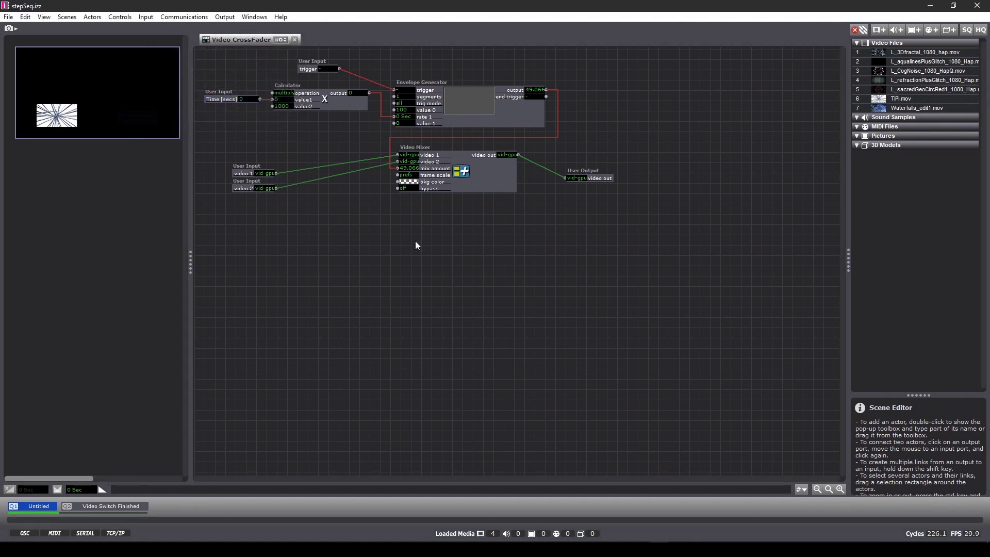
pyautogui.click(295, 40)
pyautogui.click(637, 229)
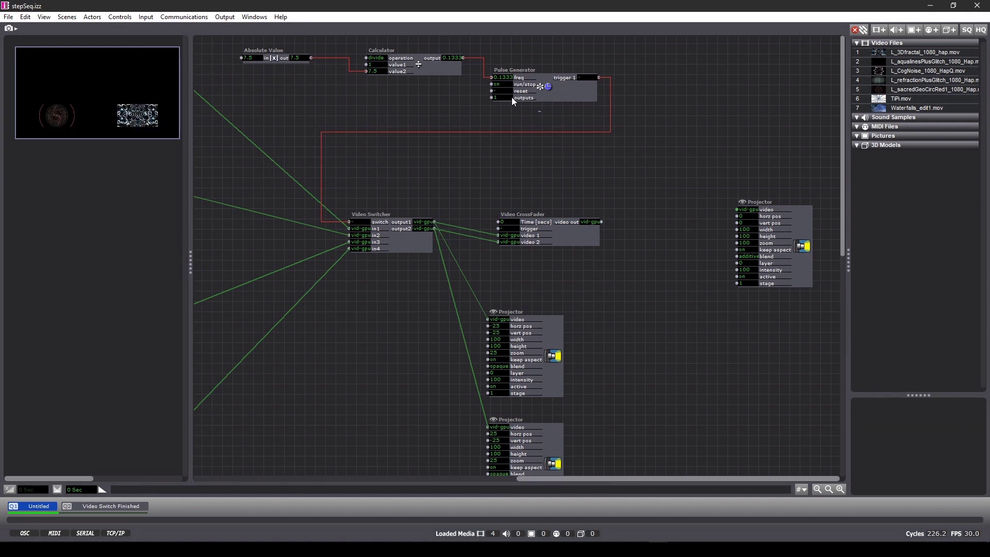
# Cut the linked Calculator and Pulse Generator from the scene, and add a new User Actor near the Absolute Value actor.
pyautogui.moveTo(542, 111); pyautogui.dragTo(410, 43)
pyautogui.press('Delete')
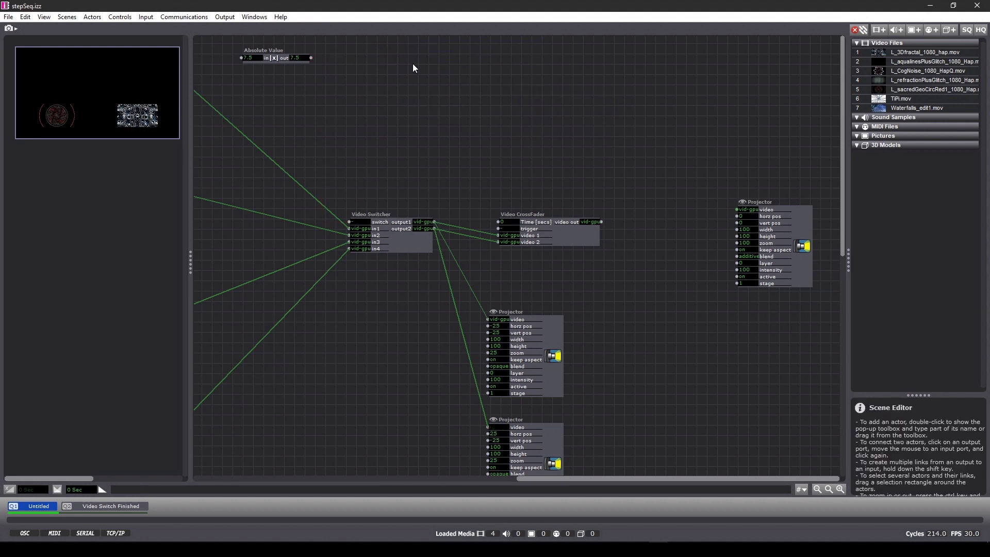
pyautogui.doubleClick(412, 64)
pyautogui.write('user')
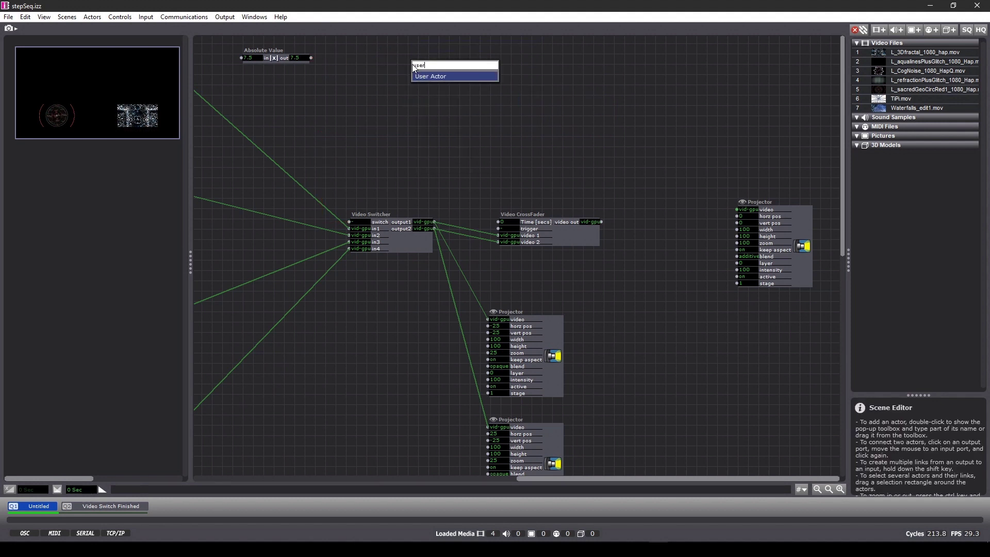
pyautogui.click(419, 74)
# Open the new User Actor, paste the Calculator and Pulse Generator inside, and move them to the middle of its canvas.
pyautogui.doubleClick(414, 61)
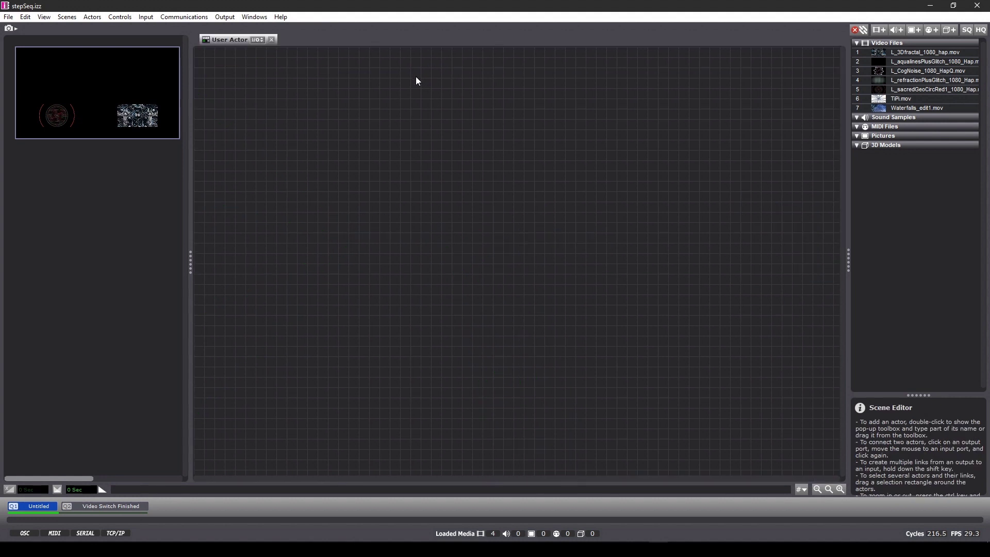
pyautogui.doubleClick(414, 91)
pyautogui.click(382, 104)
pyautogui.hotkey('ctrl', 'v')
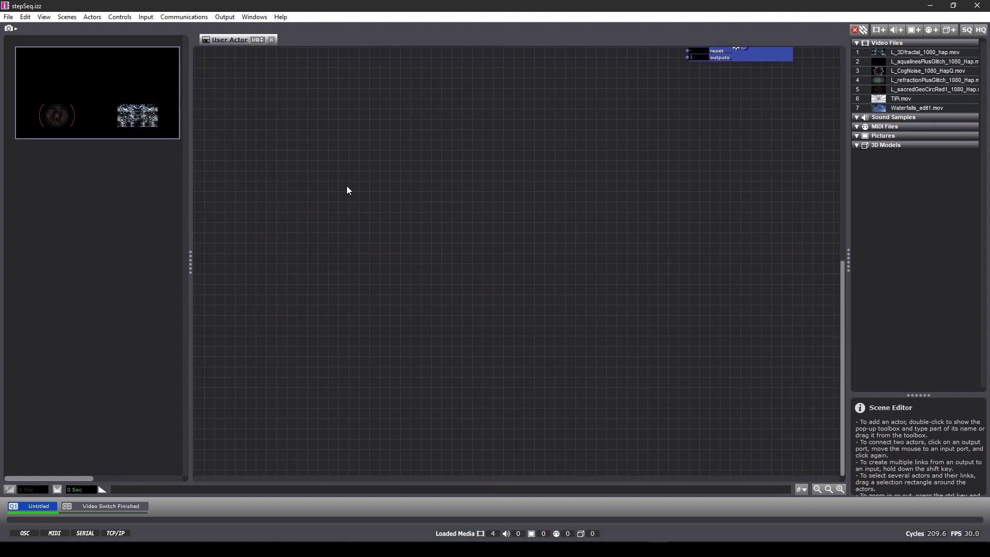
pyautogui.moveTo(766, 48); pyautogui.dragTo(534, 277)
# Add a User Input beside the Calculator and link it to the Calculator's value2.
pyautogui.doubleClick(297, 194)
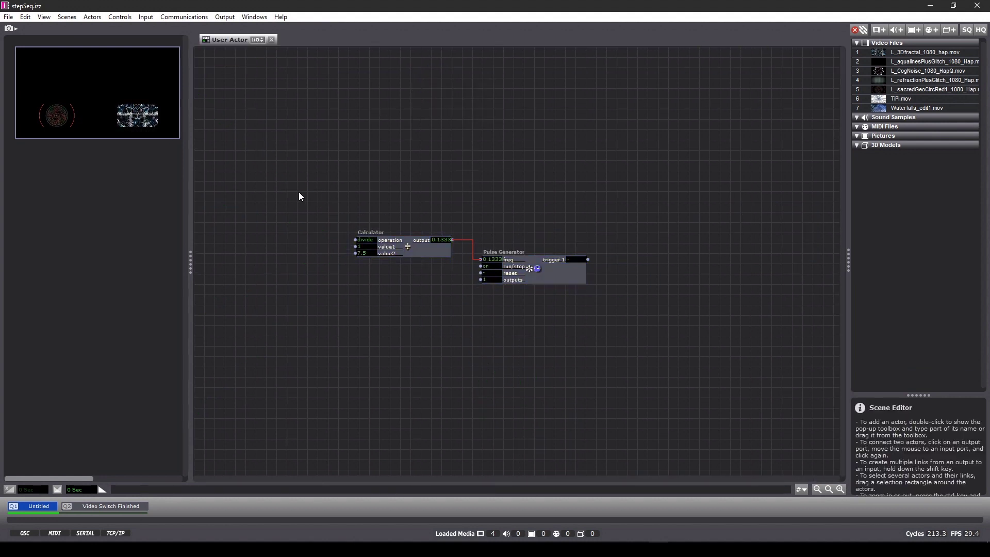
pyautogui.write('user')
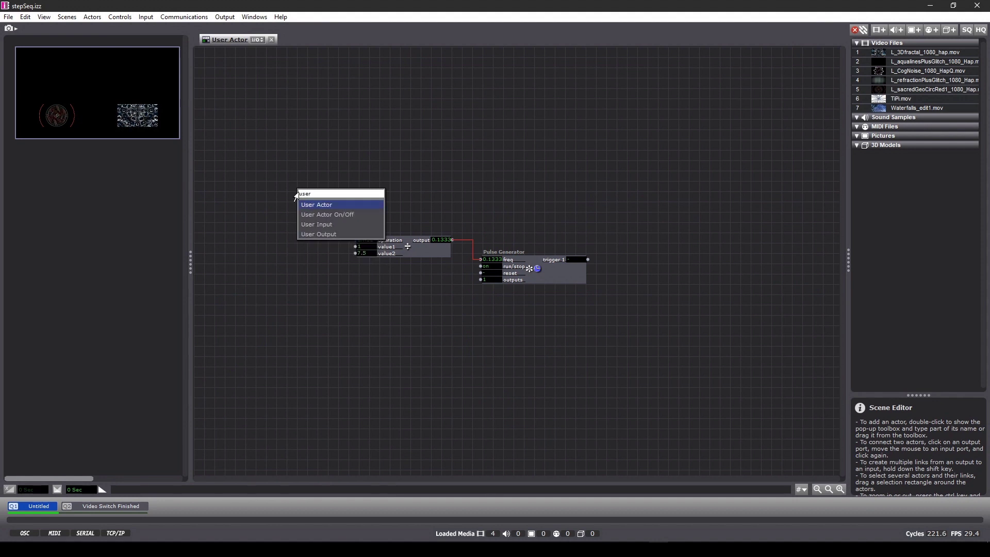
pyautogui.click(305, 225)
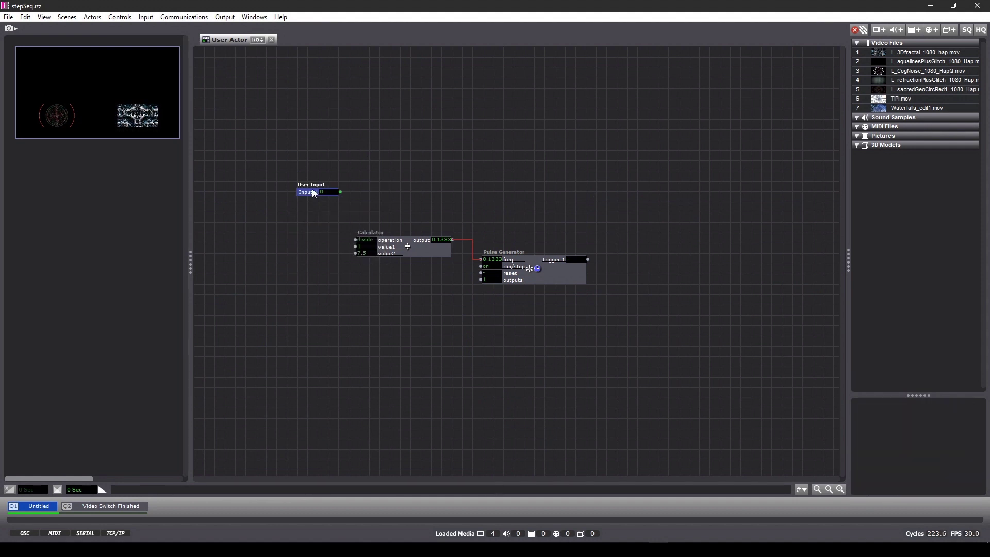
pyautogui.moveTo(313, 193); pyautogui.dragTo(288, 241)
pyautogui.click(315, 240)
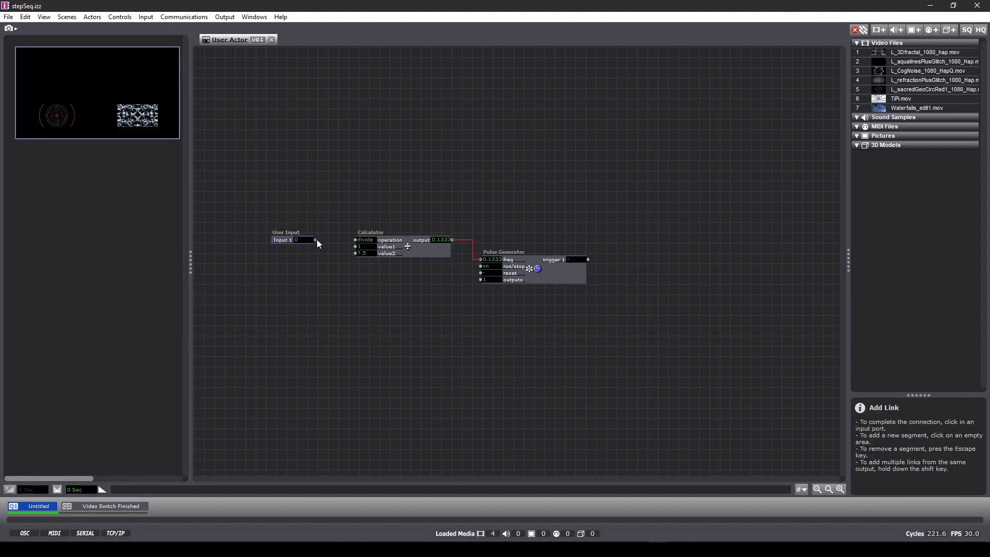
pyautogui.click(355, 246)
pyautogui.doubleClick(278, 241)
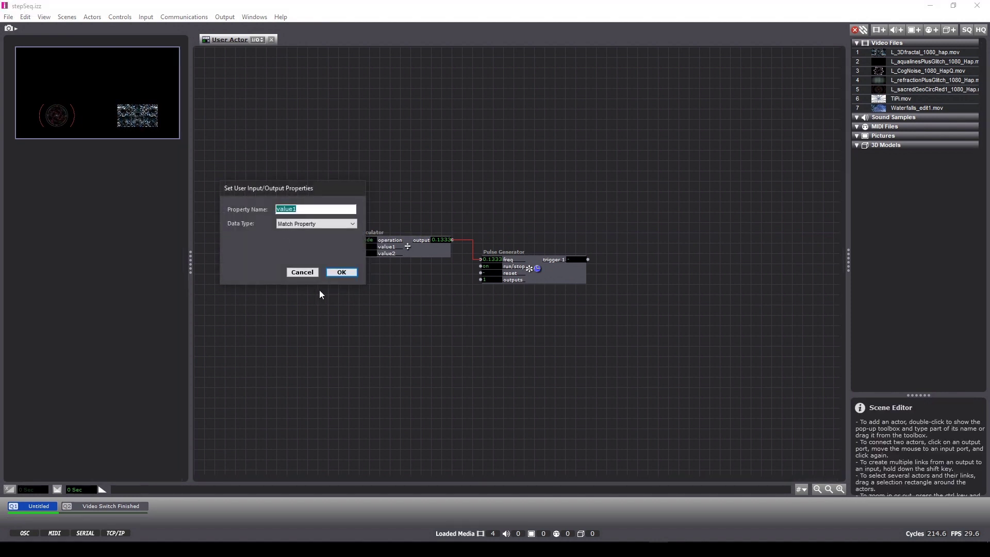
pyautogui.click(303, 273)
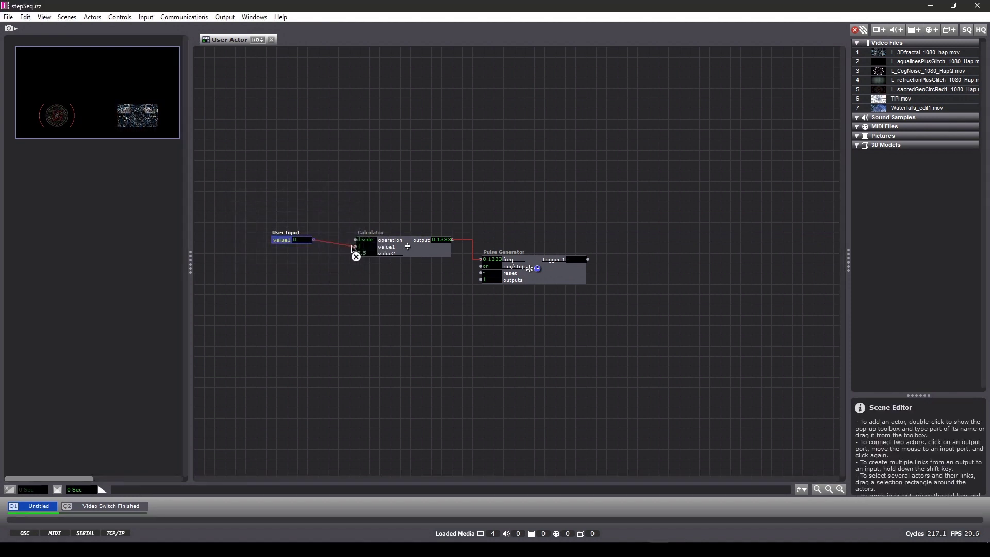
pyautogui.click(356, 254)
# Rename the Calculator's User Input property to Time [secs].
pyautogui.doubleClick(280, 239)
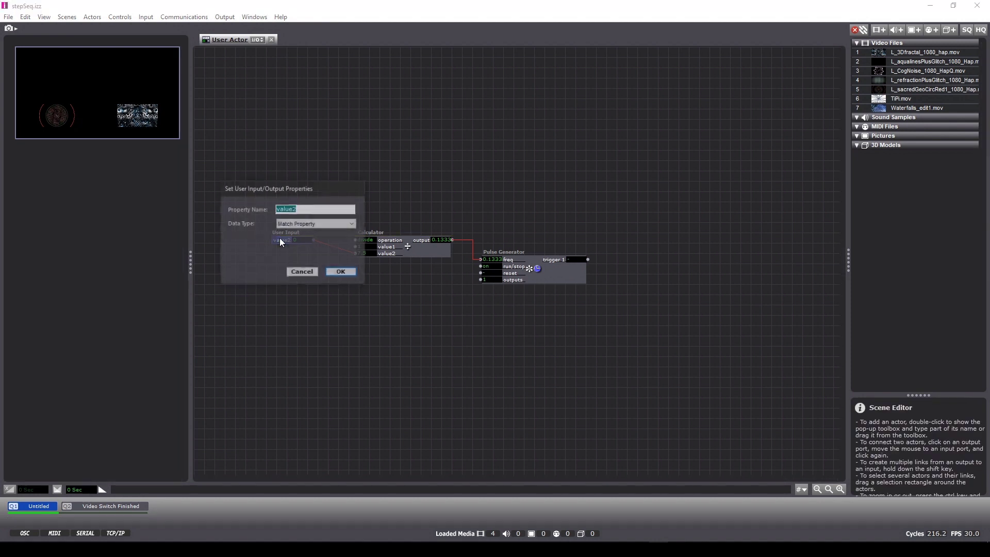
pyautogui.write('T')
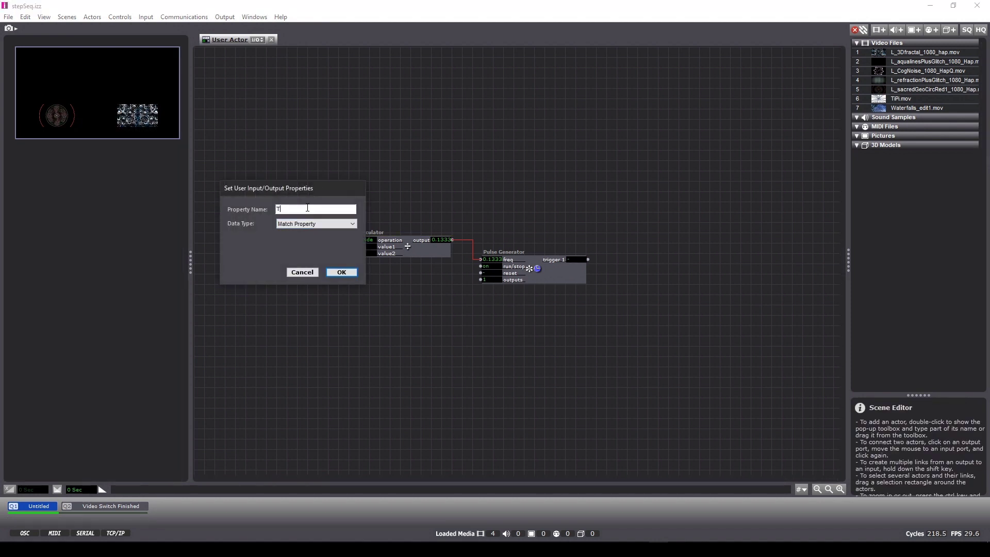
pyautogui.write('ime [secs')
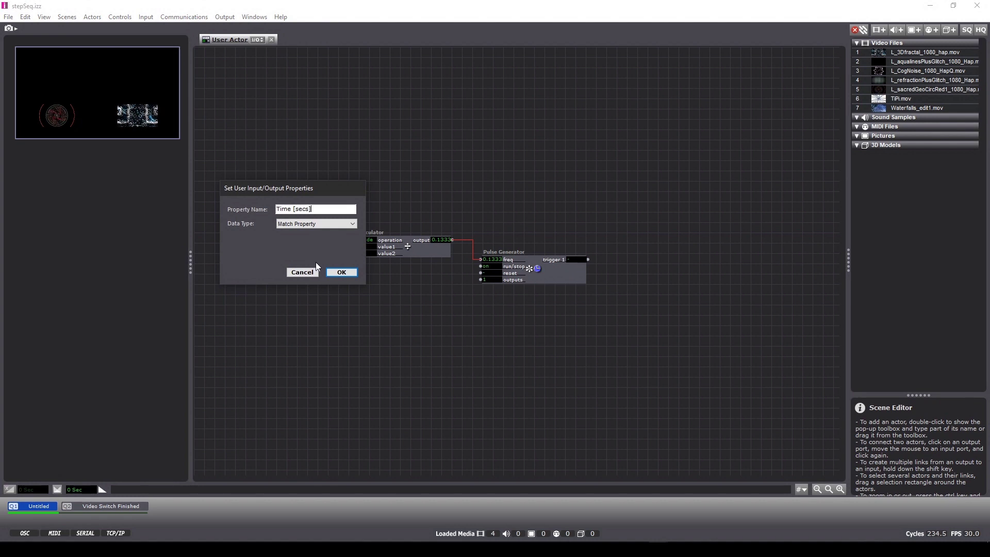
pyautogui.click(332, 273)
# Add a User Output beside the Pulse Generator and link the Pulse Generator's trigger 1 to it.
pyautogui.doubleClick(643, 247)
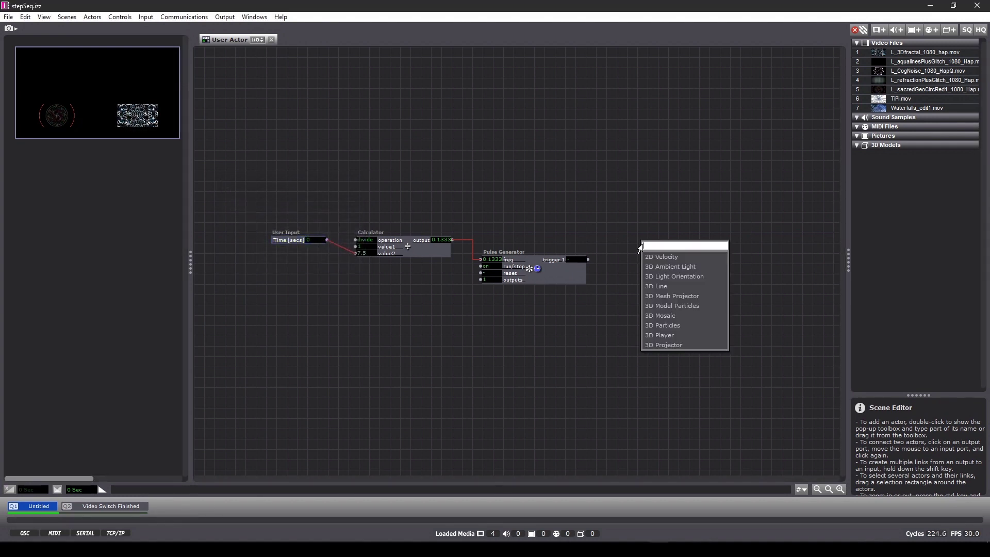
pyautogui.write('use')
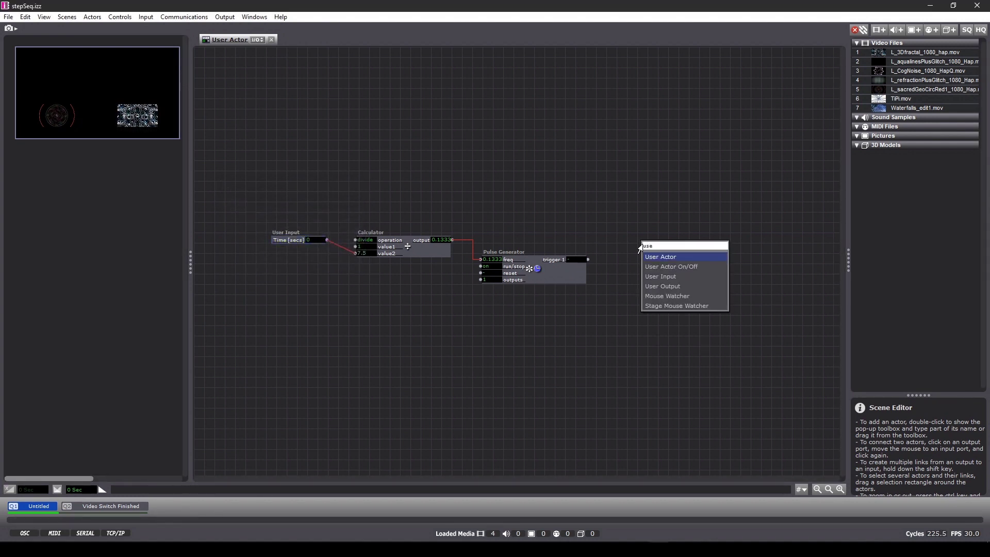
pyautogui.write('r')
pyautogui.click(651, 284)
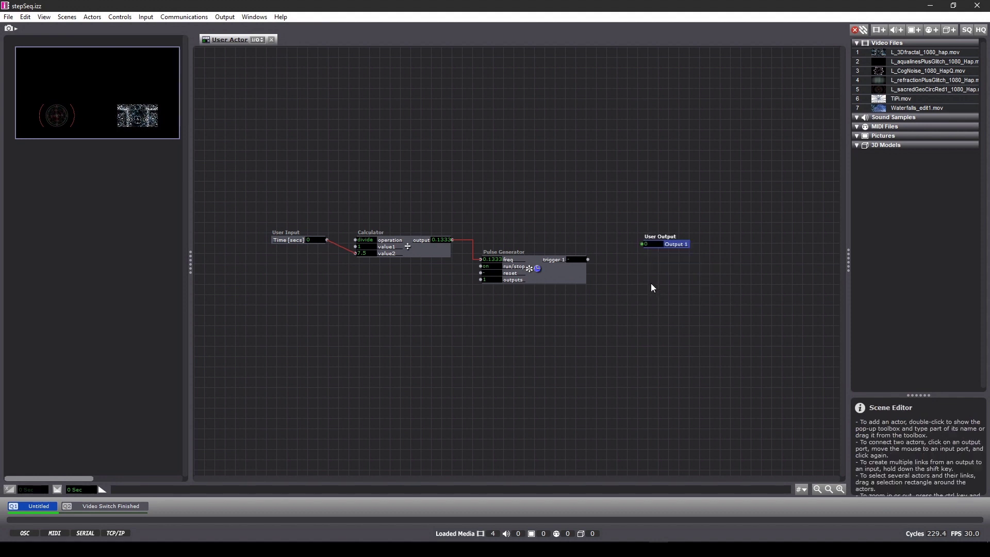
pyautogui.click(588, 259)
pyautogui.click(641, 244)
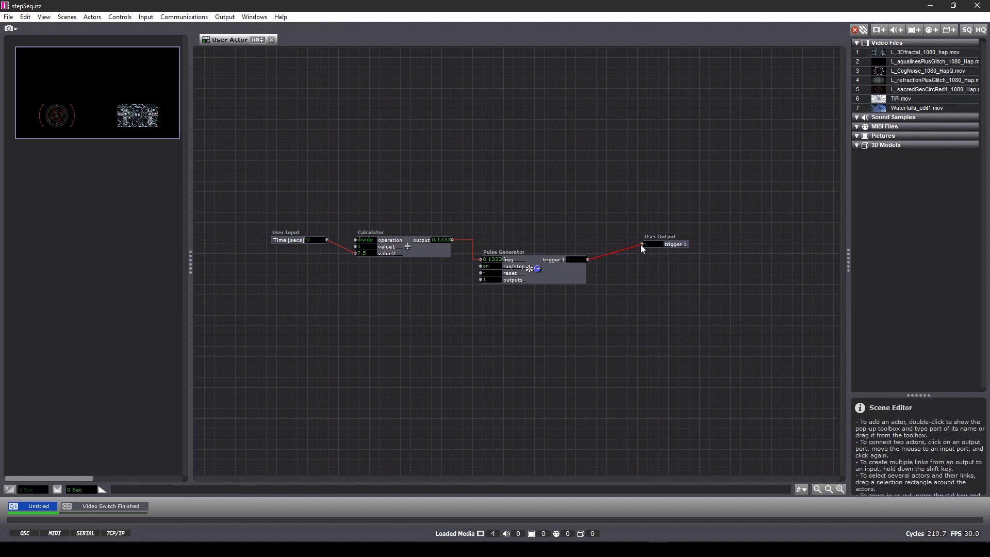
# Rename the User Output property to trigger, and close the User Actor's editor, saving and updating the actor.
pyautogui.doubleClick(679, 244)
pyautogui.click(681, 213)
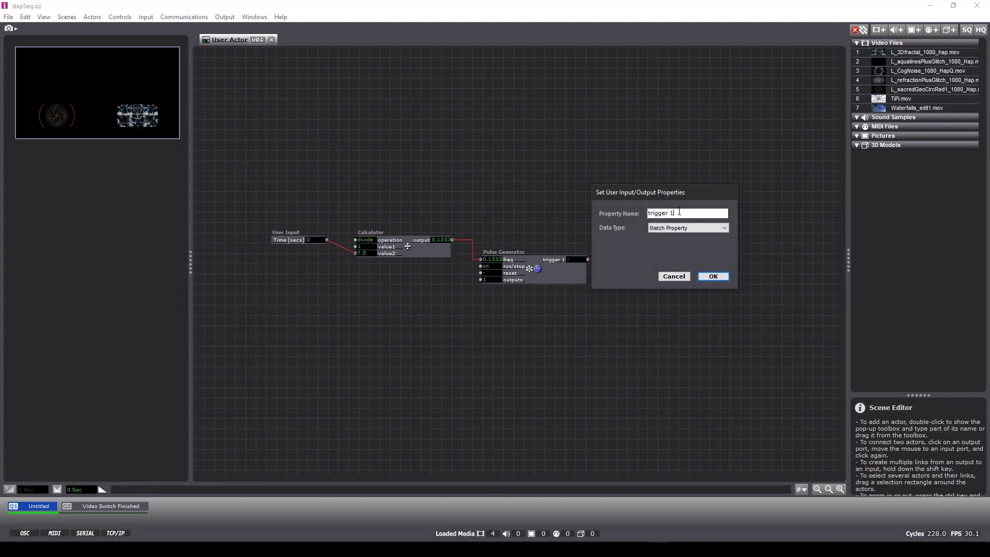
pyautogui.press('BackSpace')
pyautogui.press('BackSpace')
pyautogui.press('Return')
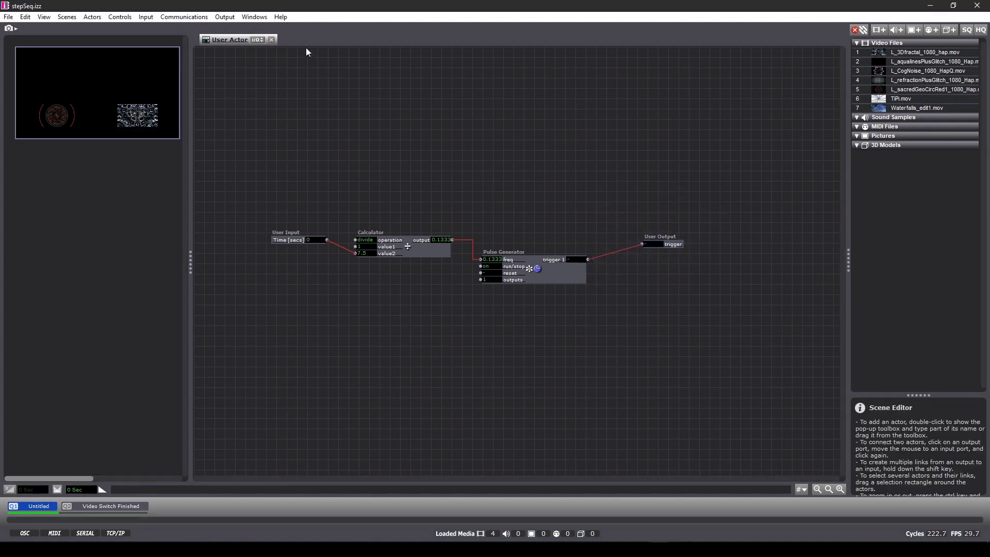
pyautogui.click(269, 39)
pyautogui.click(624, 234)
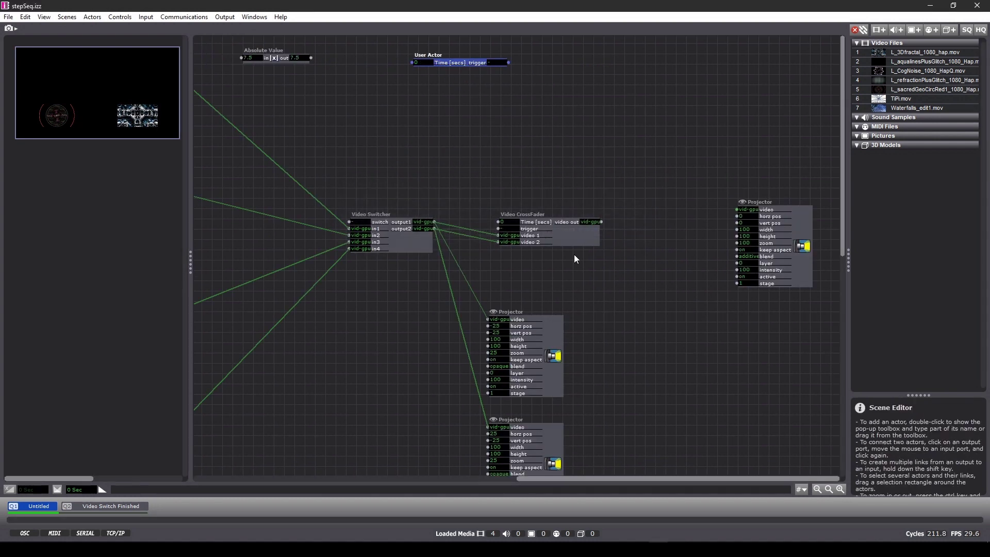
# Rename the new User Actor to Timed Pulse.
pyautogui.rightClick(435, 54)
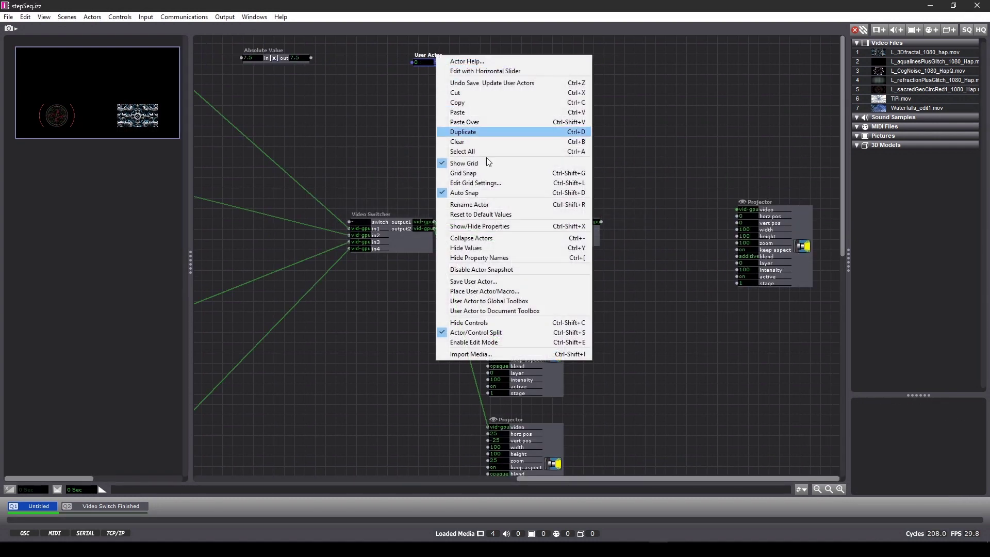
pyautogui.click(472, 206)
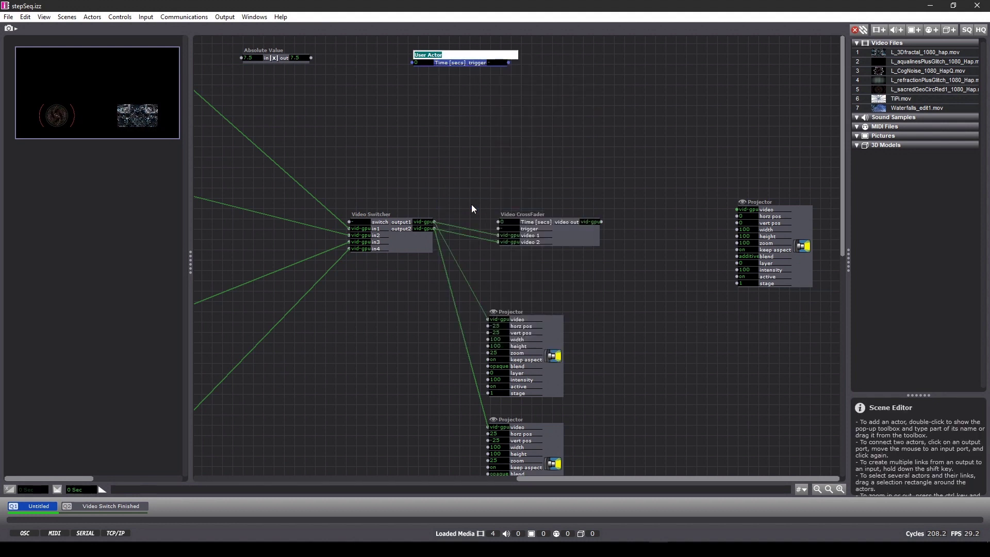
pyautogui.write('Timed P')
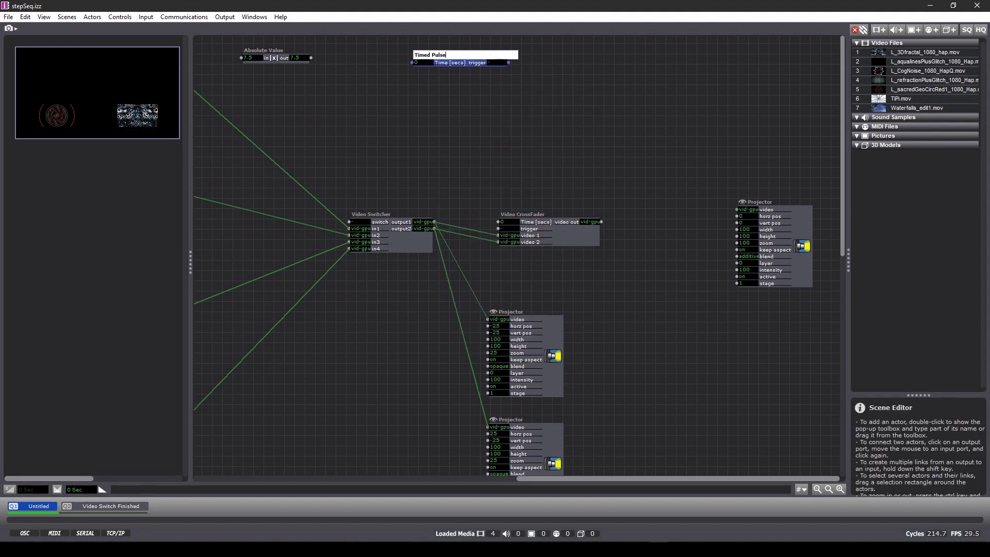
pyautogui.write('ulse')
pyautogui.press('Return')
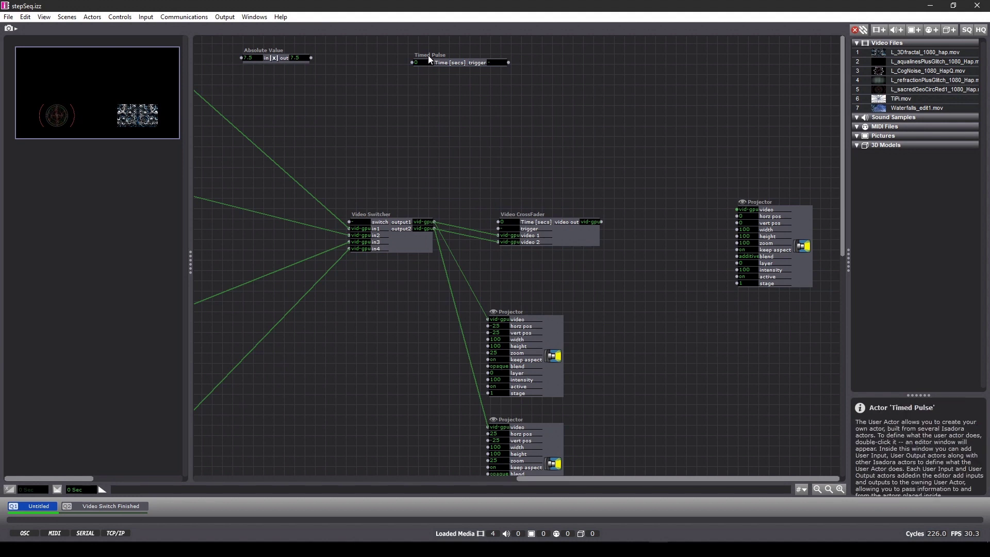
# Stack the Timed Pulse and Video CrossFader below the Video Switcher, and reposition the Absolute Value actor above the Switcher.
pyautogui.moveTo(435, 54); pyautogui.dragTo(528, 200)
pyautogui.moveTo(597, 280); pyautogui.dragTo(373, 262)
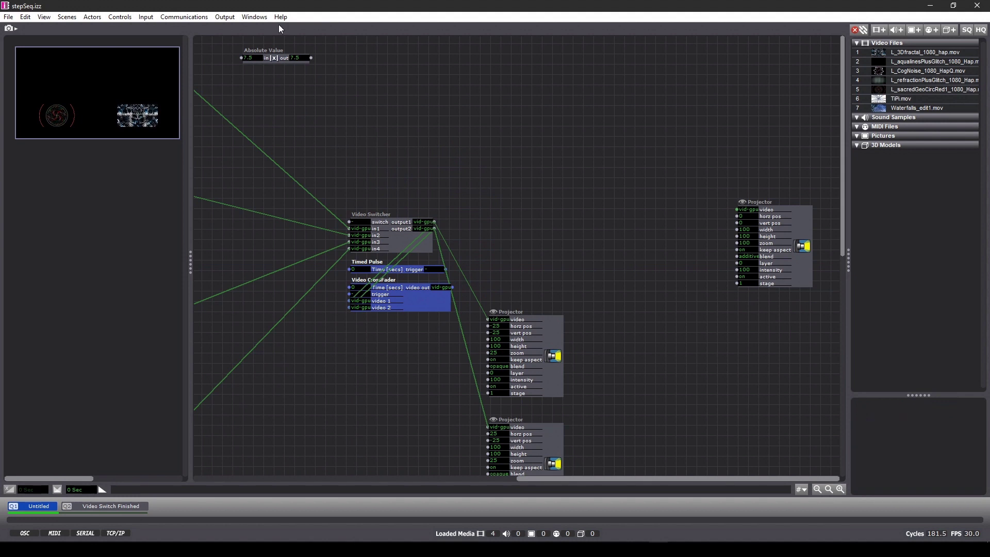
pyautogui.moveTo(255, 50); pyautogui.dragTo(333, 106)
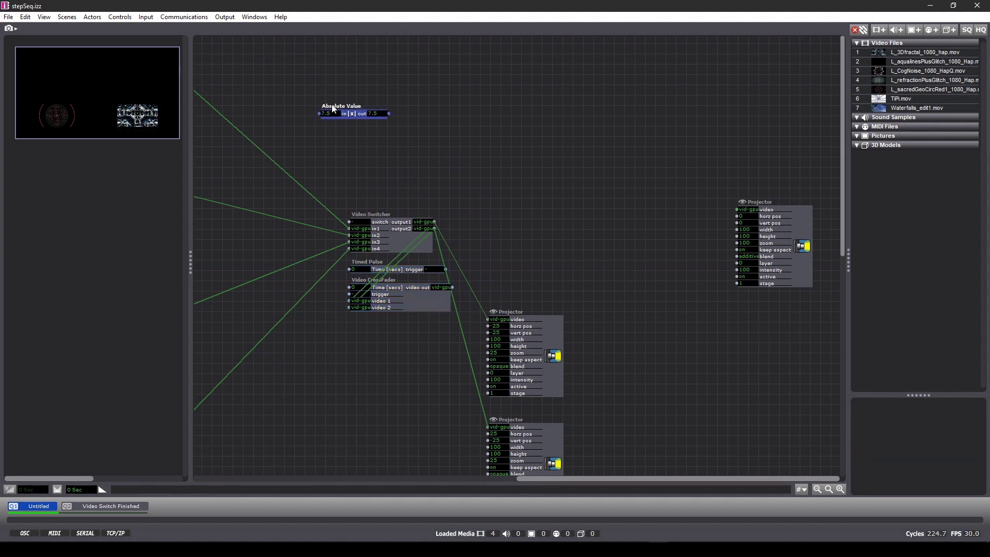
pyautogui.moveTo(333, 108); pyautogui.dragTo(262, 86)
# Delete the two Projectors fed by the Video Switcher, and place the remaining Projector beside the Video CrossFader, linked to its video out.
pyautogui.moveTo(637, 326); pyautogui.dragTo(540, 438)
pyautogui.press('Delete')
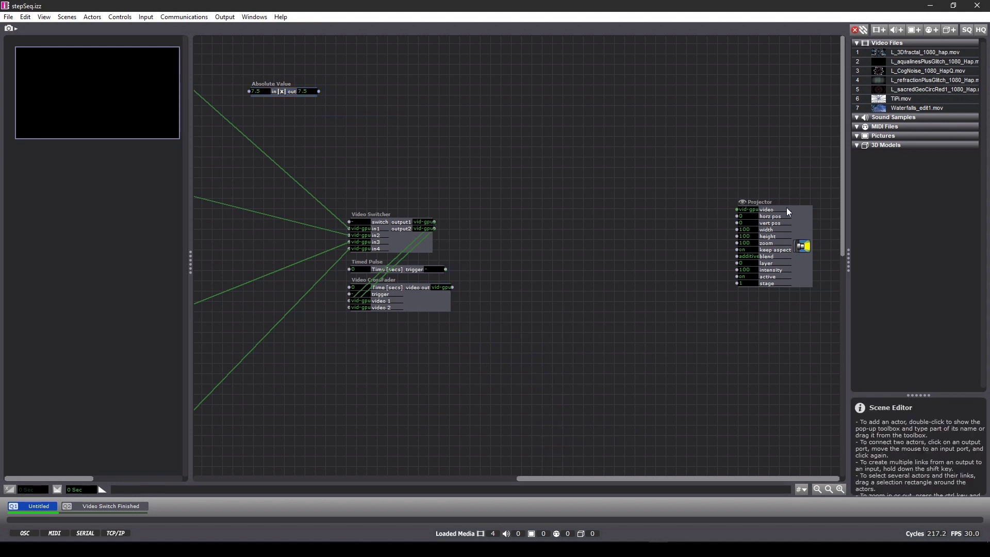
pyautogui.moveTo(784, 211); pyautogui.dragTo(552, 289)
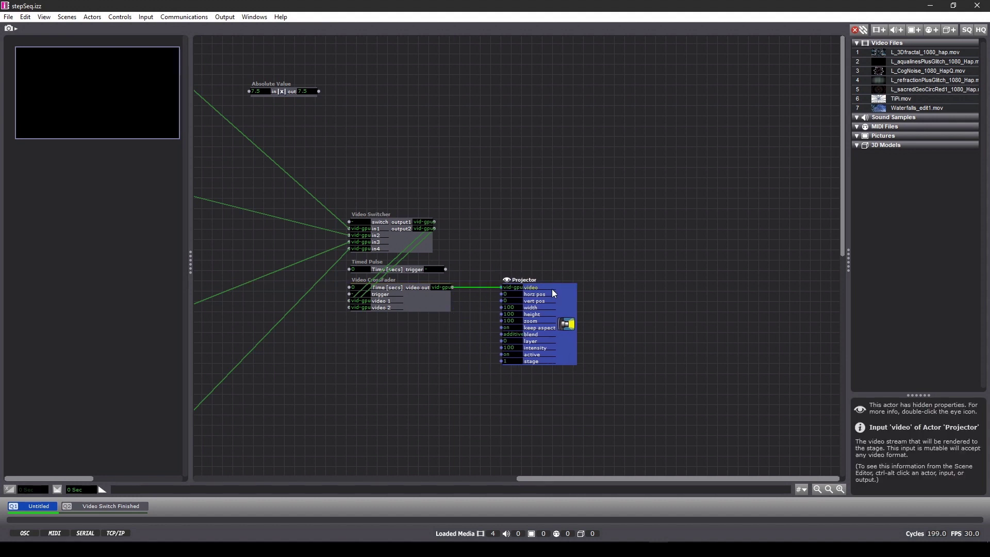
pyautogui.click(558, 206)
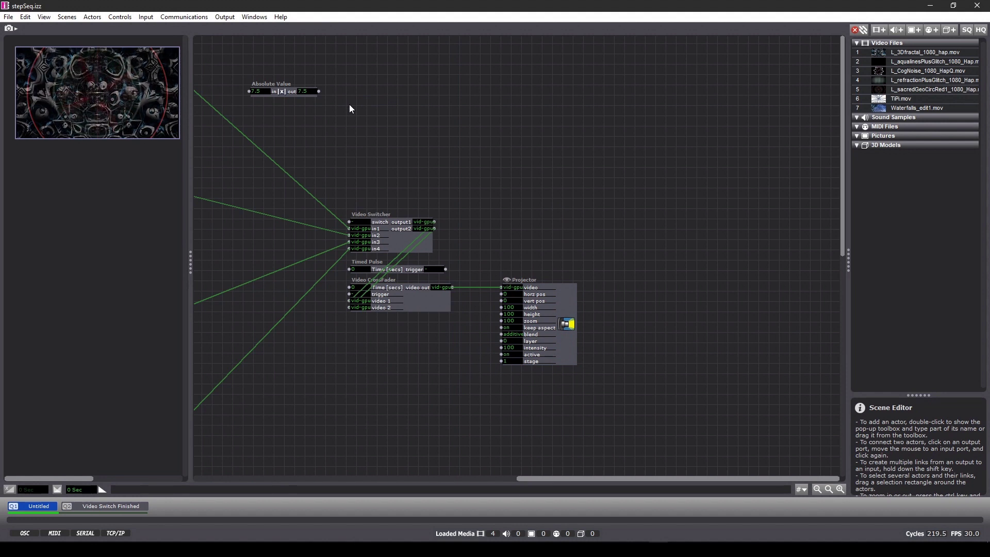
# Link the Absolute Value actor's output to the Timed Pulse's Time [secs] input, routing the link with a right-angle bend.
pyautogui.click(319, 91)
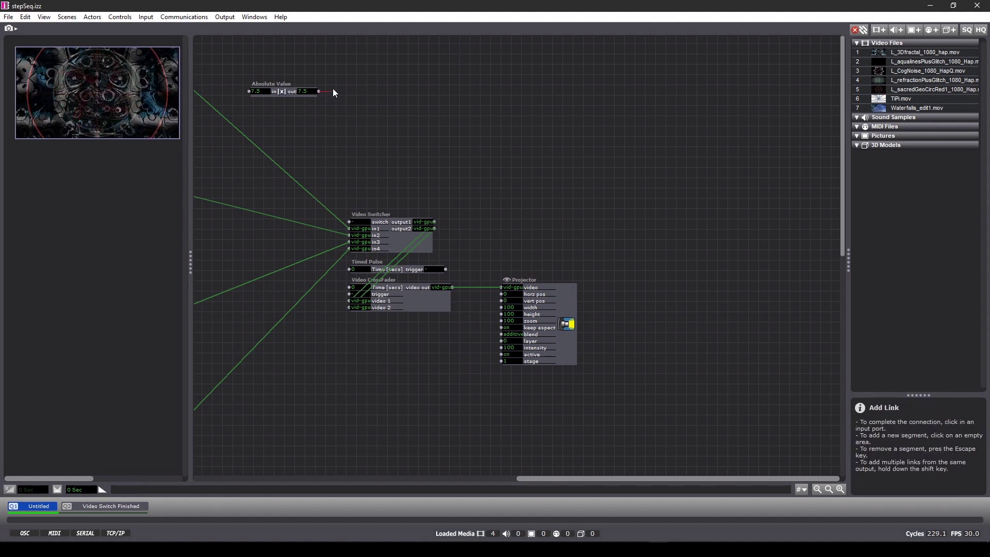
pyautogui.click(333, 91)
pyautogui.click(349, 269)
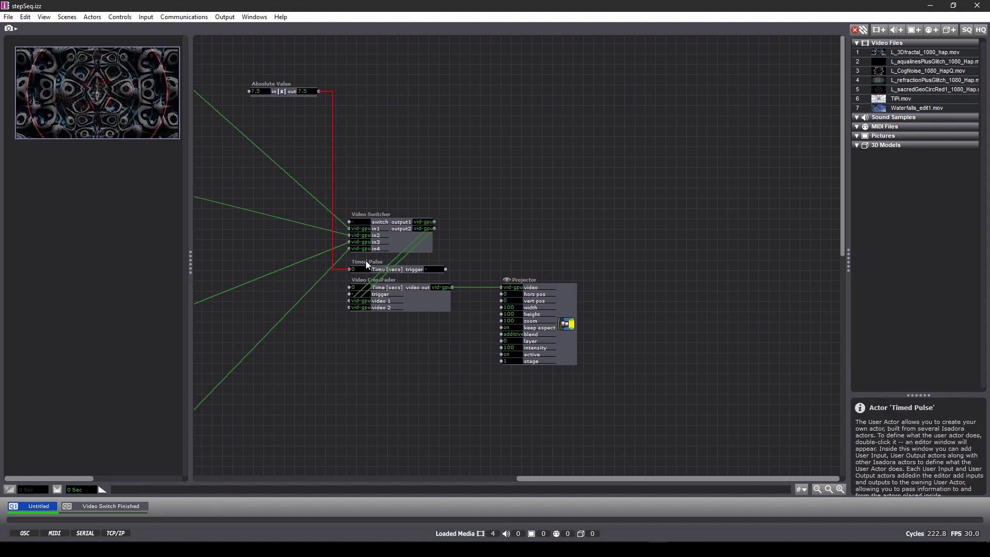
# Move the Timed Pulse and Video CrossFader above the Video Switcher, and bring the Projector up level with the CrossFader.
pyautogui.moveTo(366, 261); pyautogui.dragTo(367, 110)
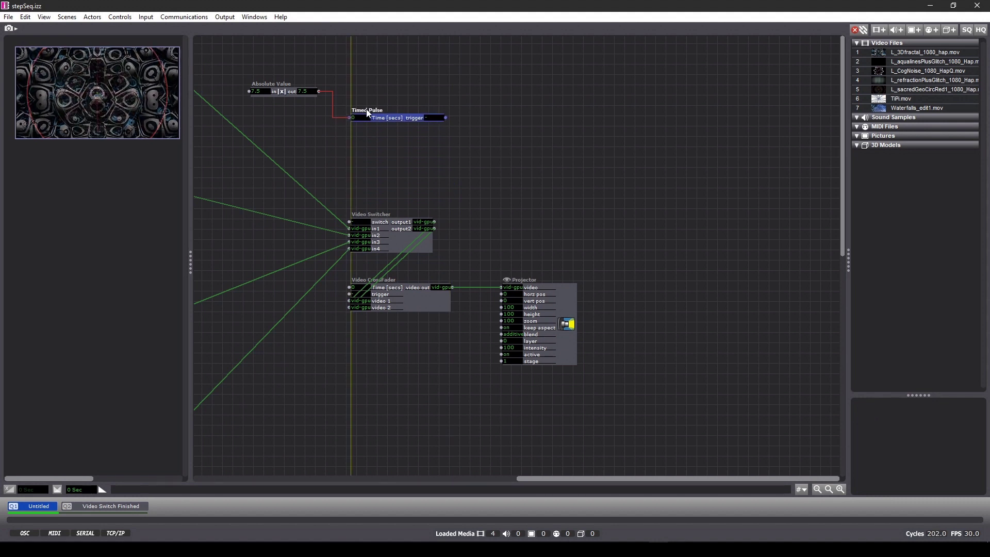
pyautogui.moveTo(389, 280); pyautogui.dragTo(395, 169)
pyautogui.moveTo(558, 292); pyautogui.dragTo(581, 184)
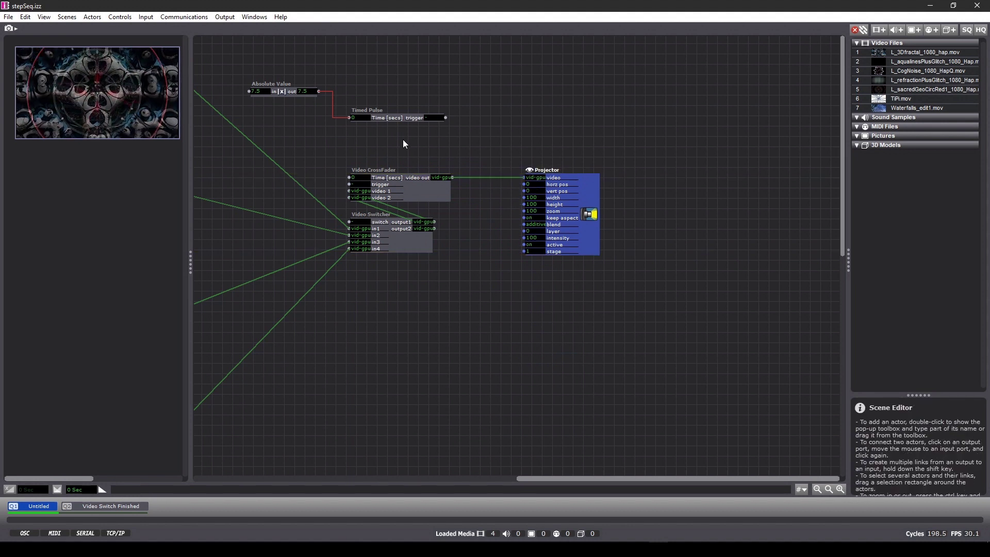
# Link the Timed Pulse's trigger output to both the Video CrossFader's trigger input and the Video Switcher's switch input, routing it between the actors.
pyautogui.click(447, 117)
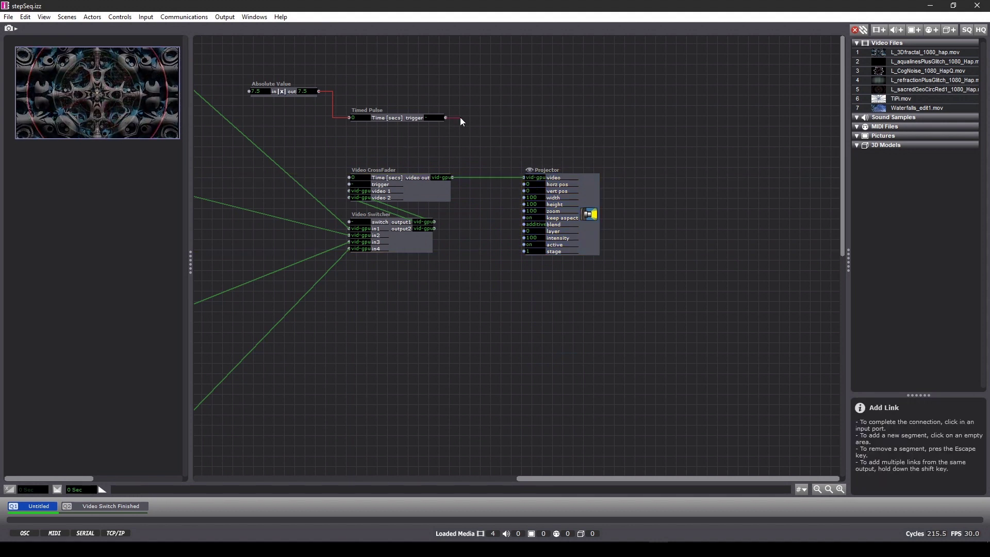
pyautogui.click(462, 137)
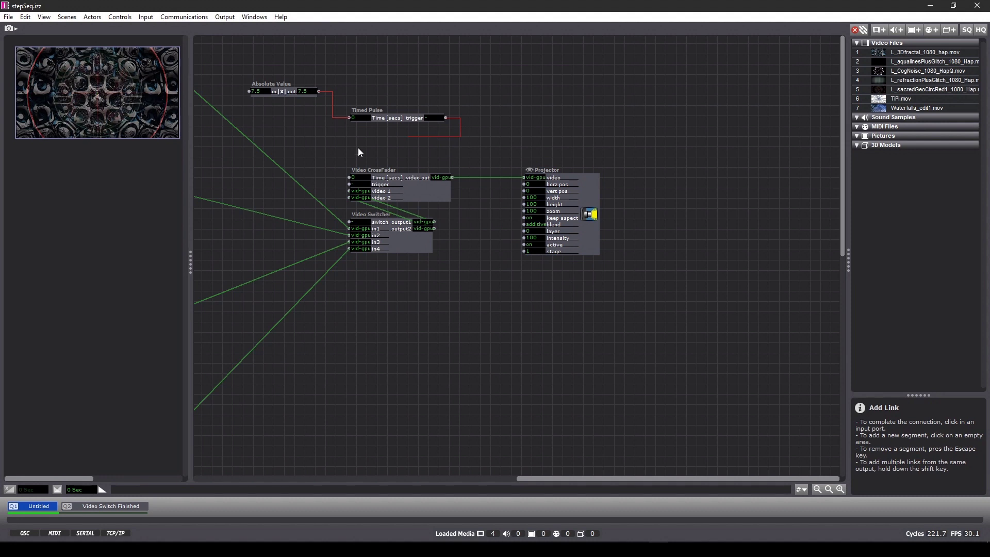
pyautogui.click(349, 185)
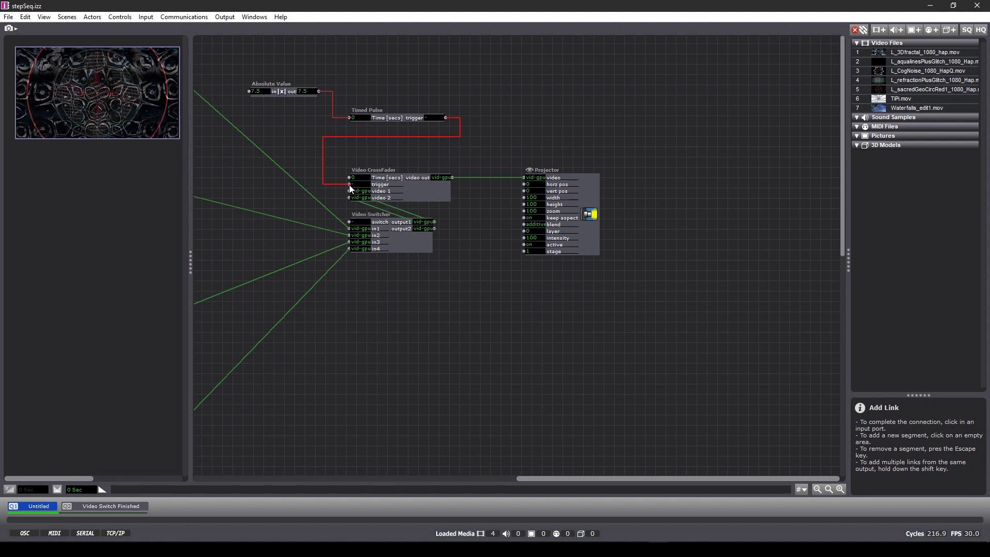
pyautogui.click(349, 222)
pyautogui.rightClick(498, 132)
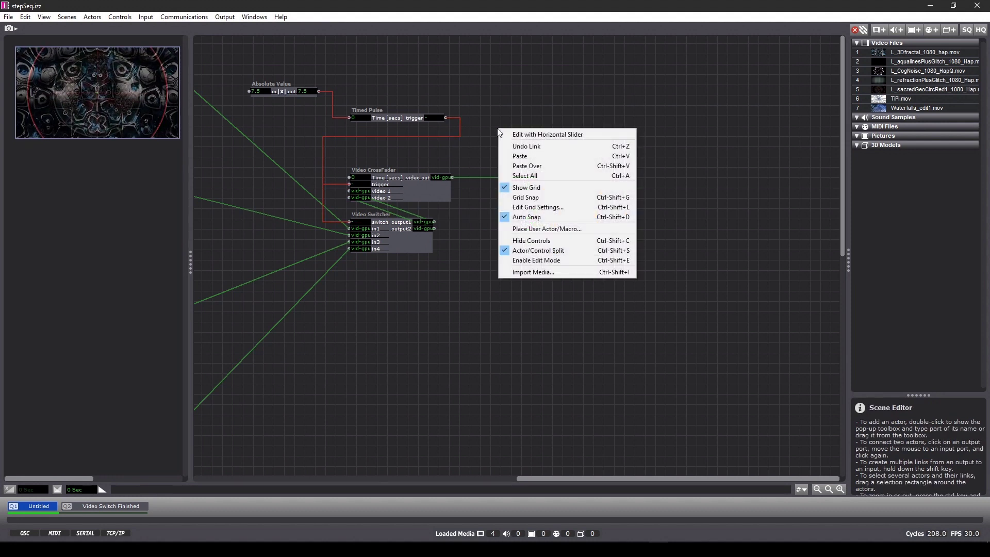
pyautogui.click(497, 92)
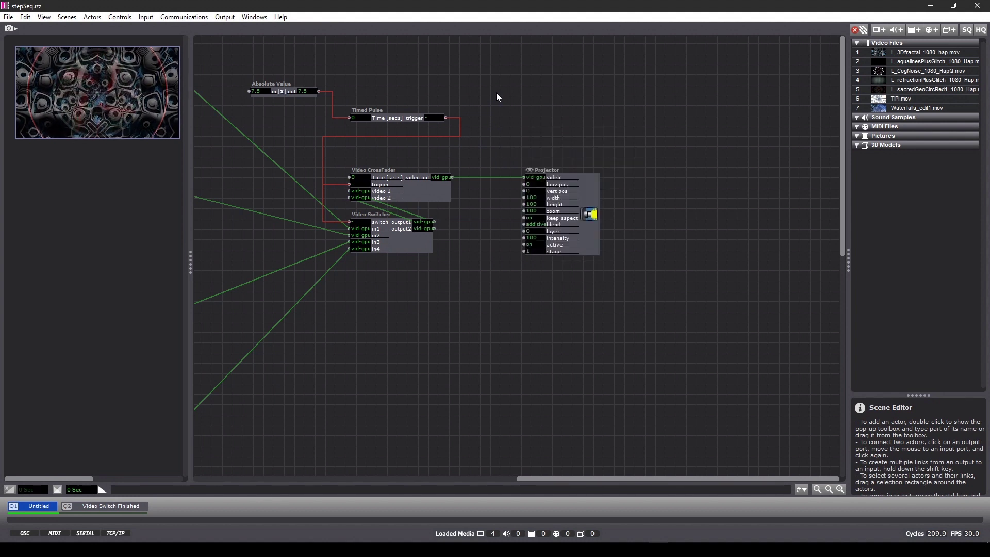
# Link the Absolute Value output to the Video CrossFader's Time [secs] input as well, and set the Absolute Value input to 3.
pyautogui.click(320, 91)
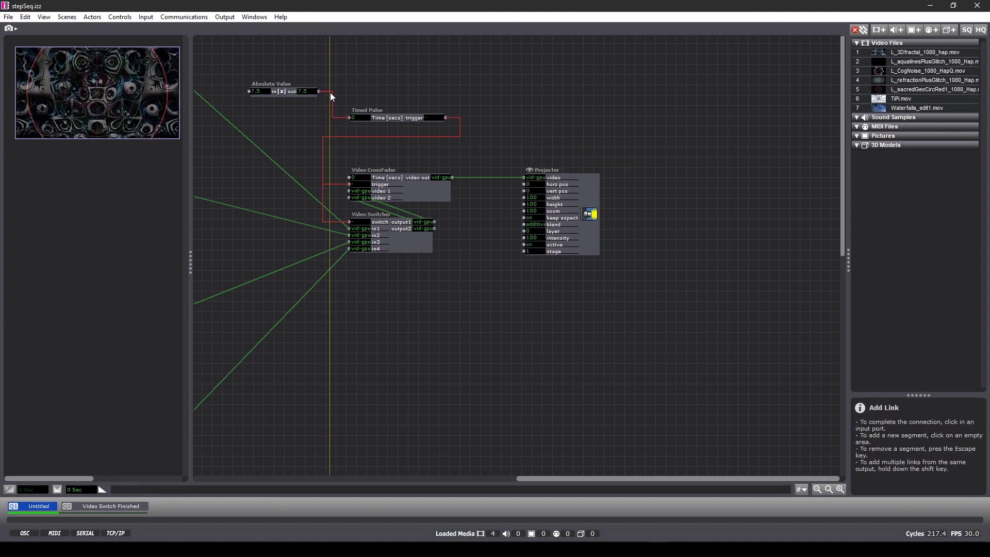
pyautogui.click(349, 178)
pyautogui.click(265, 92)
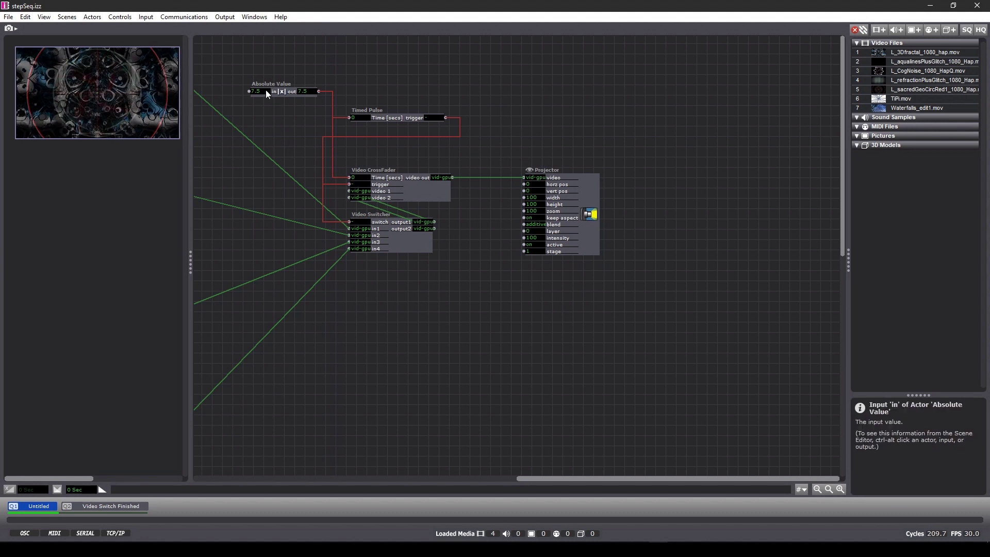
pyautogui.write('3')
pyautogui.press('Return')
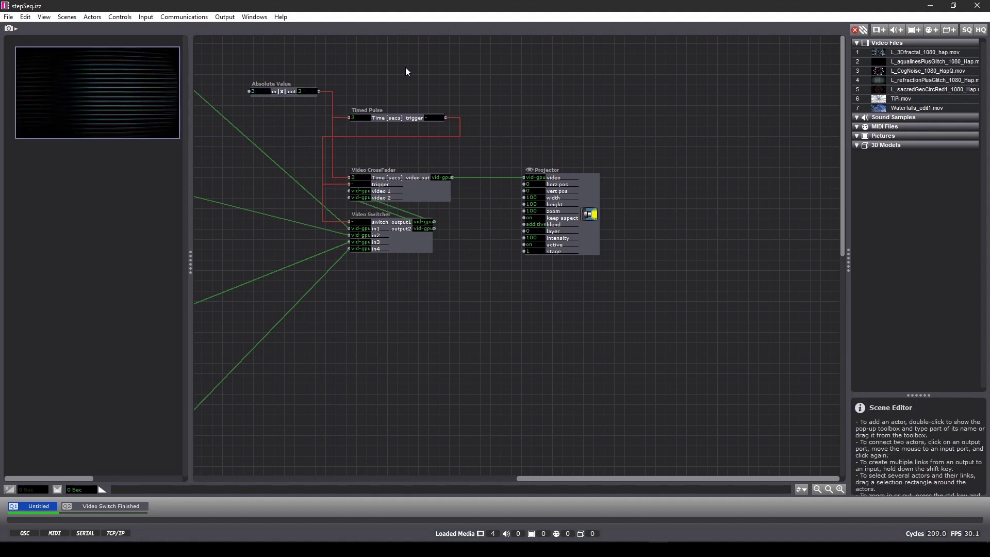